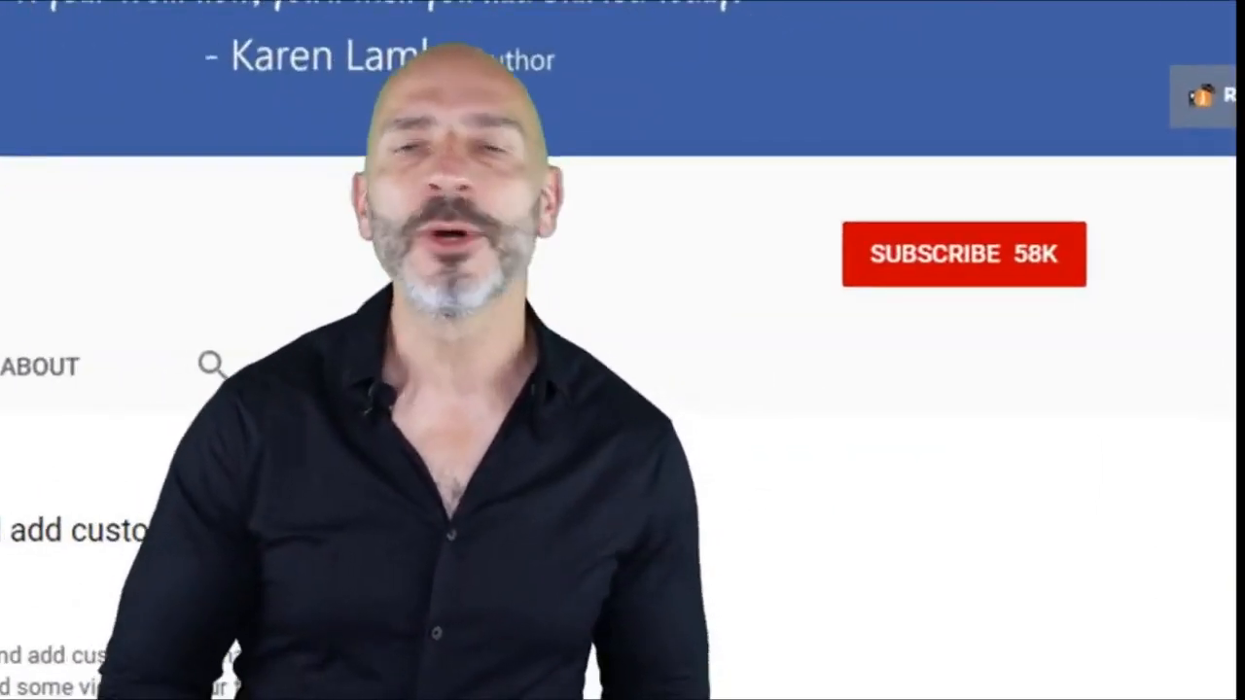
Bring up facebook.com's home page with the Create an account sign-up form
{"action": "left_click", "coordinate": [1112, 294]}
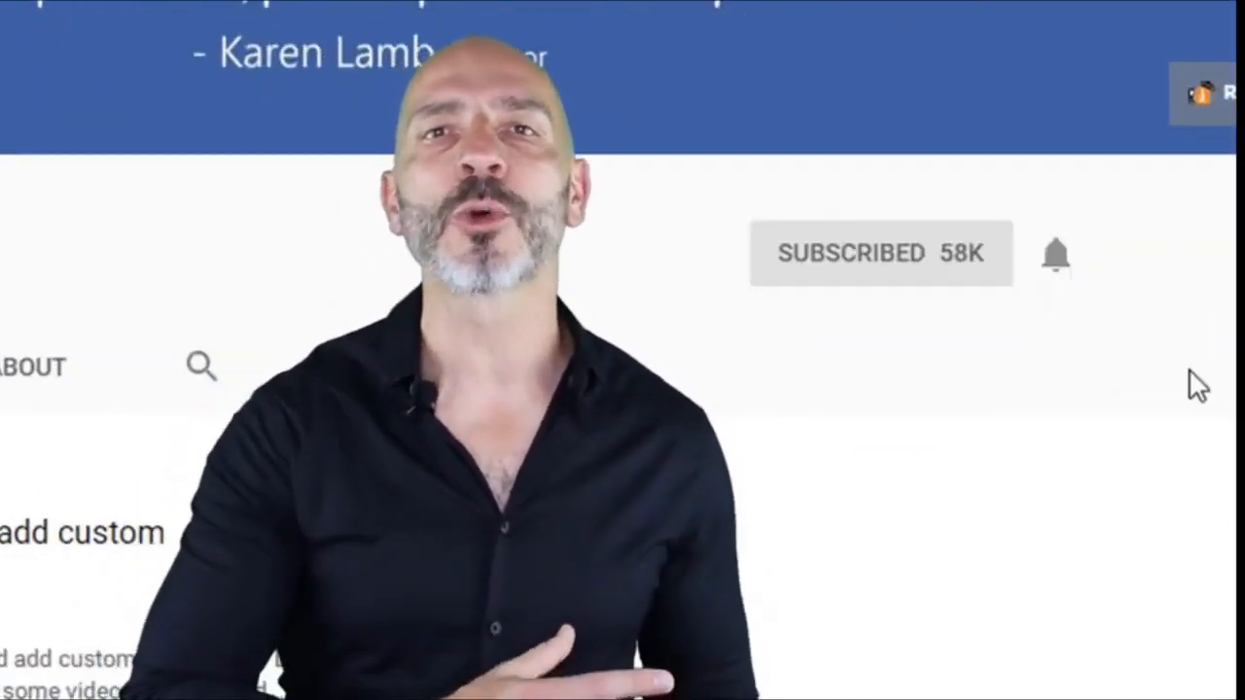
{"action": "left_click", "coordinate": [1055, 260]}
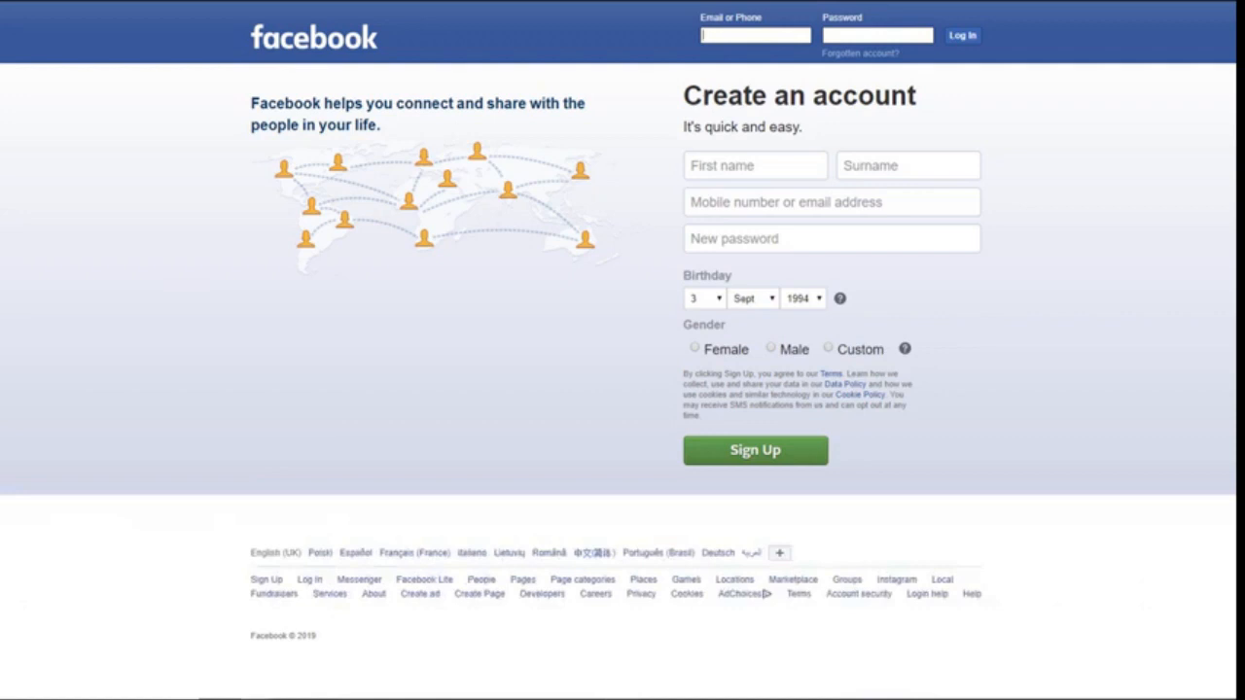
Enter the first name, surname, e-mail address (twice) and a new password in the sign-up form
{"action": "left_click", "coordinate": [756, 166]}
{"action": "key", "text": "Tab"}
{"action": "key", "text": "Tab"}
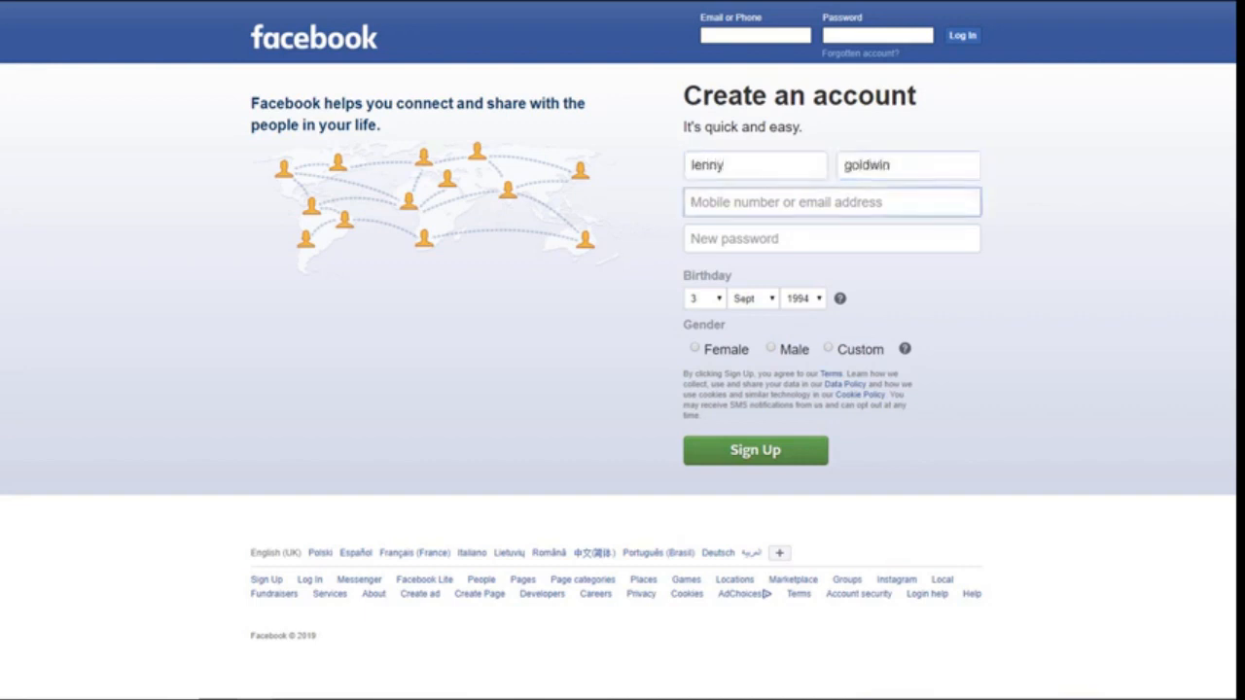
{"action": "key", "text": "Tab"}
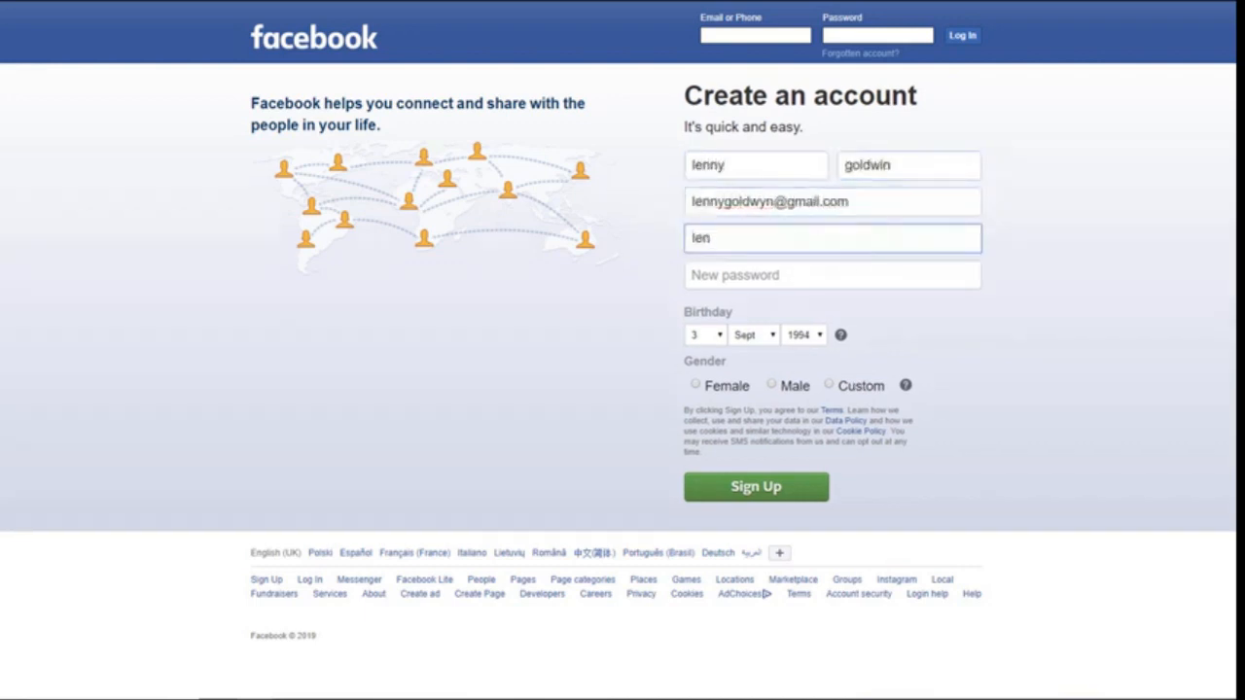
{"action": "key", "text": "Tab"}
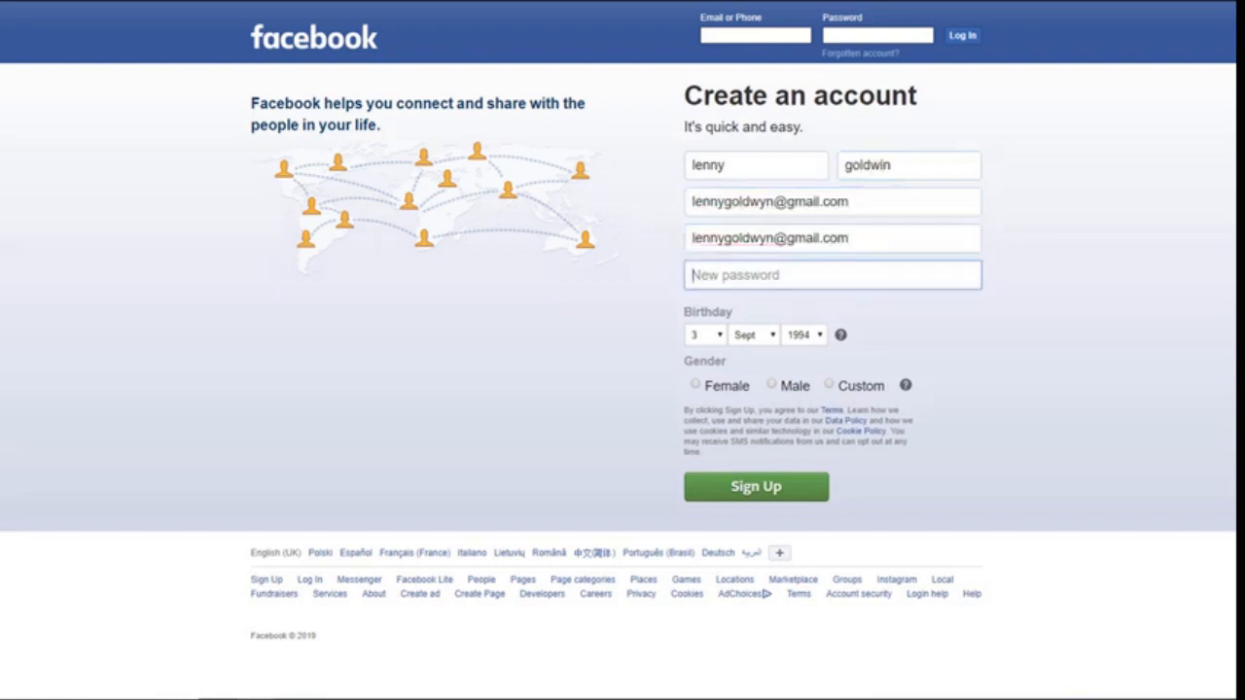
{"action": "type", "text": "•••••••••"}
{"action": "left_click", "coordinate": [712, 335]}
{"action": "left_click", "coordinate": [700, 215]}
{"action": "left_click", "coordinate": [763, 336]}
{"action": "left_click", "coordinate": [751, 375]}
{"action": "left_click", "coordinate": [818, 337]}
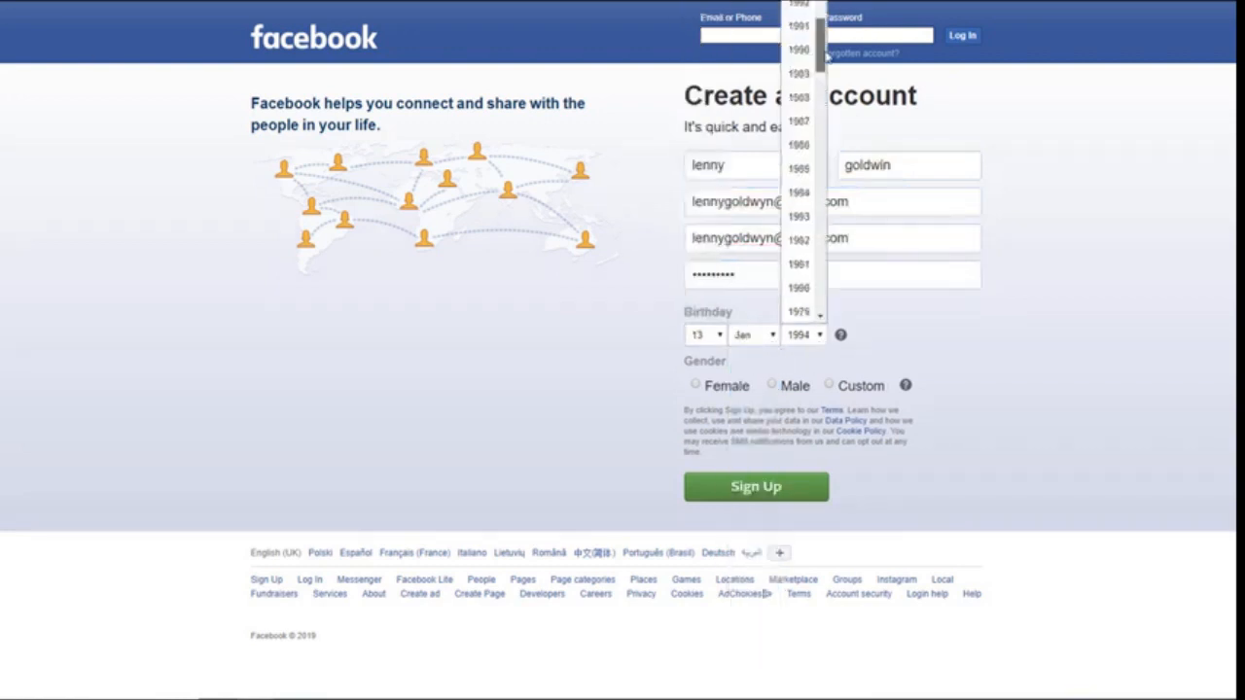
{"action": "left_click", "coordinate": [797, 144]}
{"action": "left_click", "coordinate": [775, 387]}
{"action": "left_click", "coordinate": [775, 489]}
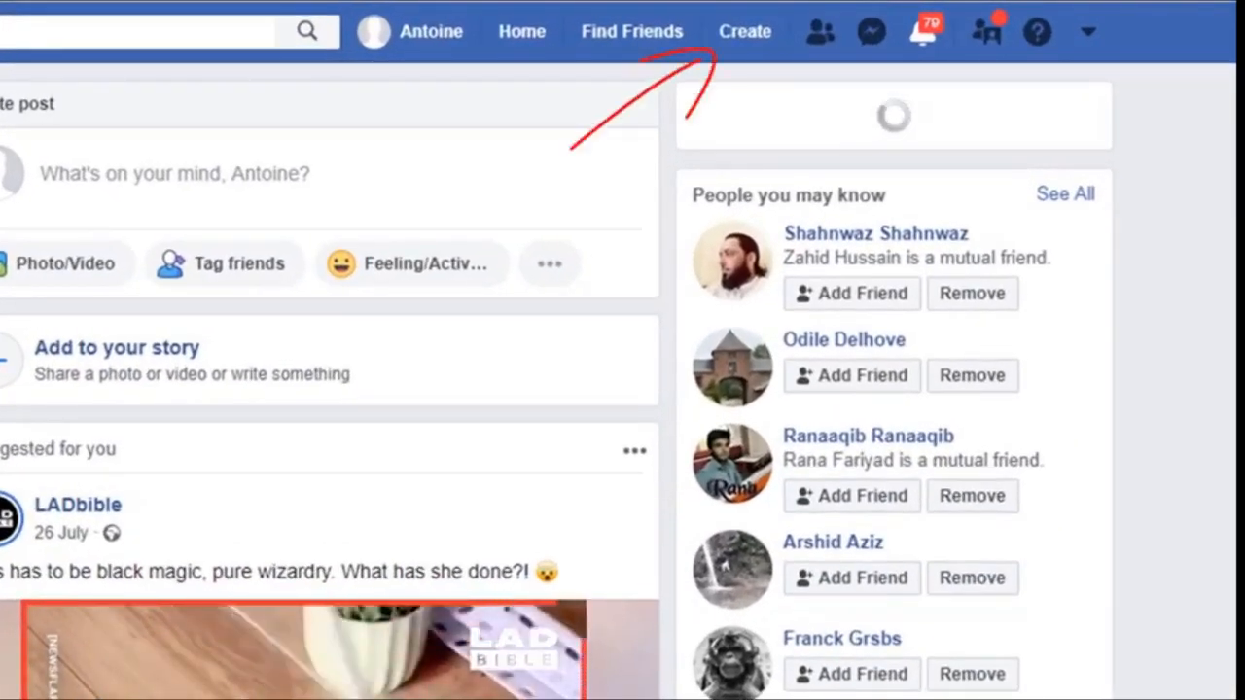
Choose Page from the top bar's Create menu
{"action": "left_click", "coordinate": [741, 33]}
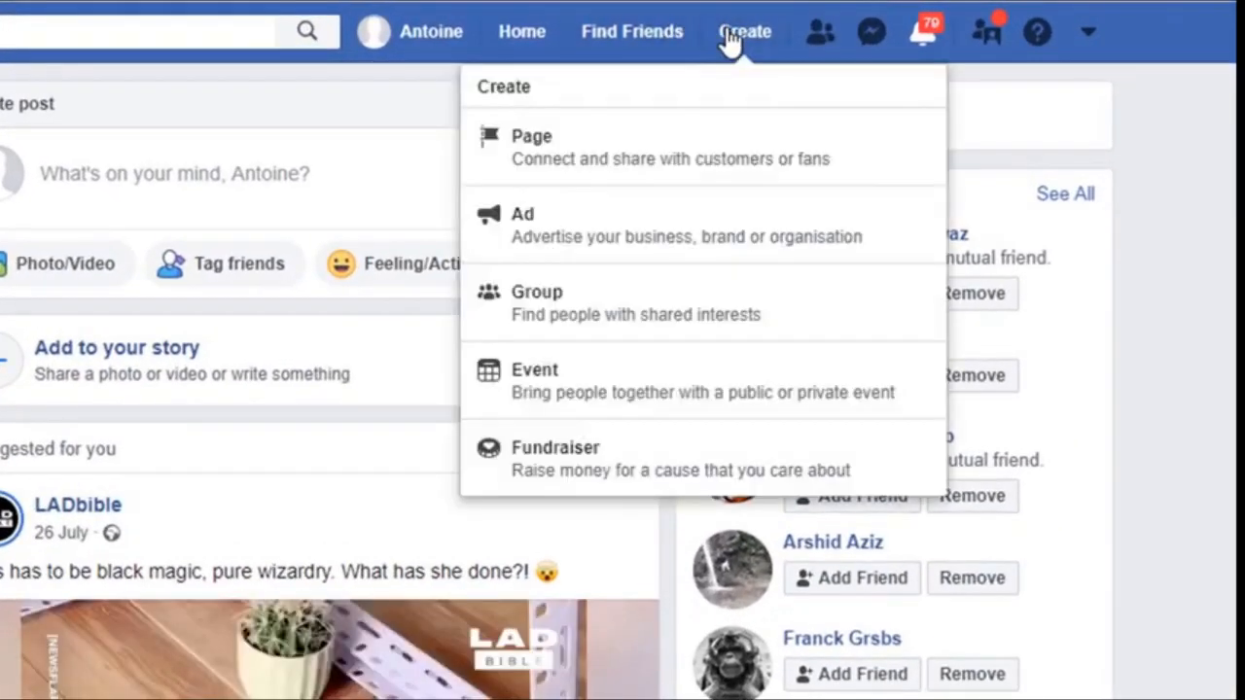
{"action": "left_click", "coordinate": [627, 163]}
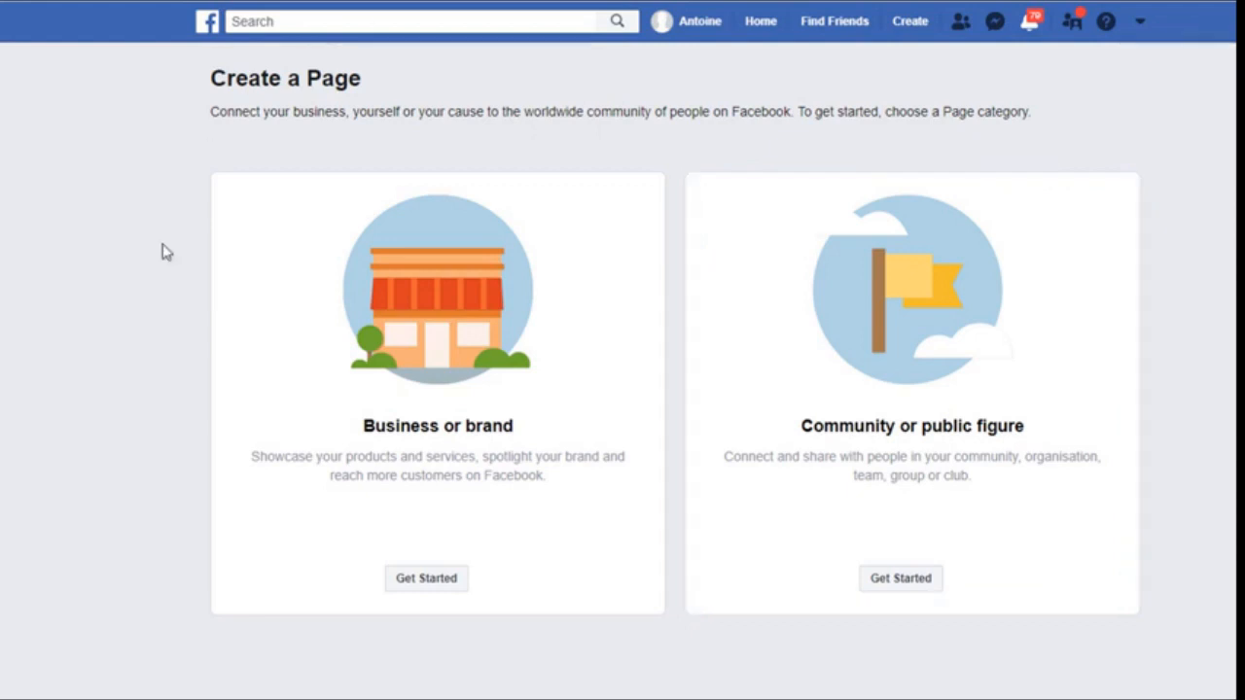
Start a Business or brand Page named 'Planet Hairdressing' in the Hair Salon category
{"action": "left_click", "coordinate": [423, 584]}
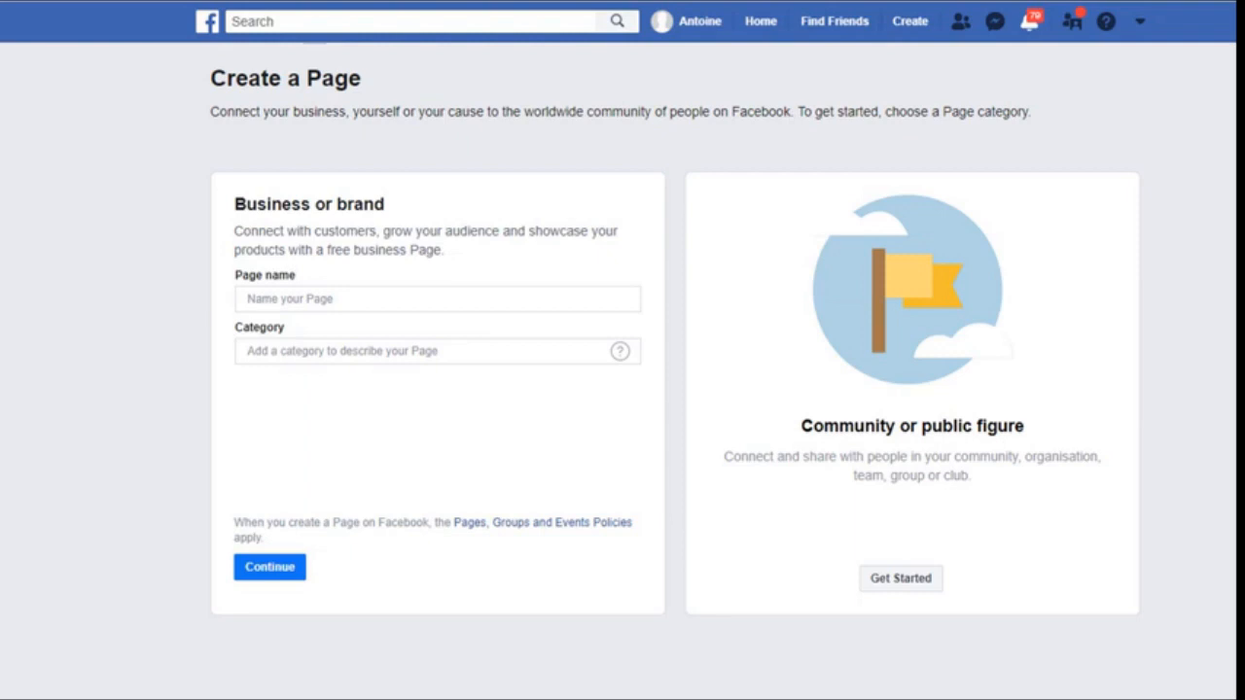
{"action": "left_click", "coordinate": [304, 299]}
{"action": "type", "text": "Planet Hairdressing"}
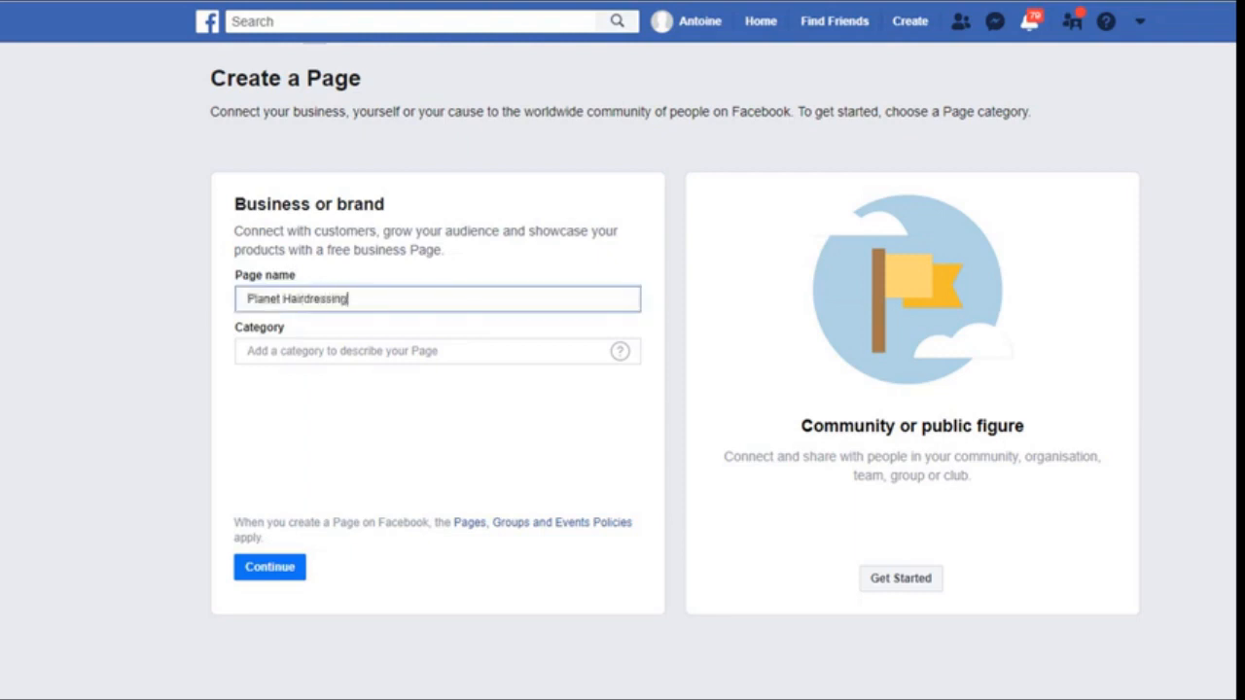
{"action": "key", "text": "Tab"}
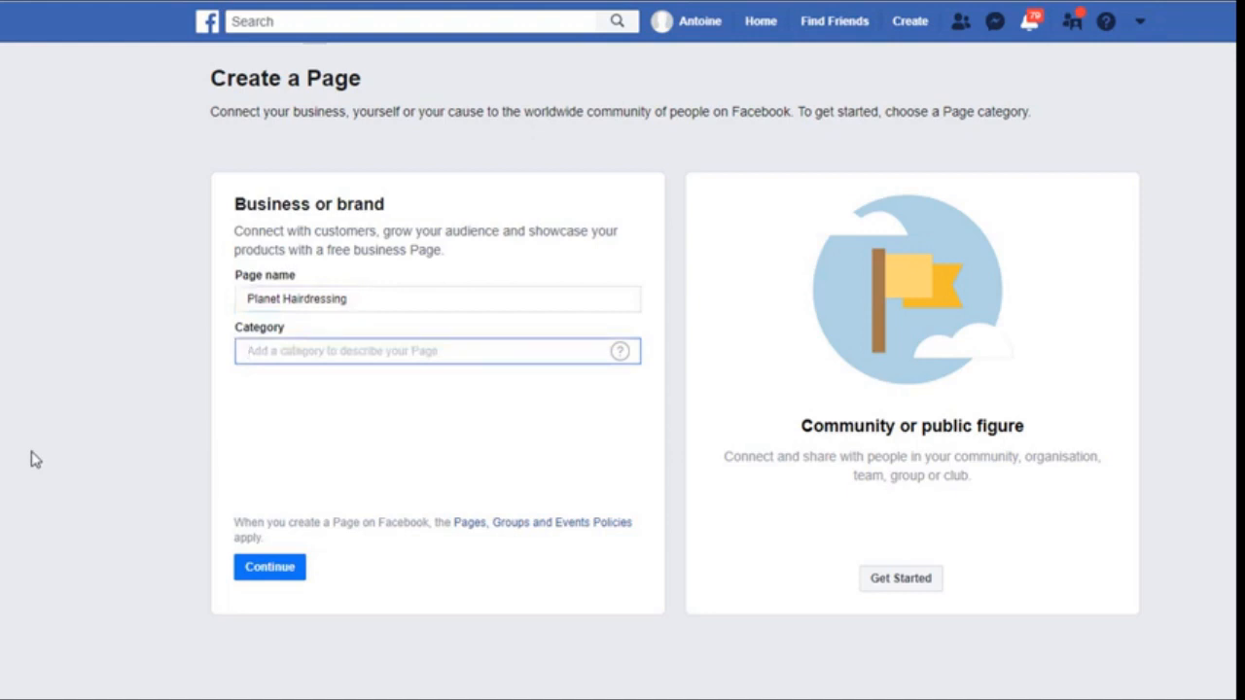
{"action": "type", "text": "Hair"}
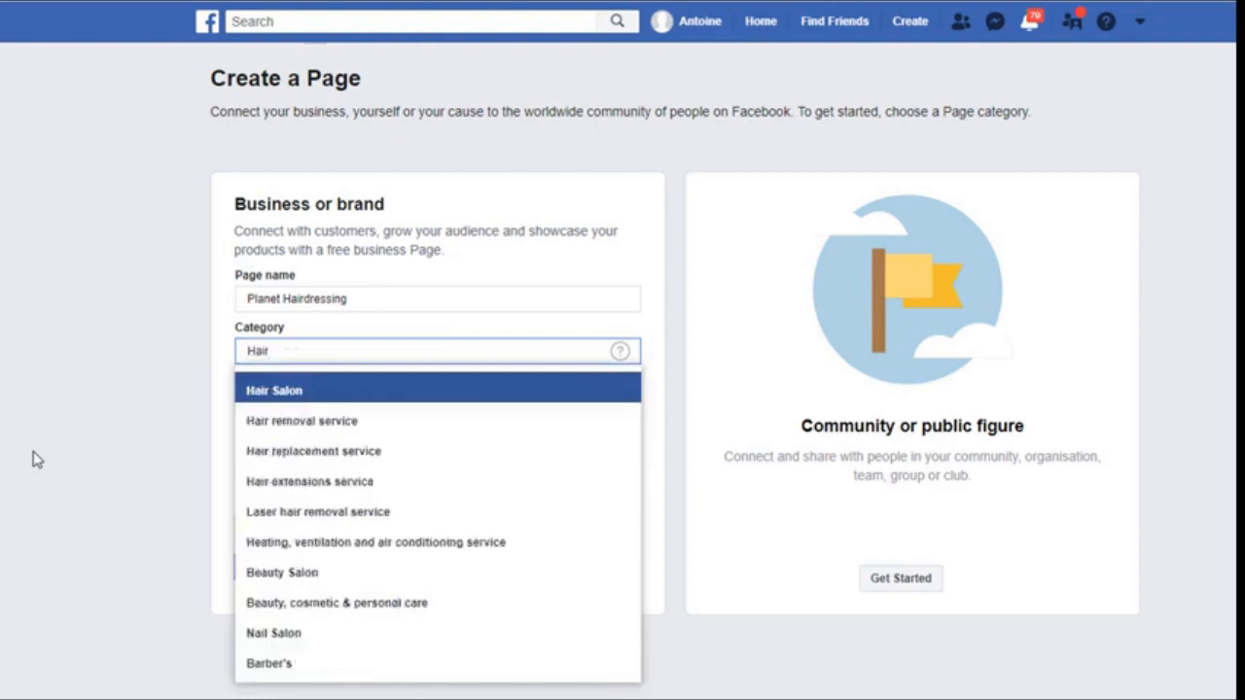
{"action": "left_click", "coordinate": [293, 393]}
Fill in the business street address, town, postcode and phone number, then continue
{"action": "key", "text": "Tab"}
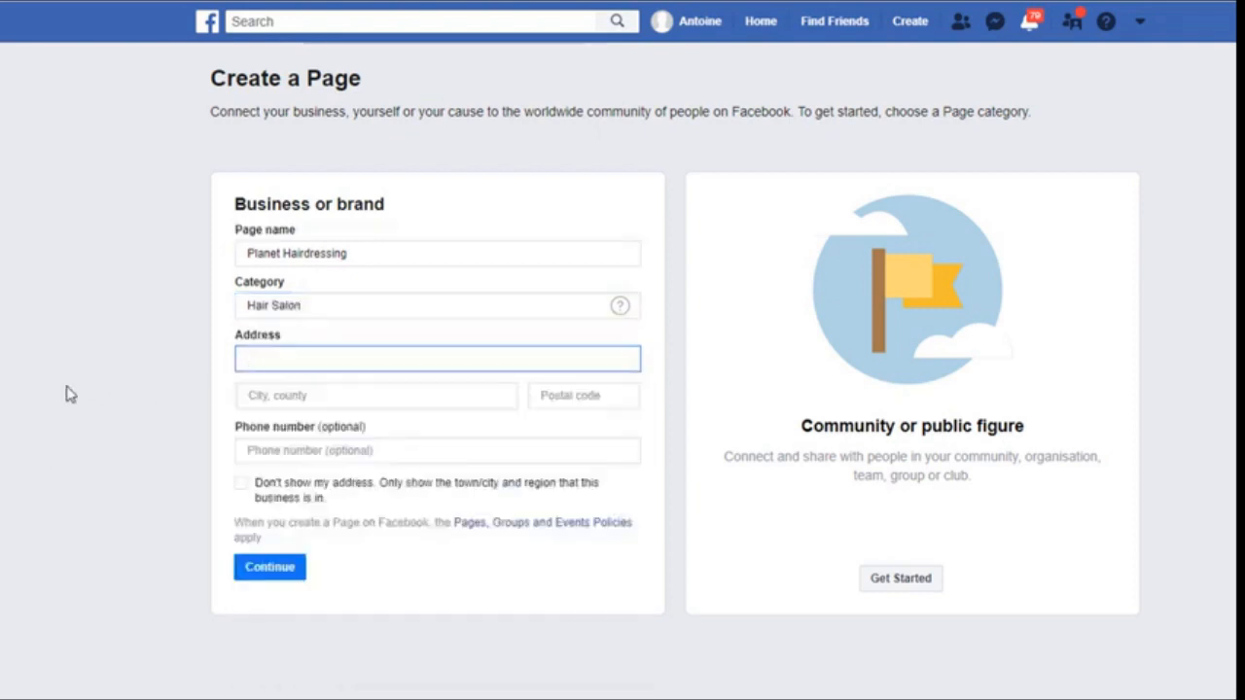
{"action": "key", "text": "Tab"}
{"action": "type", "text": "twickenham"}
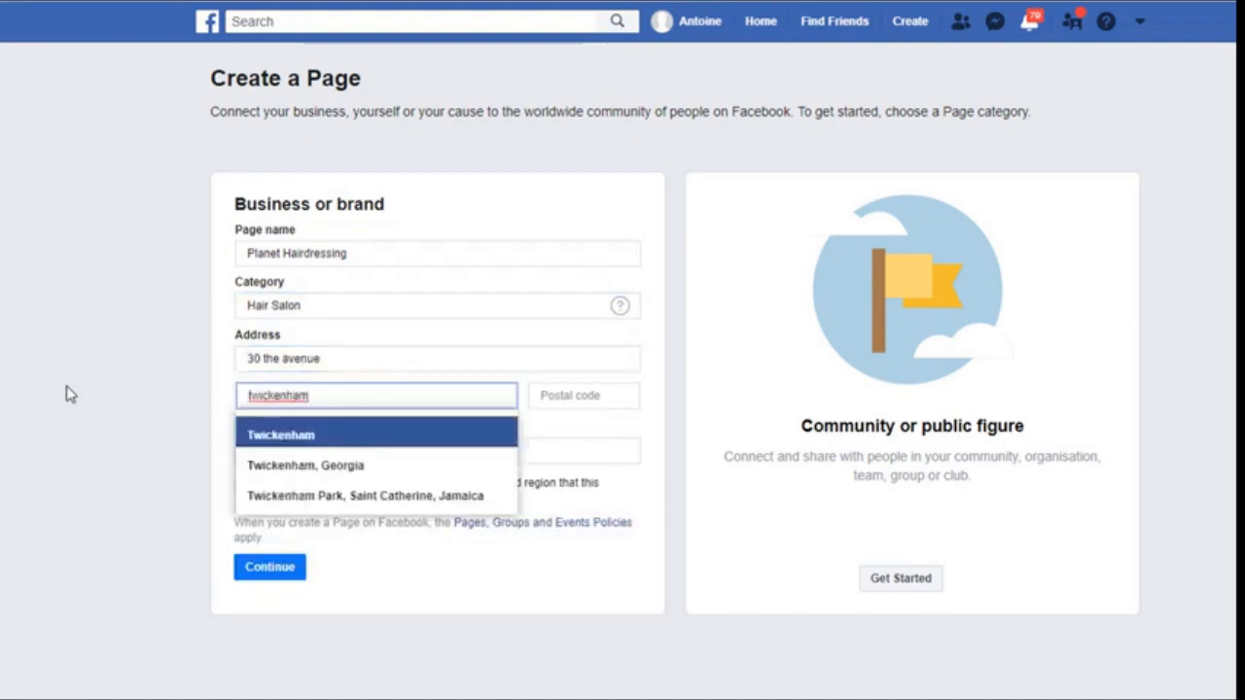
{"action": "key", "text": "Return"}
{"action": "key", "text": "Tab"}
{"action": "type", "text": "TW1 1RY"}
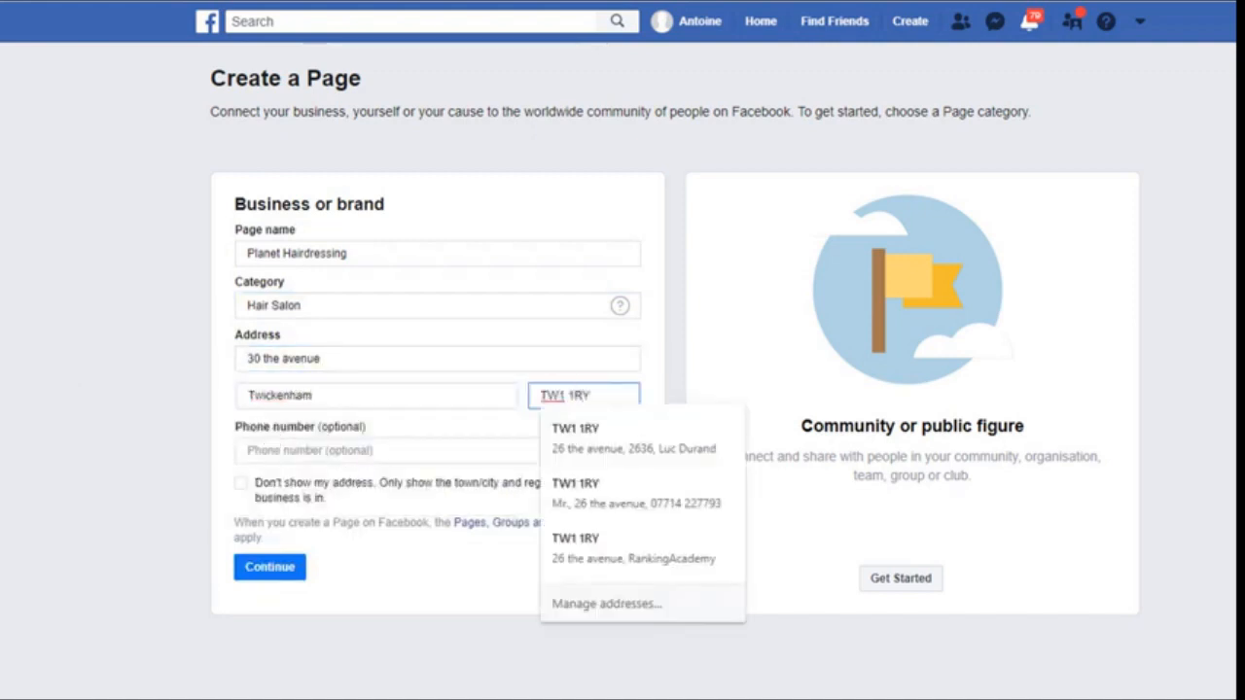
{"action": "key", "text": "Tab"}
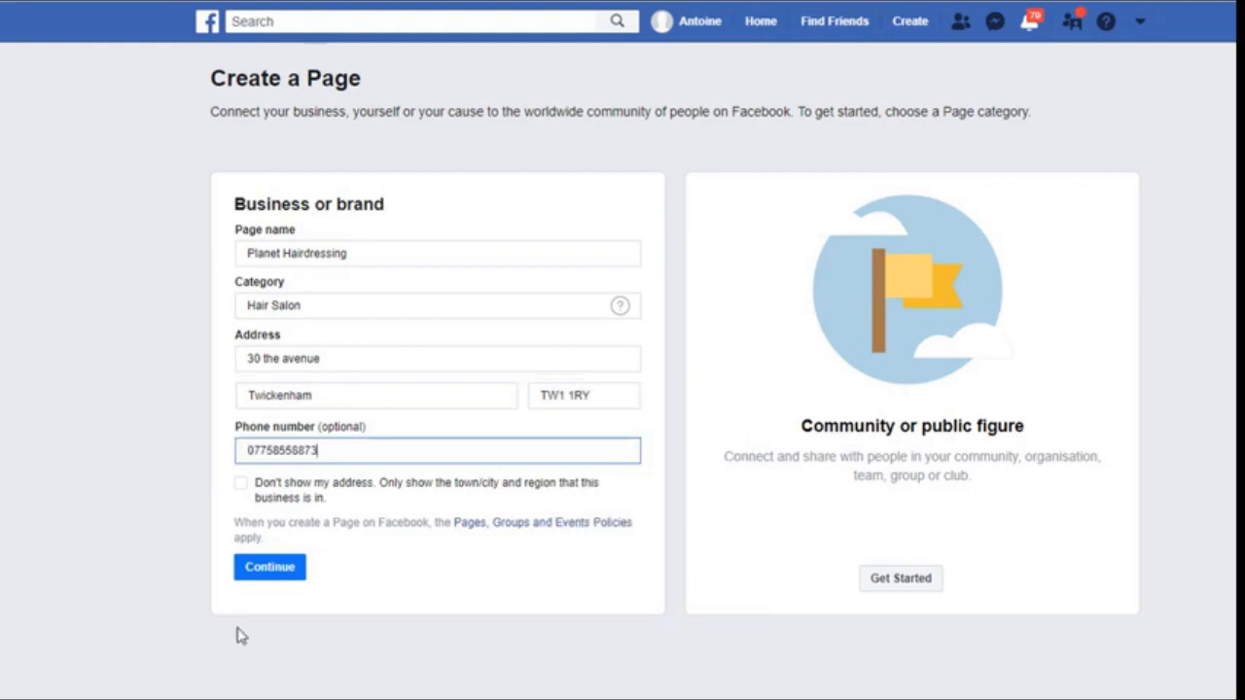
{"action": "left_click", "coordinate": [269, 567]}
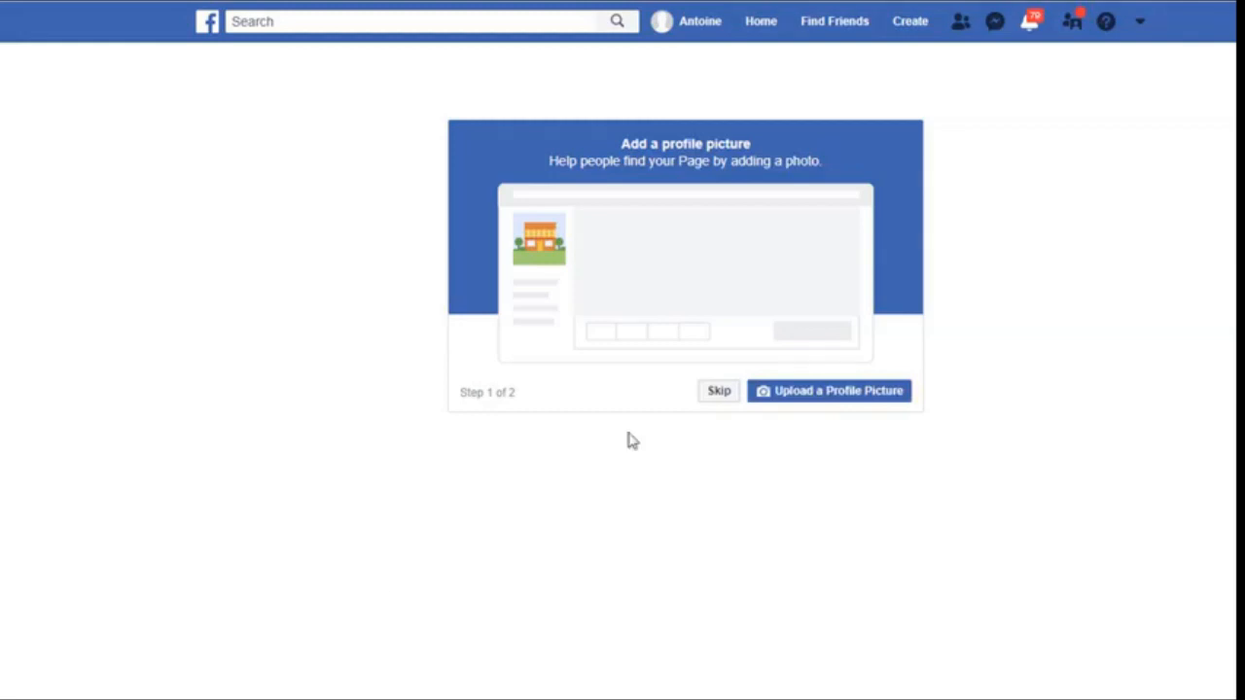
Skip the profile picture, then set Page visibility to unpublished in Settings and confirm
{"action": "left_click", "coordinate": [718, 390]}
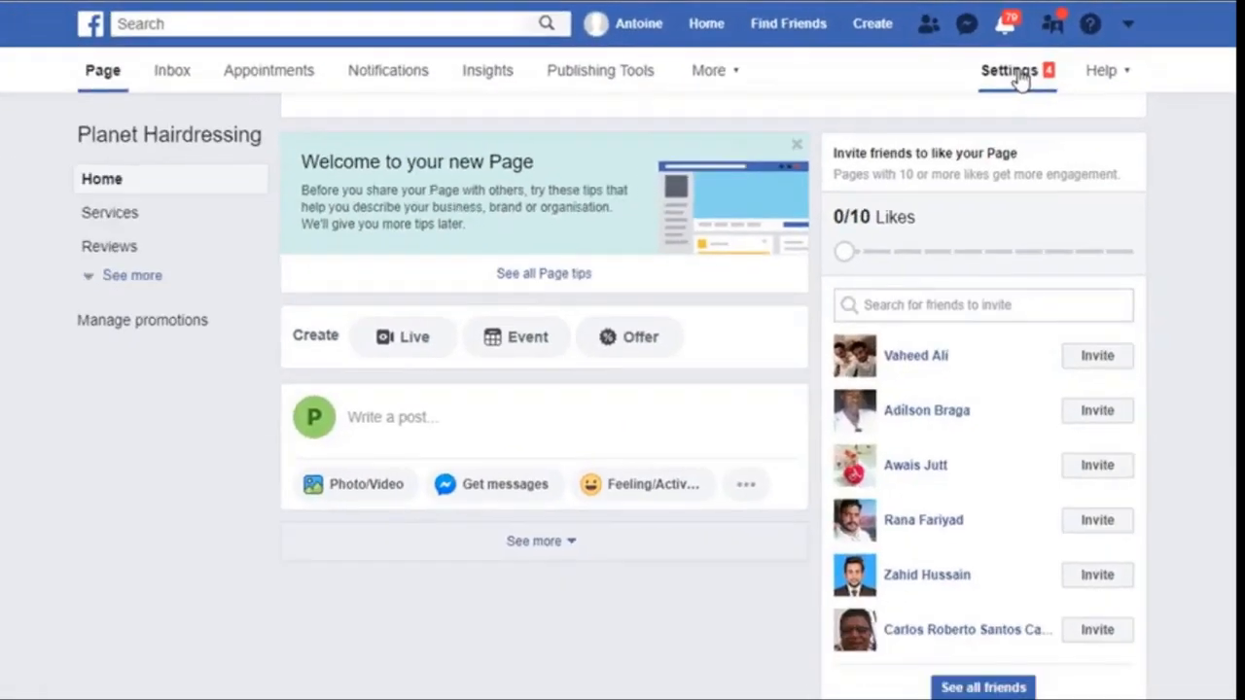
{"action": "left_click", "coordinate": [904, 109]}
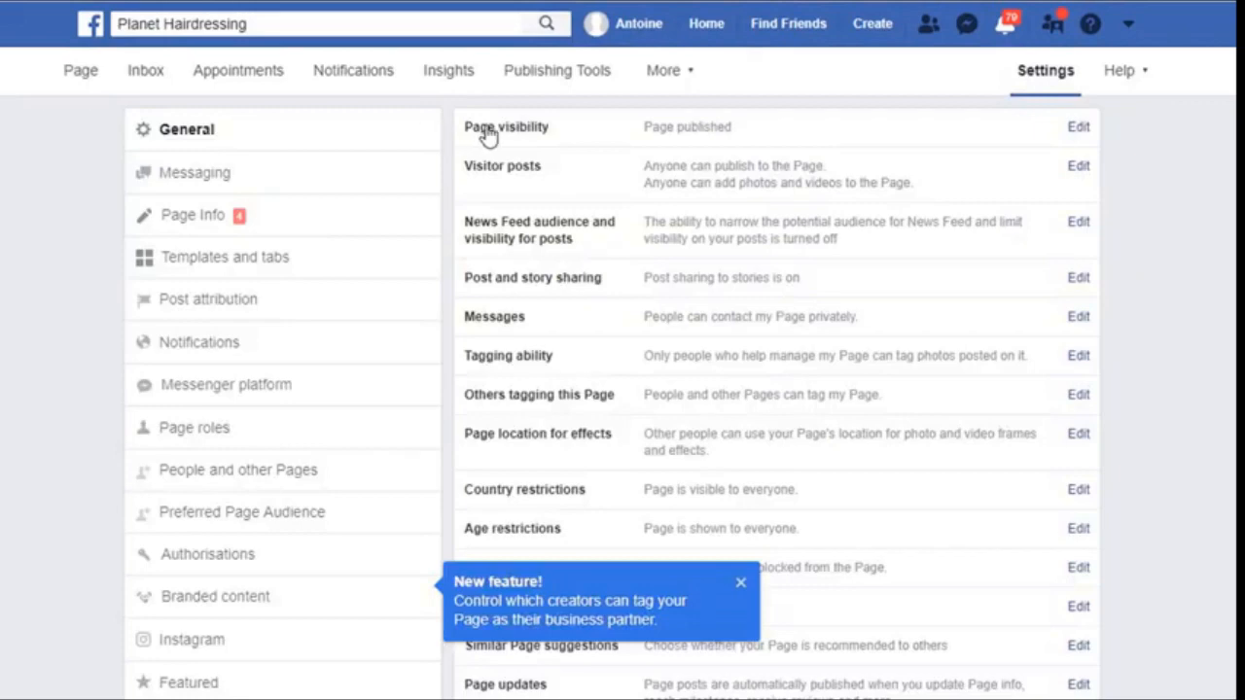
{"action": "left_click", "coordinate": [711, 130]}
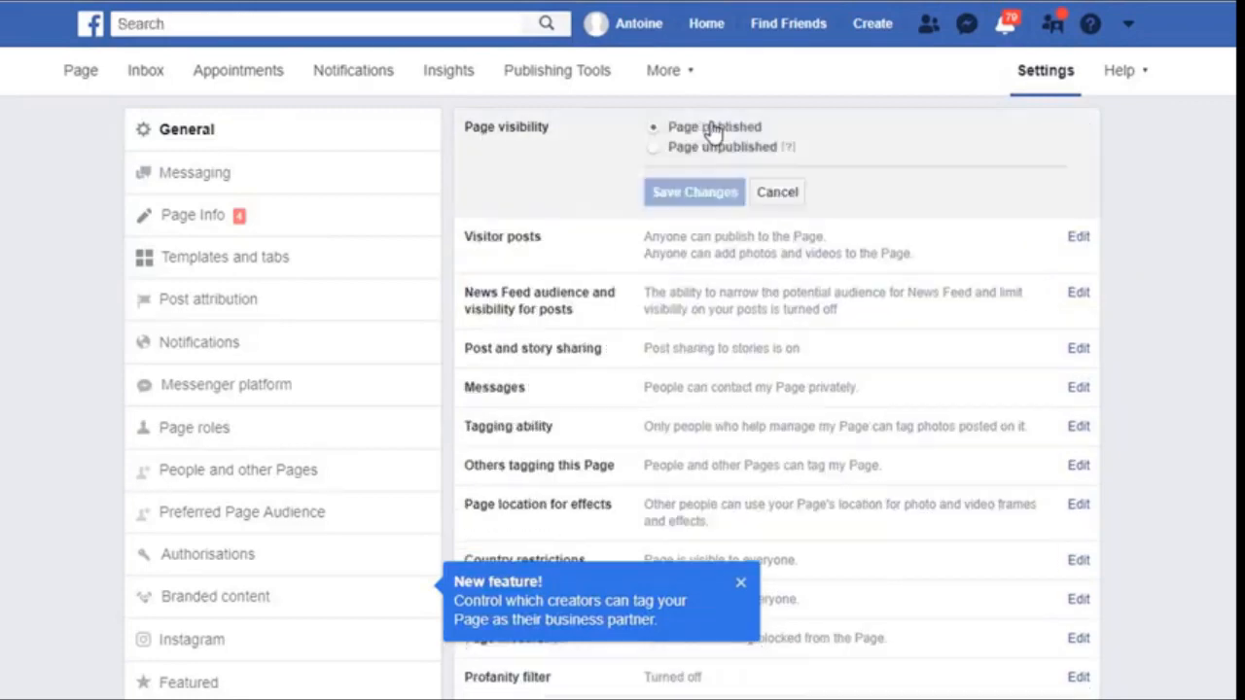
{"action": "left_click", "coordinate": [653, 147]}
{"action": "left_click", "coordinate": [674, 194]}
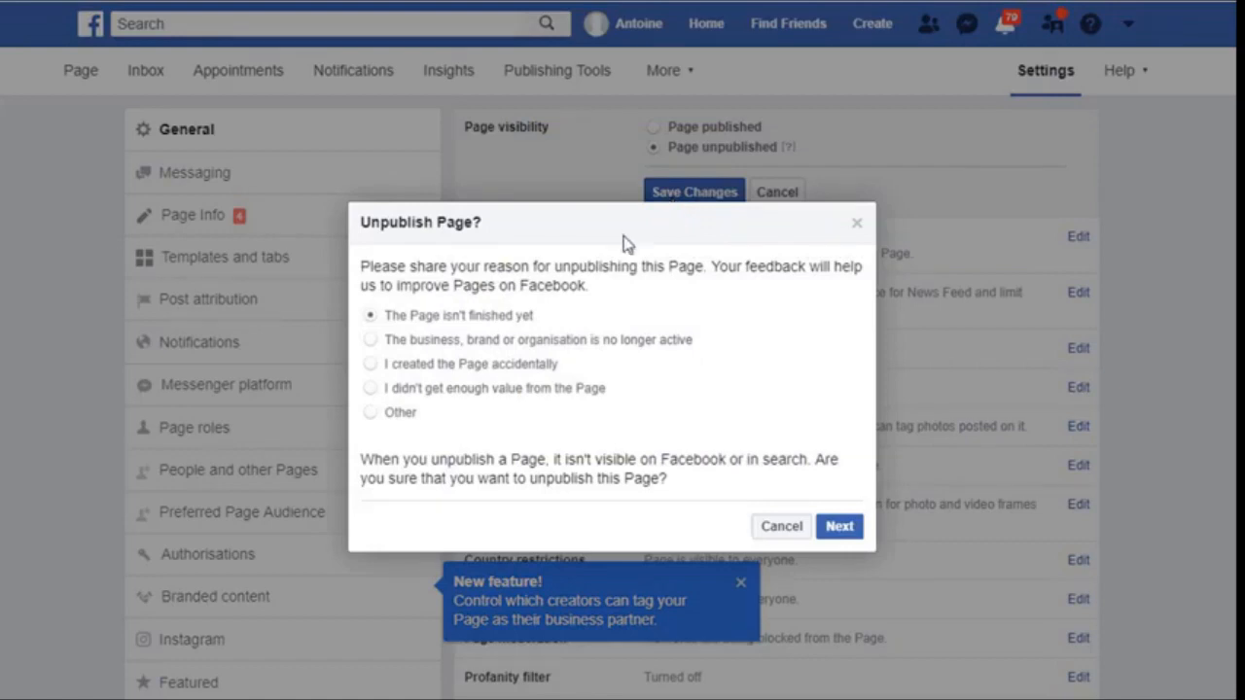
{"action": "left_click", "coordinate": [842, 532]}
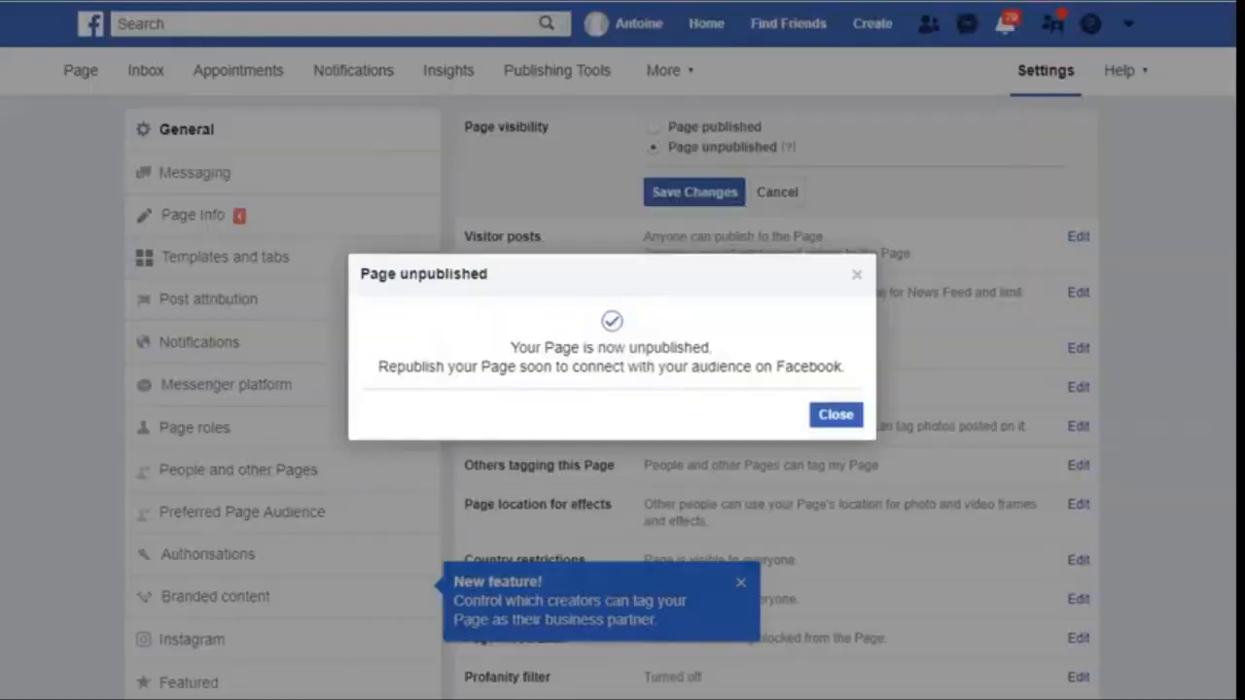
{"action": "left_click", "coordinate": [836, 416]}
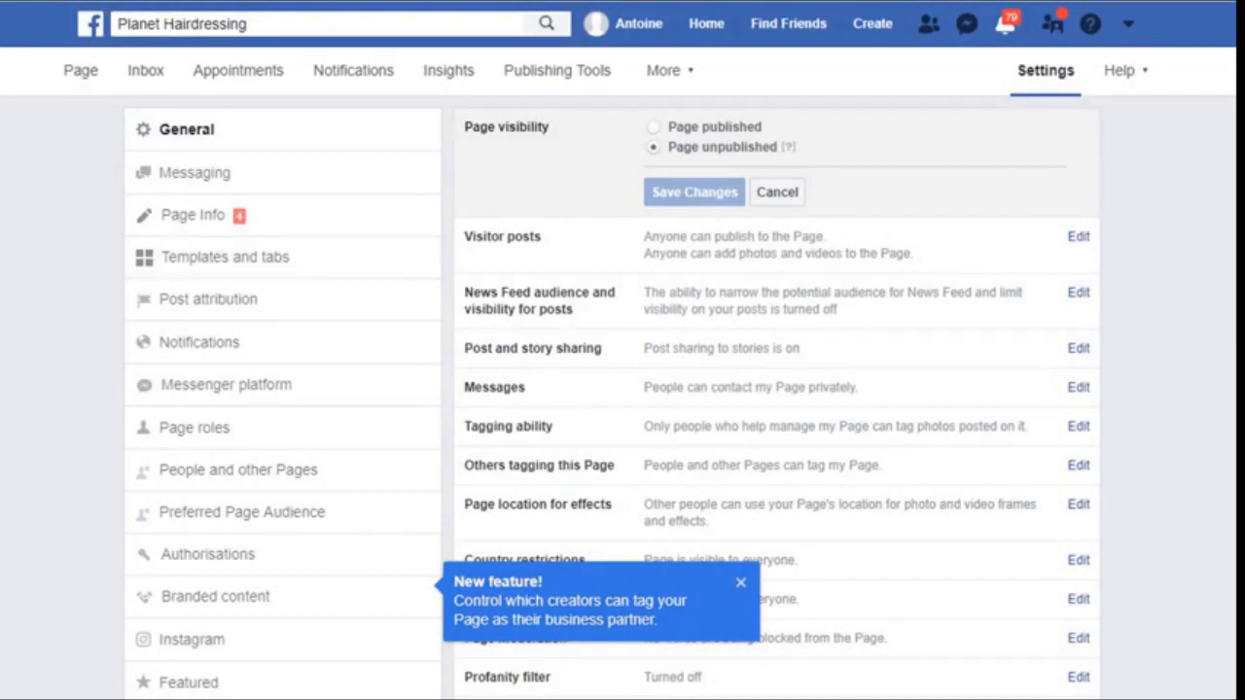
Leave the settings and return to the Planet Hairdressing Page
{"action": "left_click", "coordinate": [79, 78]}
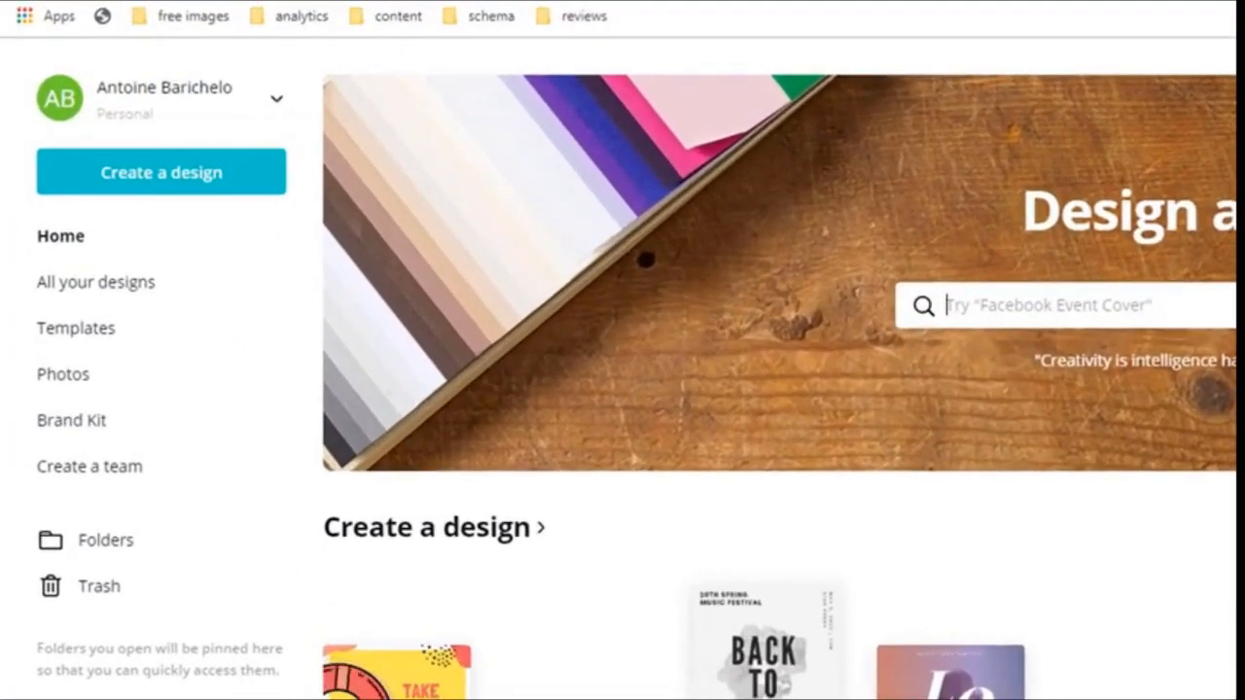
Create a custom-size blank design of 360 × 360, keeping px as the unit
{"action": "left_click", "coordinate": [171, 180]}
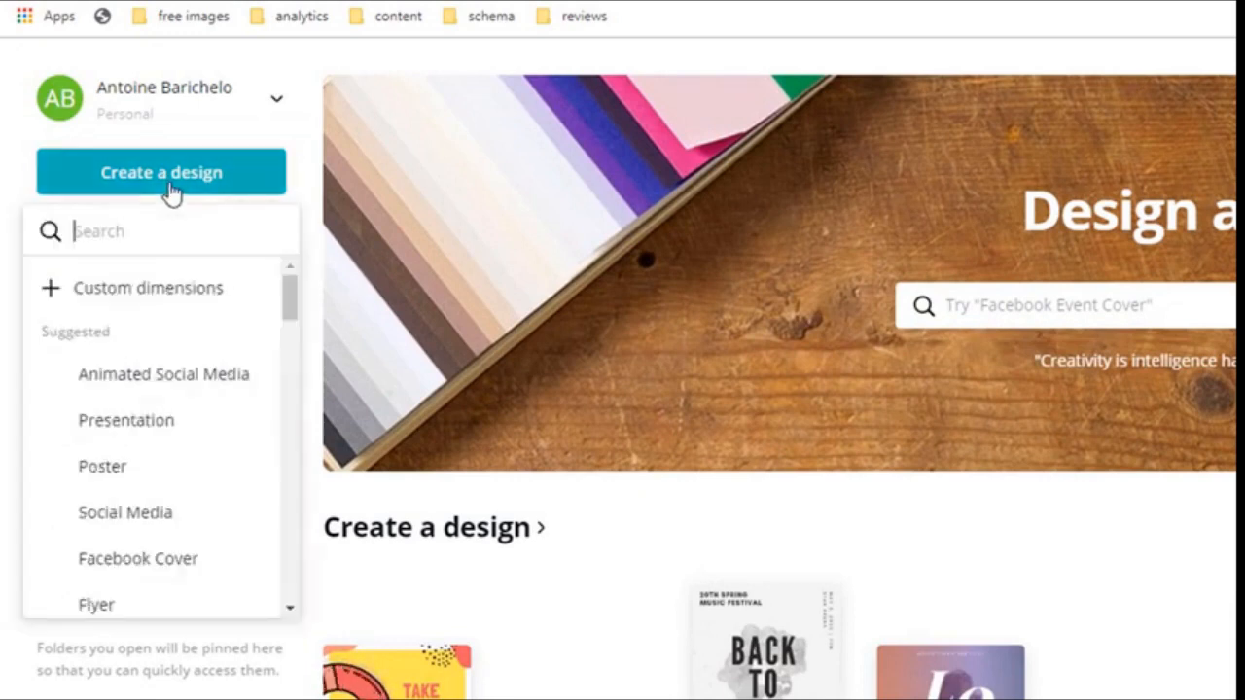
{"action": "left_click", "coordinate": [208, 293]}
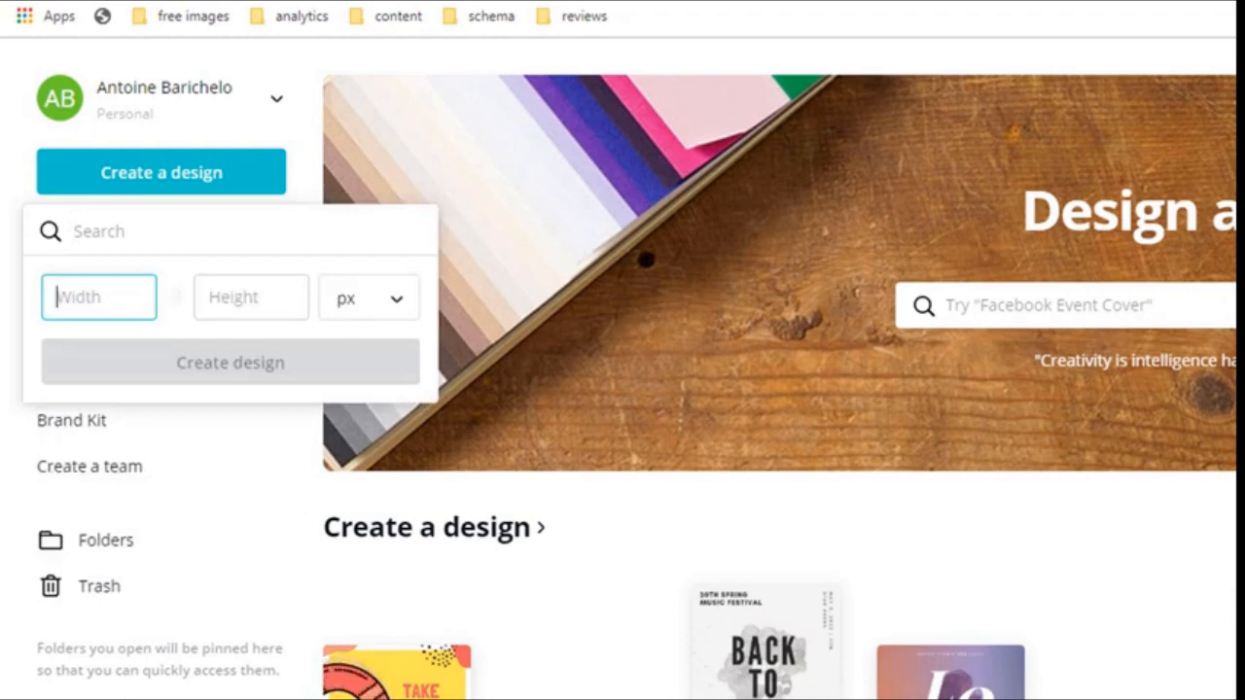
{"action": "type", "text": "360"}
{"action": "key", "text": "Tab"}
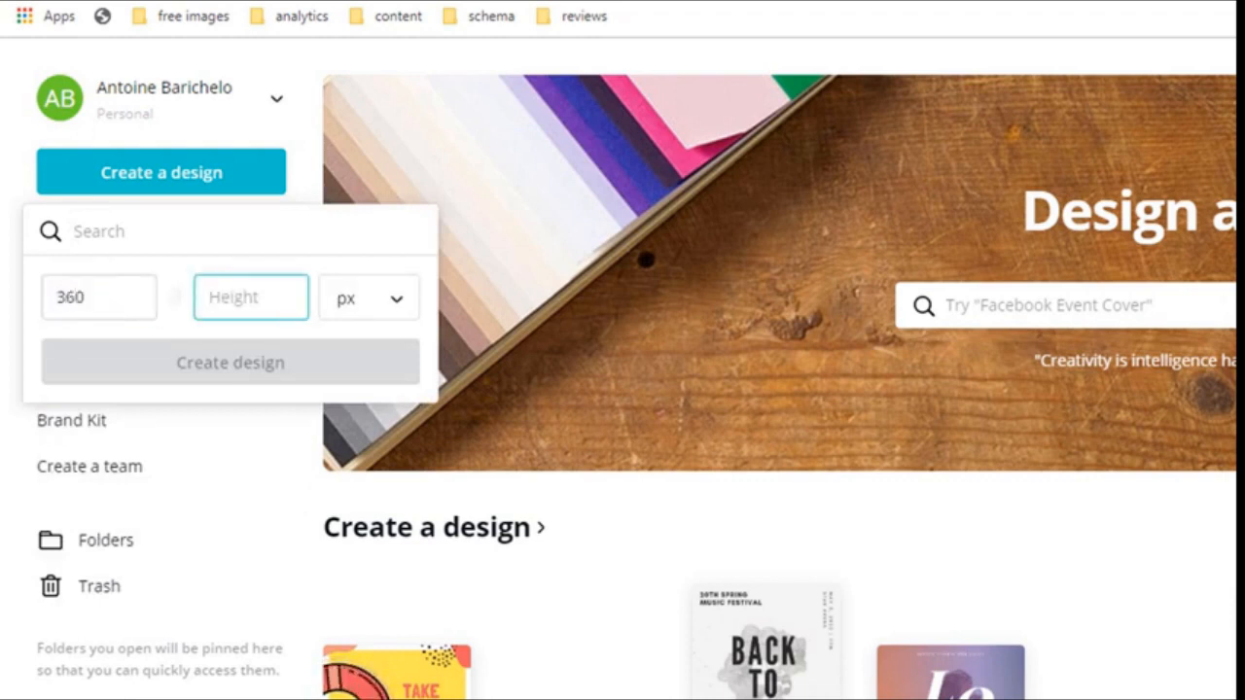
{"action": "type", "text": "360"}
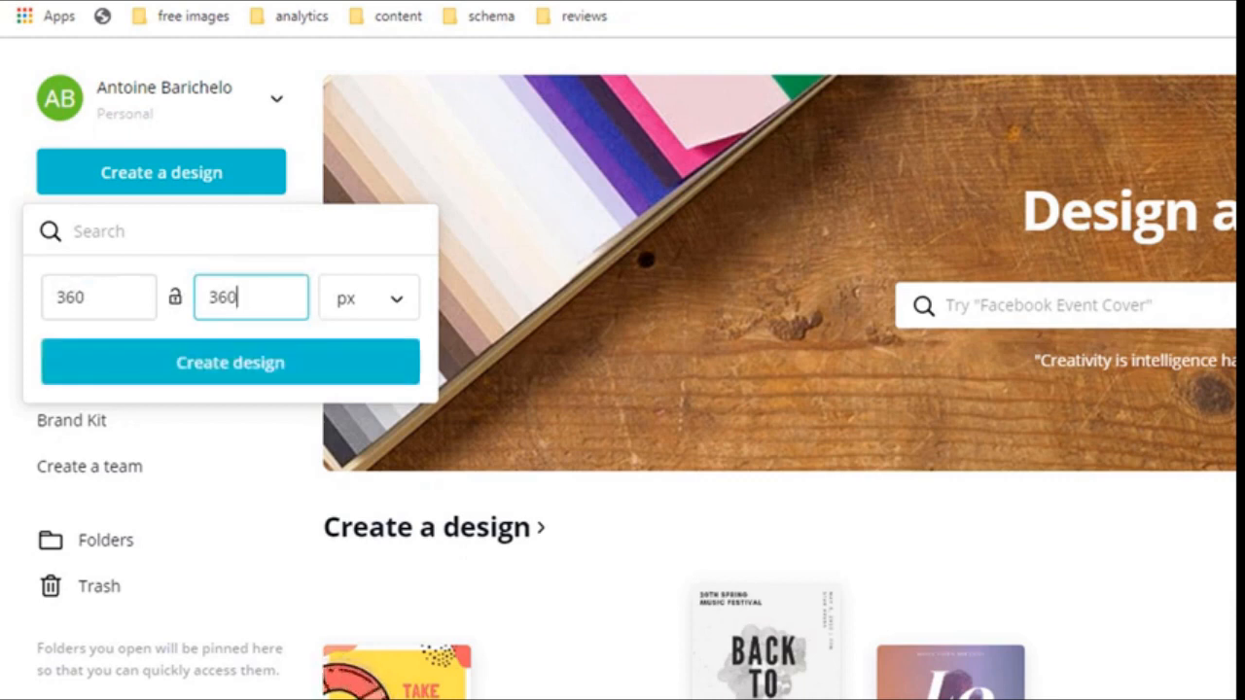
{"action": "left_click", "coordinate": [406, 309]}
{"action": "left_click", "coordinate": [406, 310]}
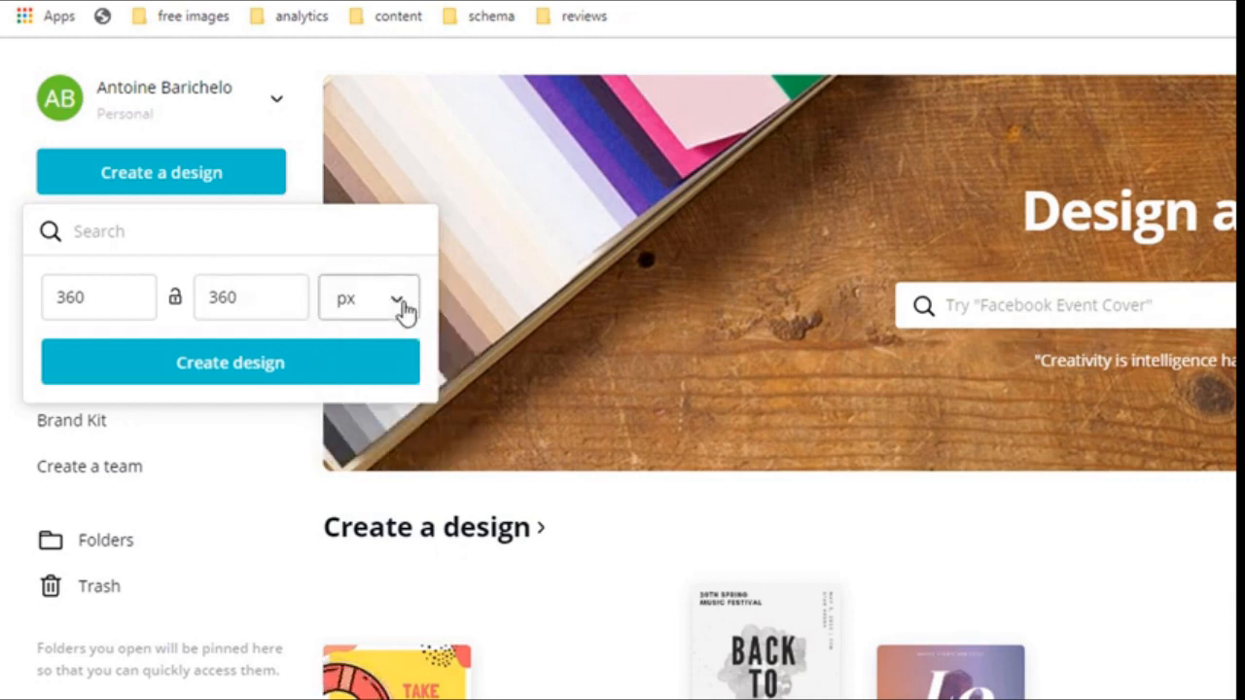
{"action": "left_click", "coordinate": [251, 372]}
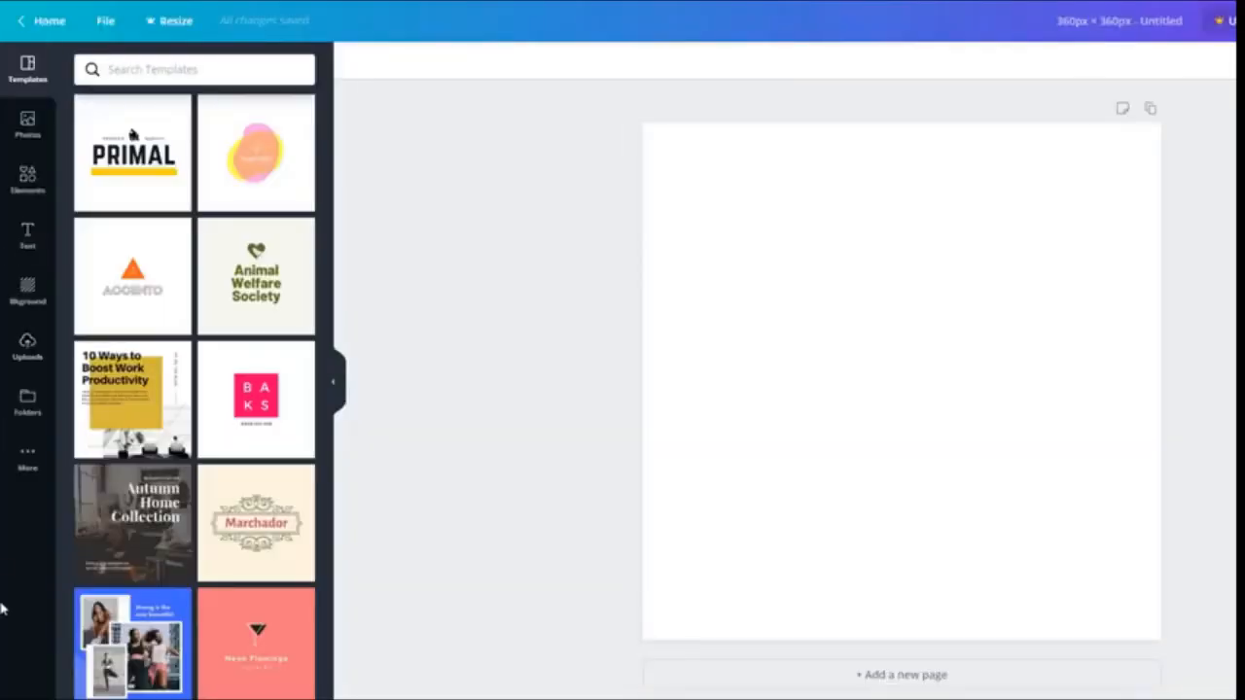
Try the Animal Welfare Society and Sagemille templates, settling on Marchador
{"action": "left_click_drag", "start_coordinate": [255, 277], "coordinate": [833, 296]}
{"action": "left_click_drag", "start_coordinate": [256, 153], "coordinate": [885, 336]}
{"action": "left_click_drag", "start_coordinate": [278, 569], "coordinate": [778, 408]}
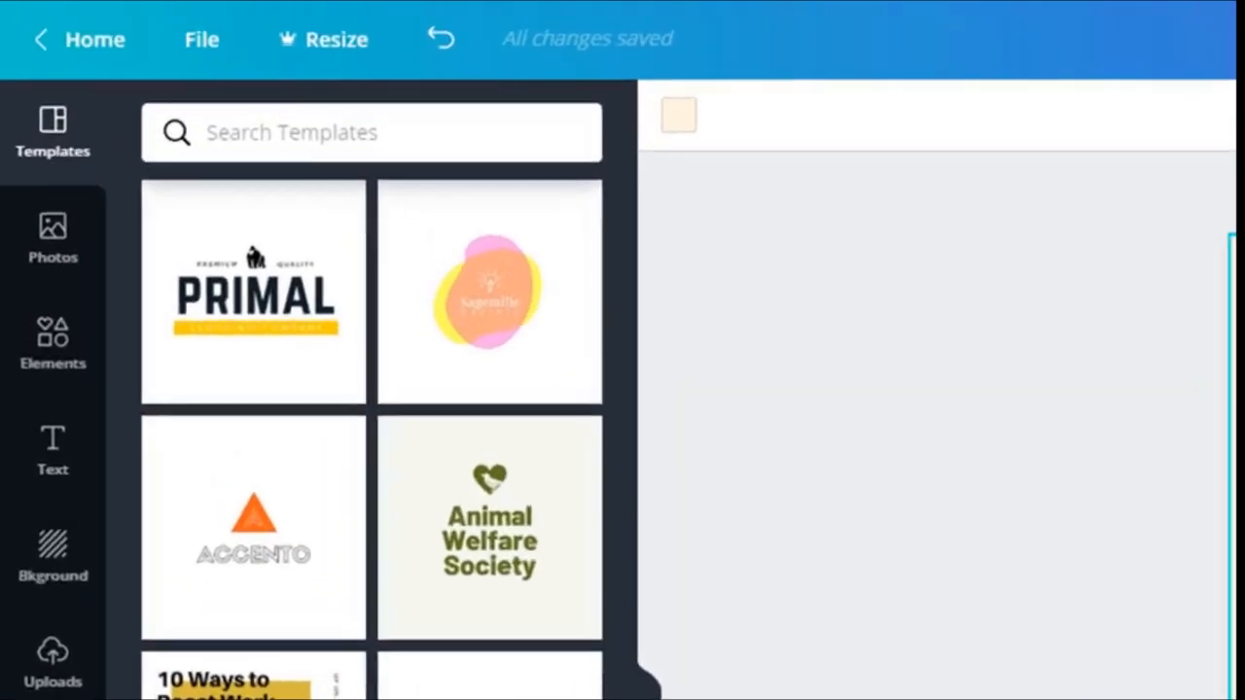
Search the templates for 'hair'
{"action": "left_click", "coordinate": [353, 127]}
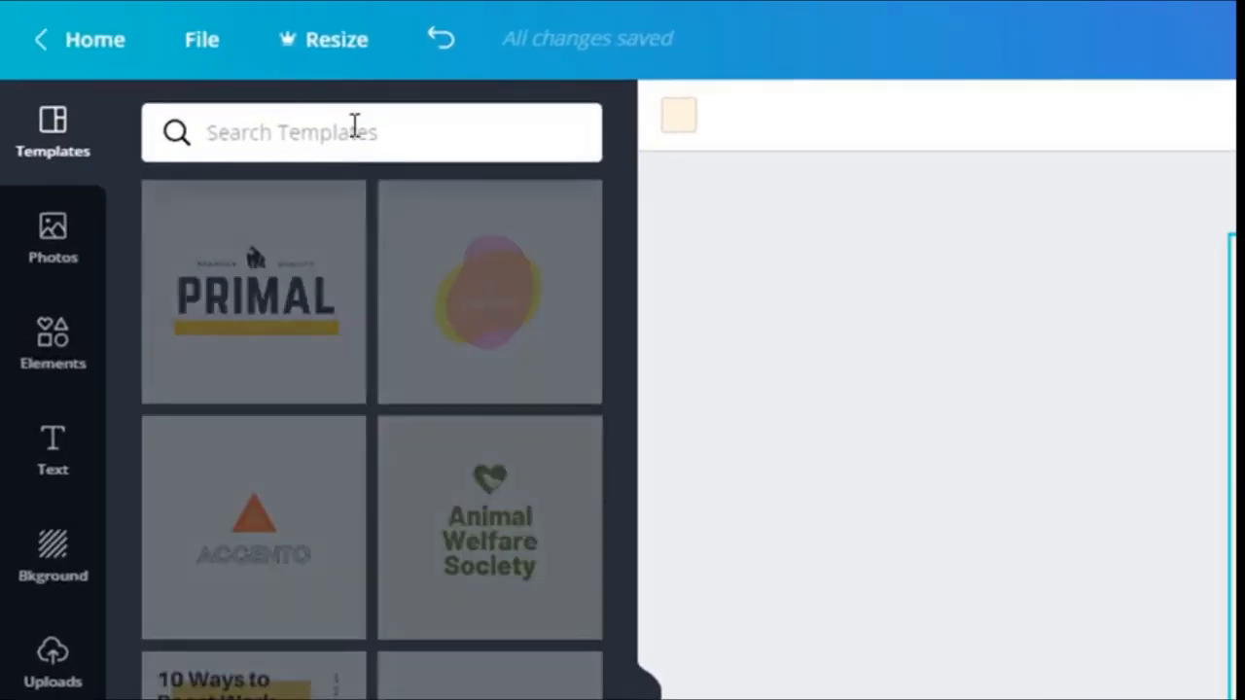
{"action": "type", "text": "hair"}
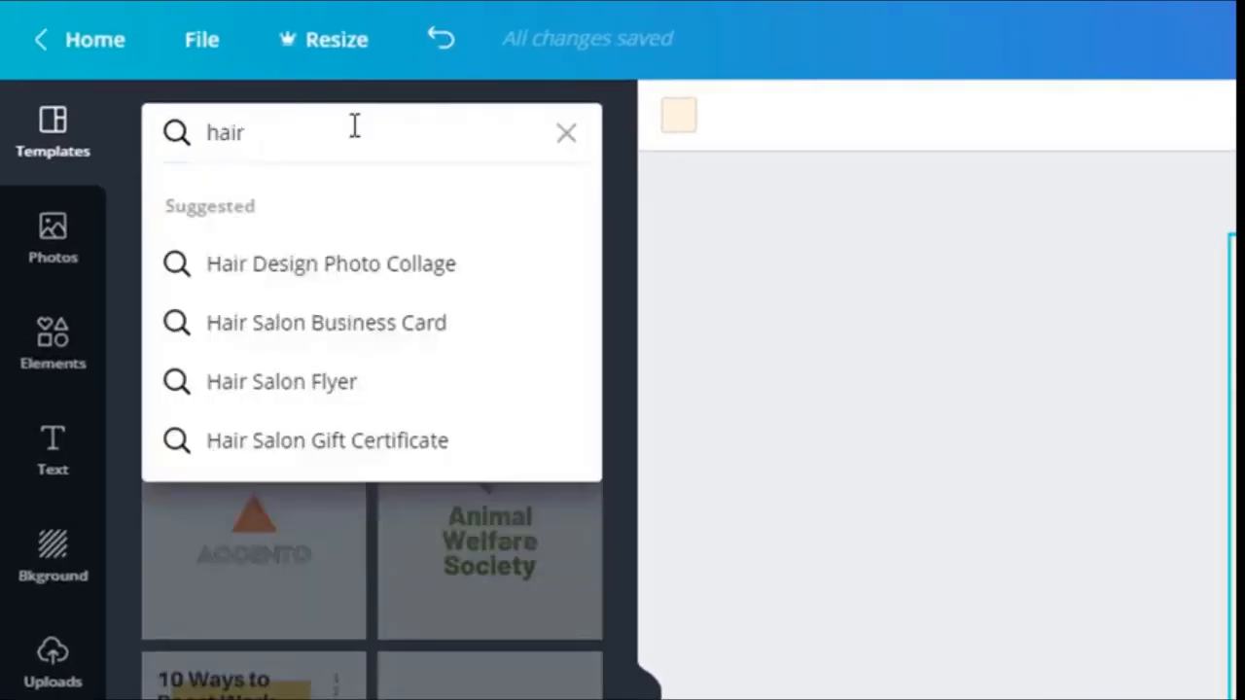
{"action": "key", "text": "Return"}
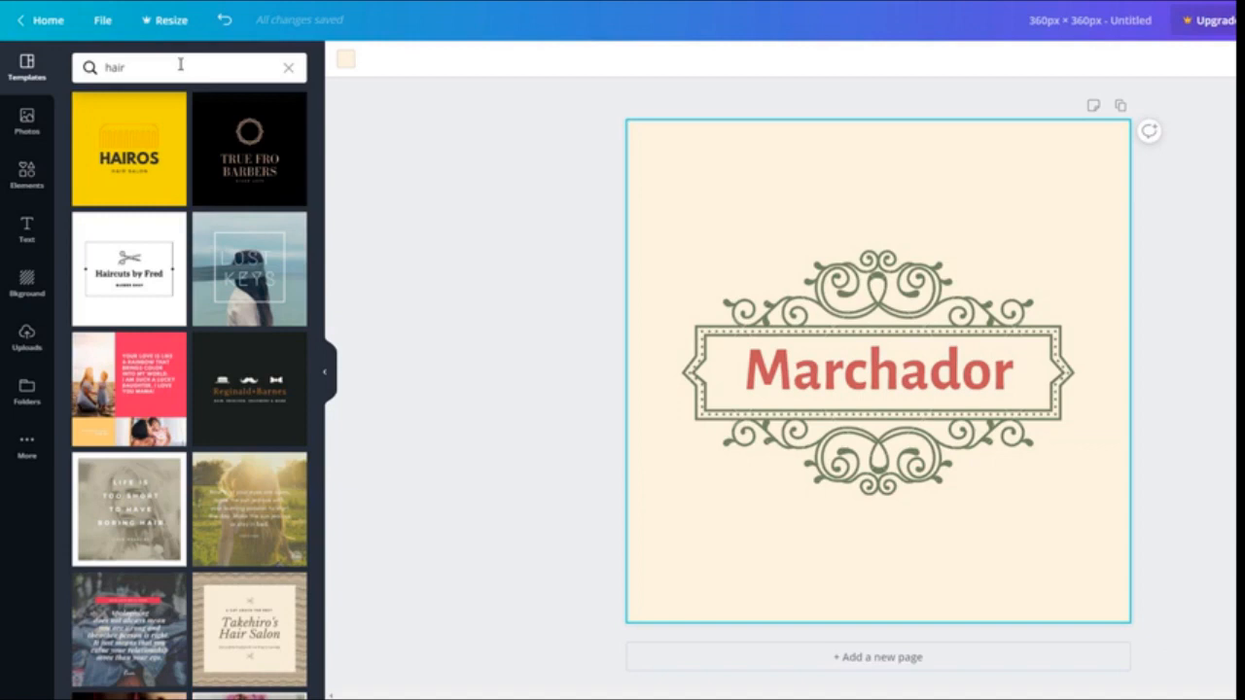
Apply the True Fro Barbers template, making the background orange and the emblem white and orange
{"action": "left_click", "coordinate": [260, 148]}
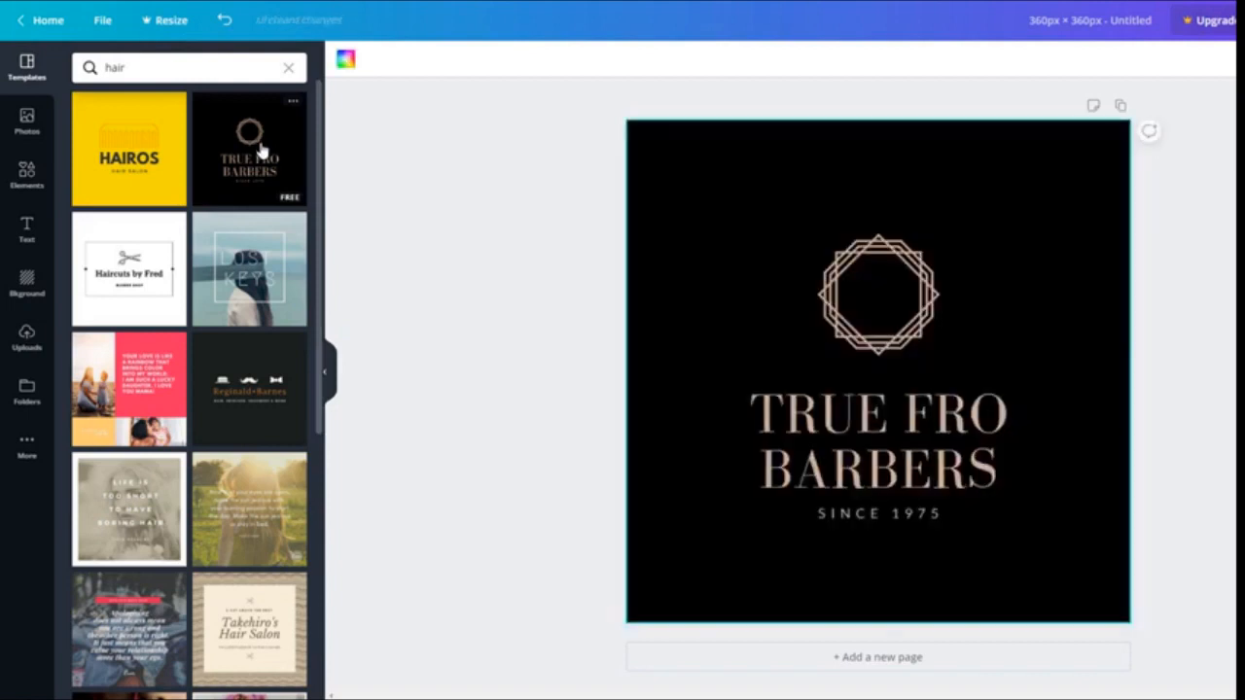
{"action": "left_click", "coordinate": [707, 150]}
{"action": "left_click", "coordinate": [832, 293]}
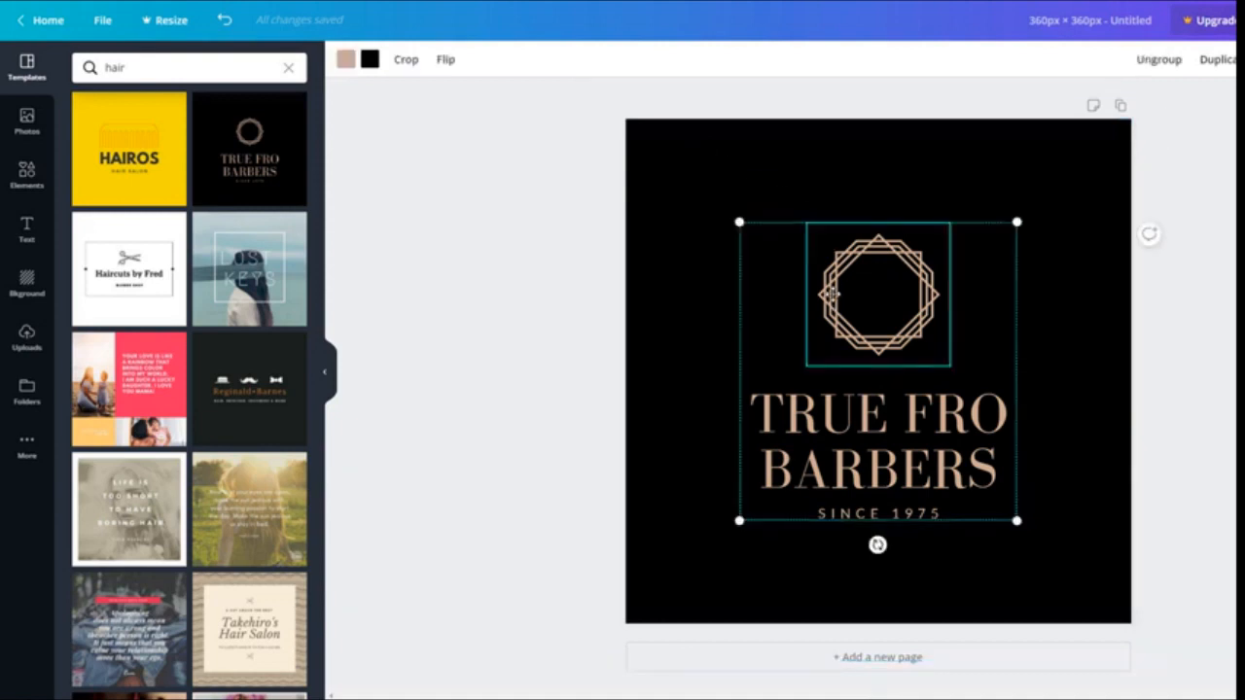
{"action": "left_click", "coordinate": [808, 478]}
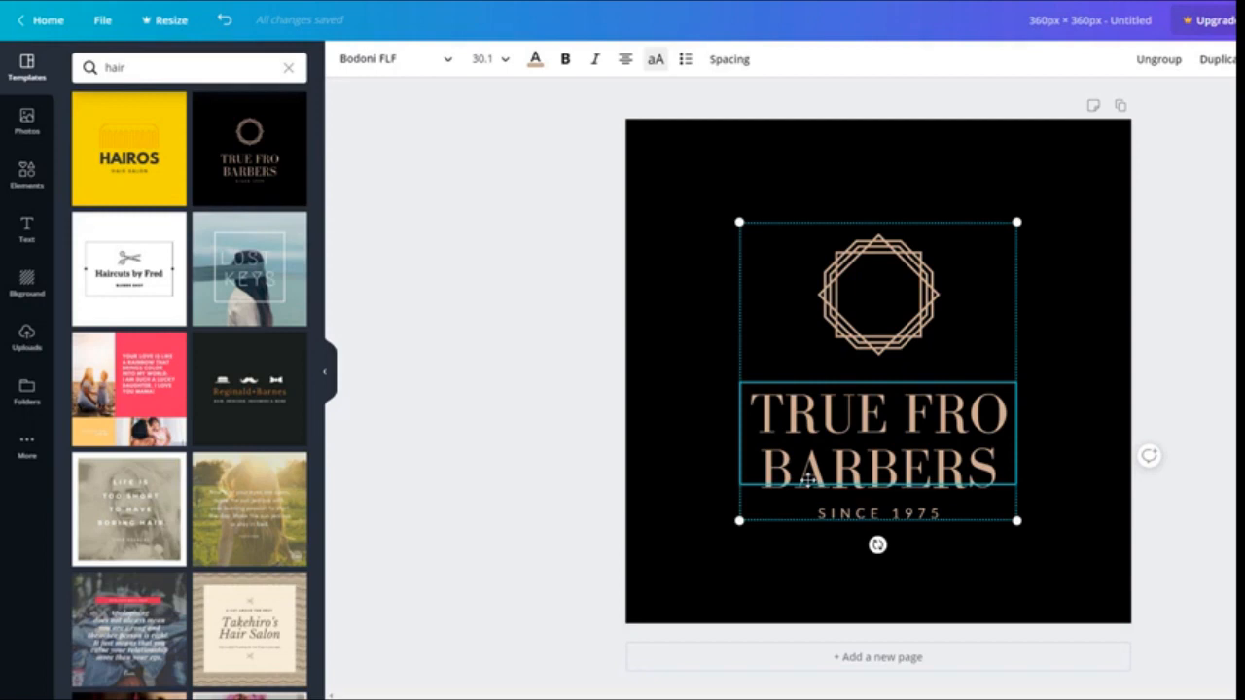
{"action": "left_click", "coordinate": [643, 171]}
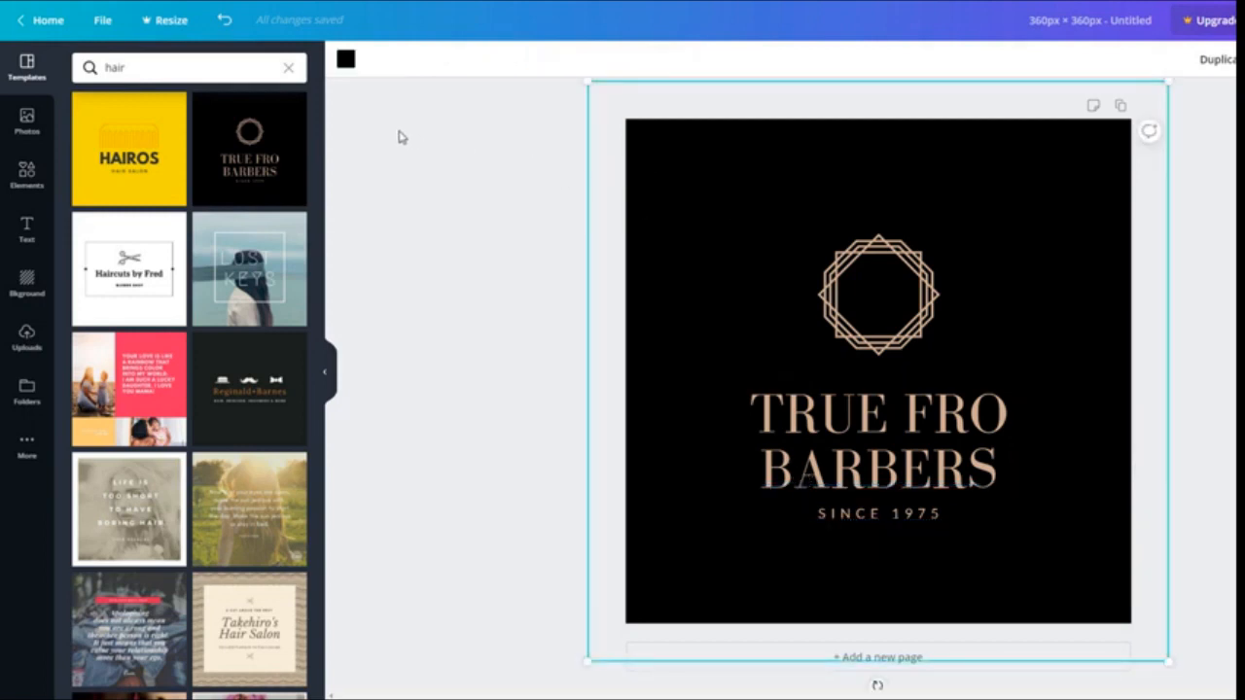
{"action": "left_click", "coordinate": [346, 58]}
{"action": "left_click", "coordinate": [250, 276]}
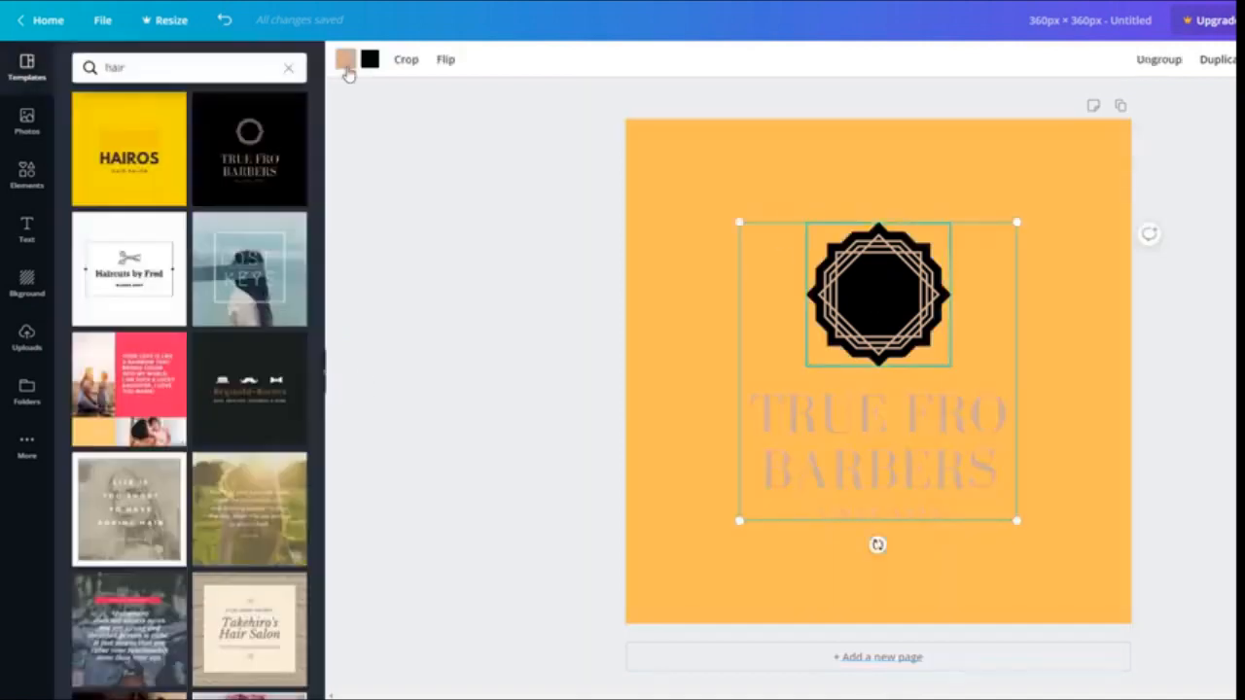
{"action": "left_click", "coordinate": [368, 60]}
{"action": "left_click", "coordinate": [290, 186]}
{"action": "left_click", "coordinate": [345, 59]}
Retype the title as 'PLANET HAIRDRESSING' in white at font size 21
{"action": "left_click", "coordinate": [250, 266]}
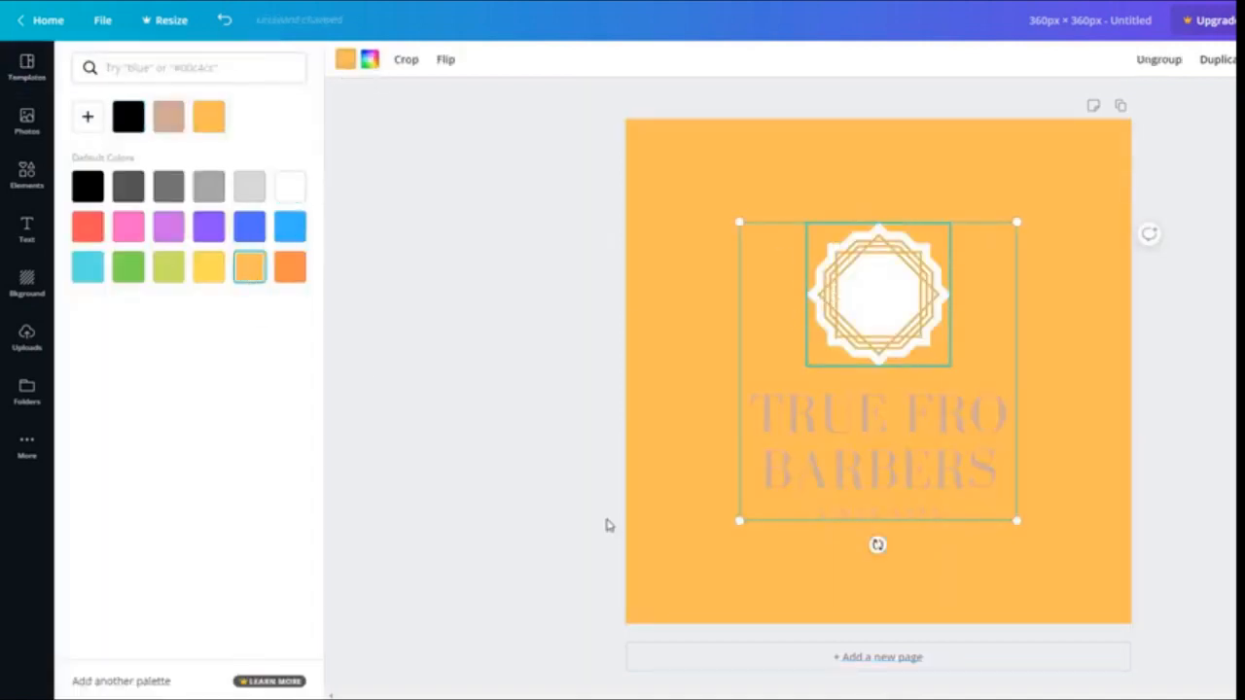
{"action": "left_click", "coordinate": [789, 424]}
{"action": "left_click_drag", "start_coordinate": [765, 408], "coordinate": [1006, 453]}
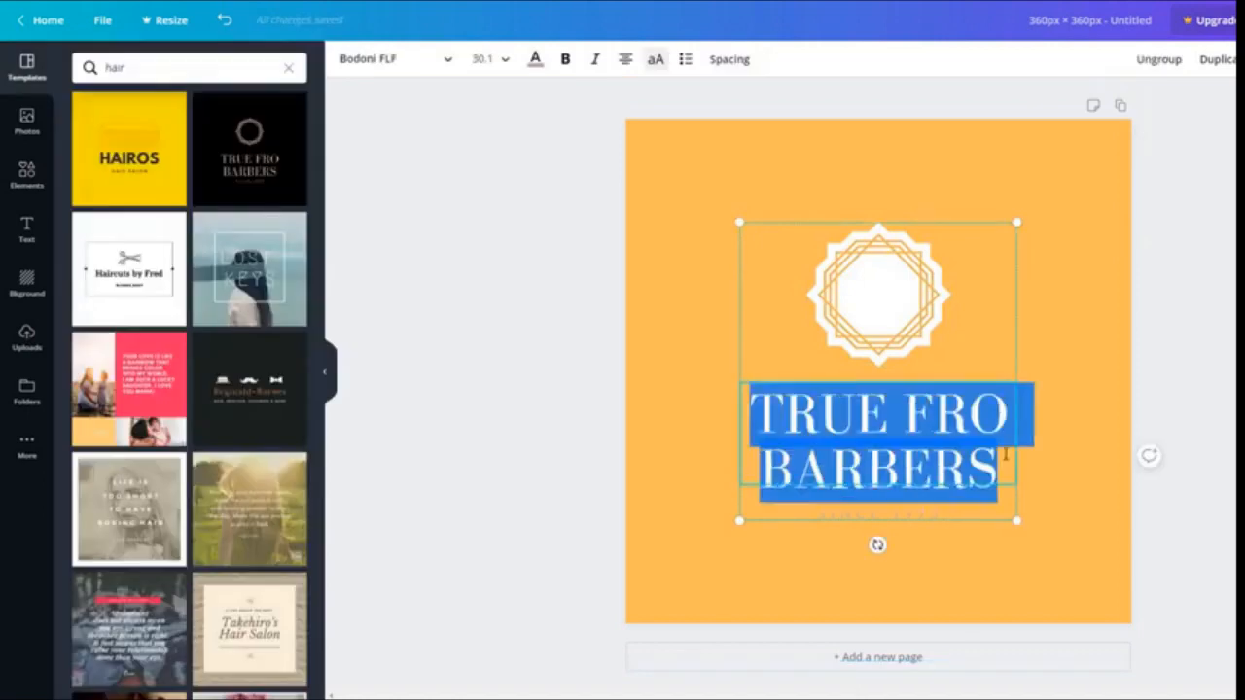
{"action": "type", "text": "PLANET HAIRDRESSING"}
{"action": "left_click", "coordinate": [483, 60]}
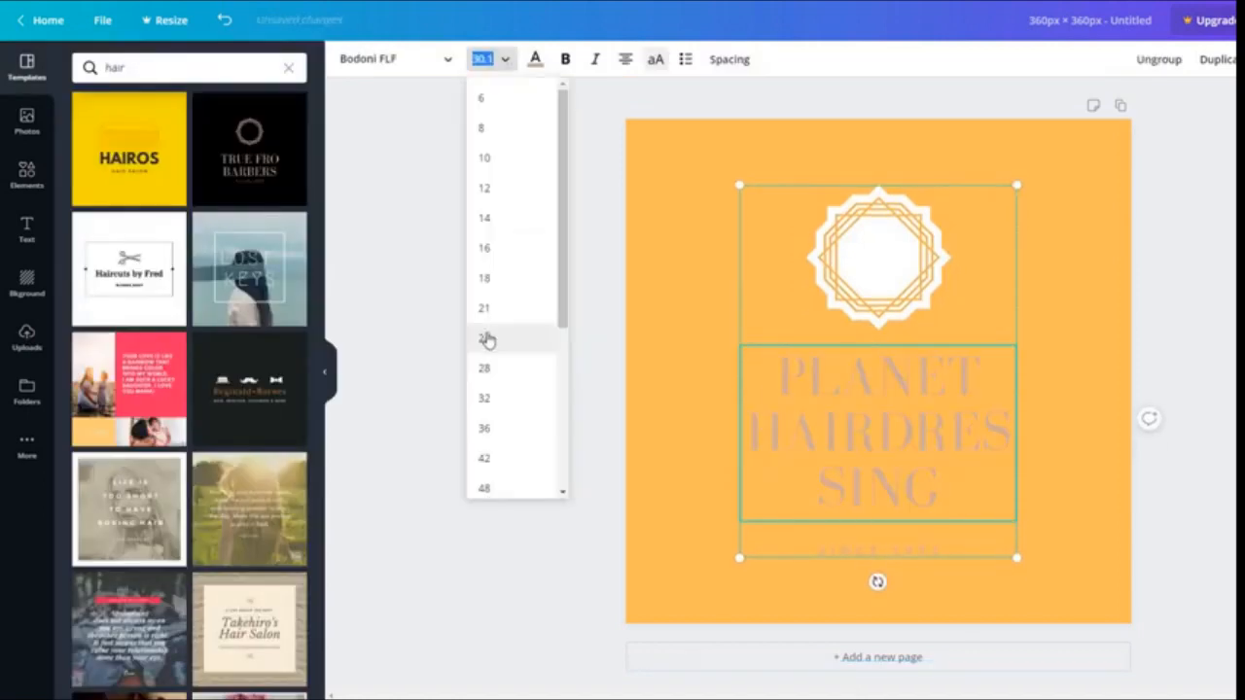
{"action": "left_click", "coordinate": [489, 337]}
{"action": "left_click", "coordinate": [534, 60]}
{"action": "left_click", "coordinate": [213, 120]}
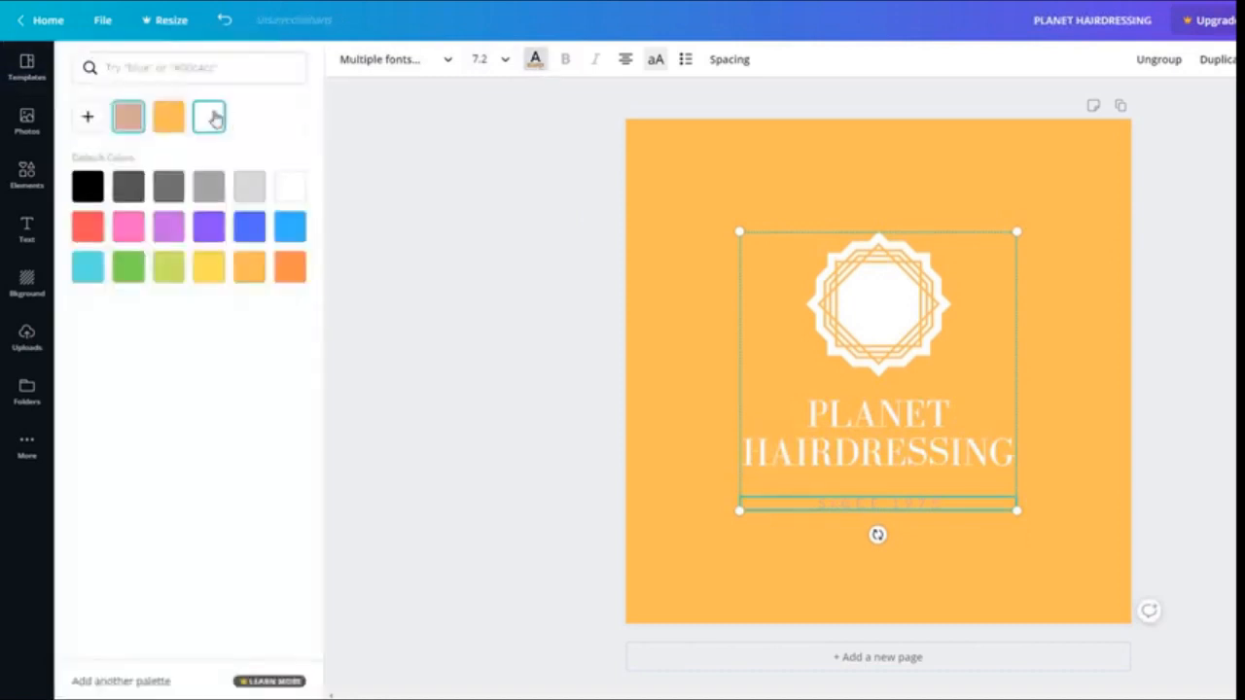
{"action": "left_click", "coordinate": [533, 361]}
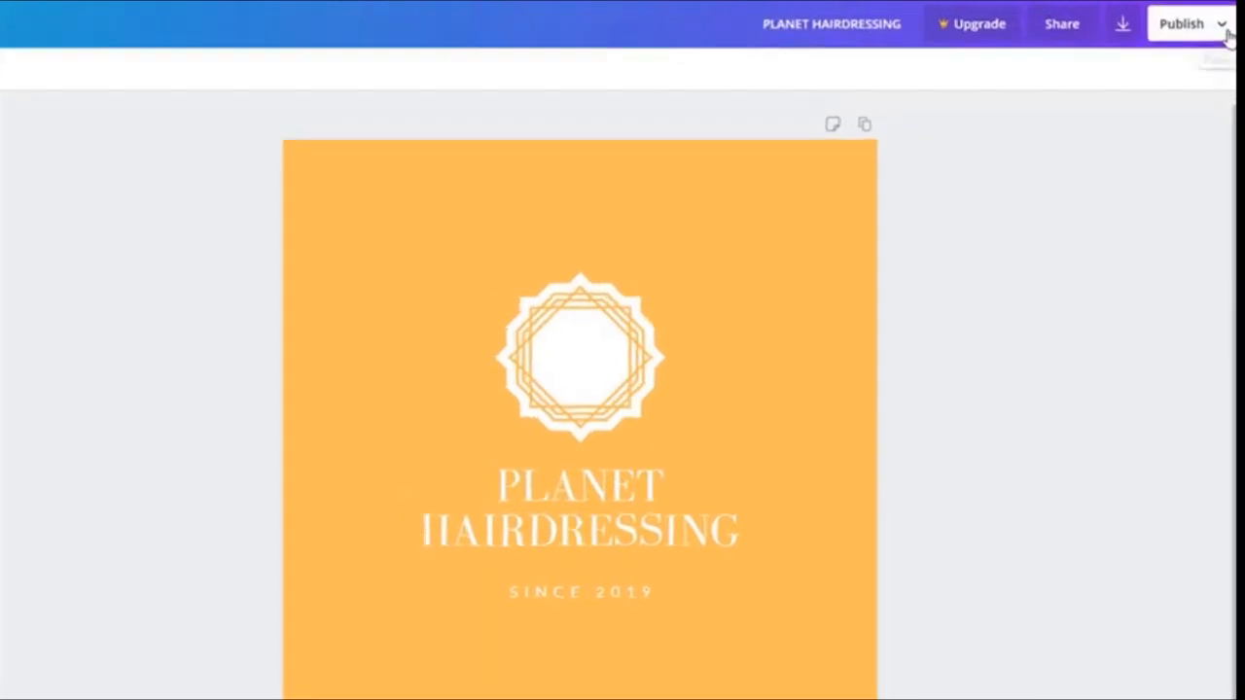
Download the logo from the Publish menu as a PNG file
{"action": "left_click", "coordinate": [1222, 21]}
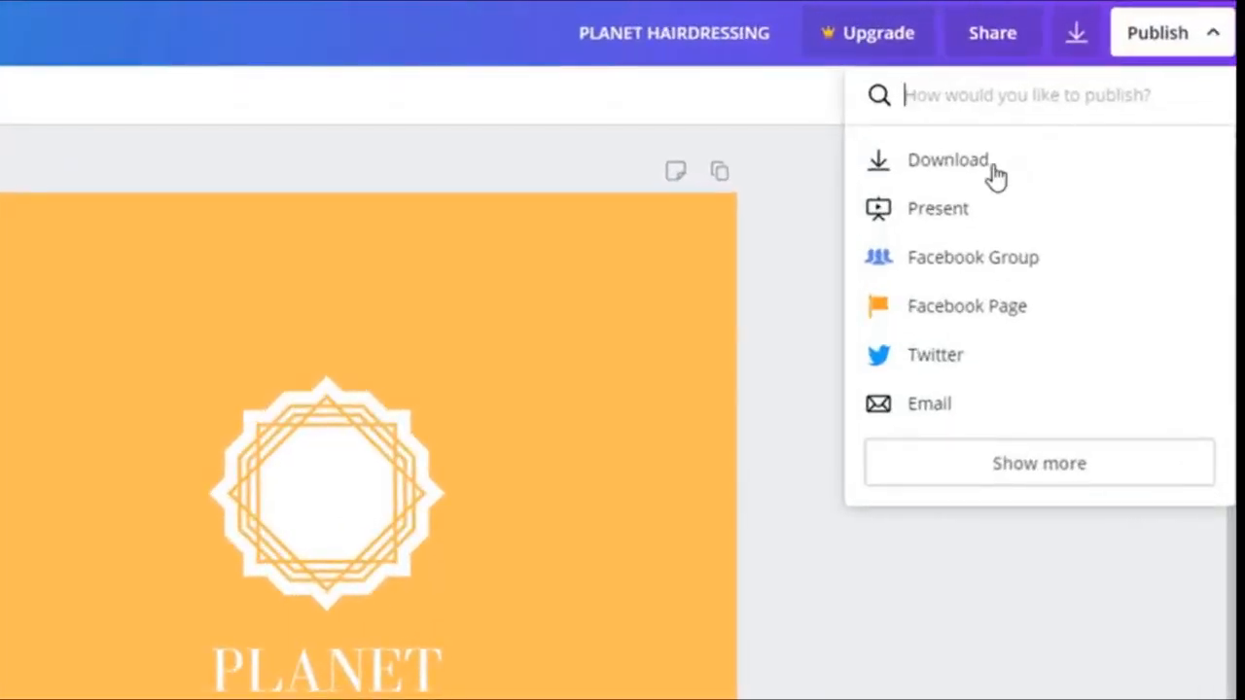
{"action": "left_click", "coordinate": [939, 165]}
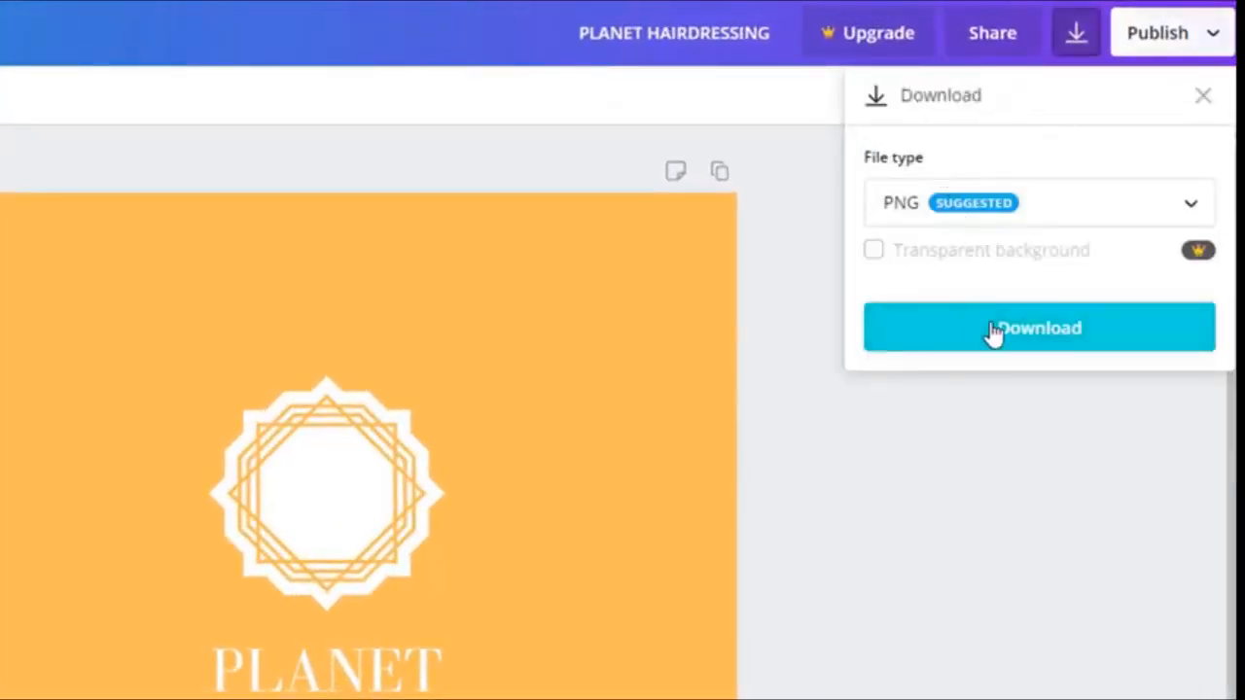
{"action": "left_click", "coordinate": [992, 330]}
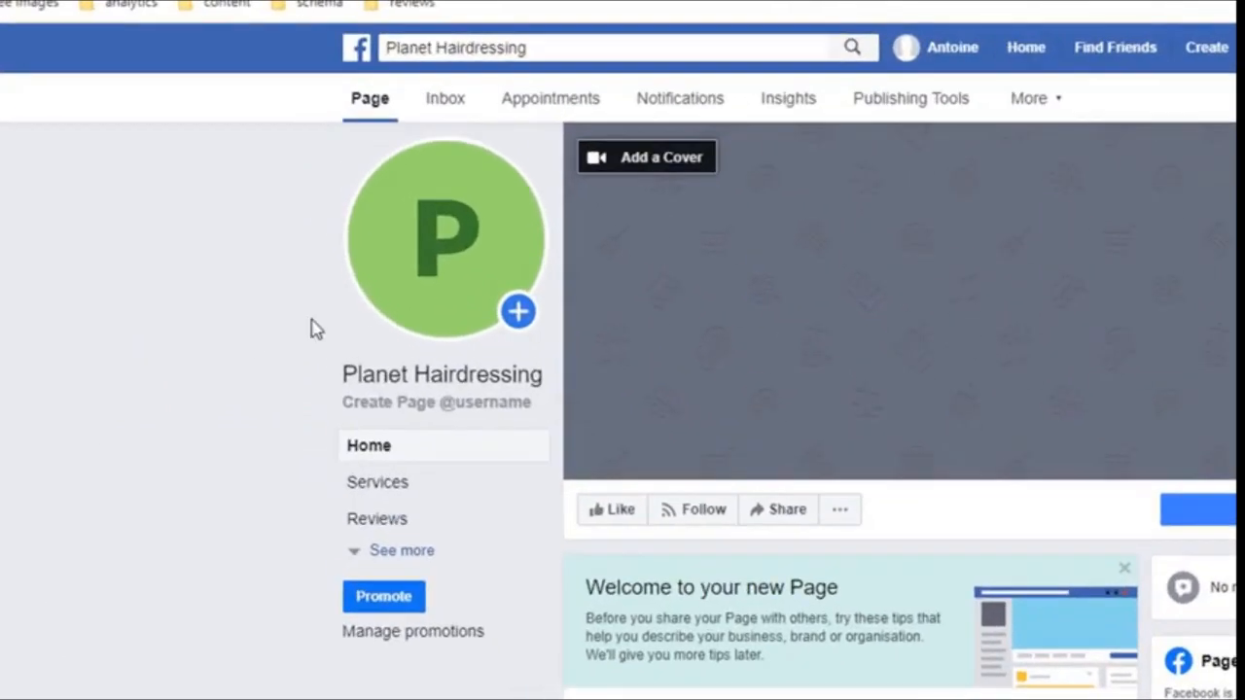
Upload the PLANET HAIRDRESSING logo as the profile picture, captioned 'planet hairdressing logo', and save
{"action": "mouse_move", "coordinate": [352, 202]}
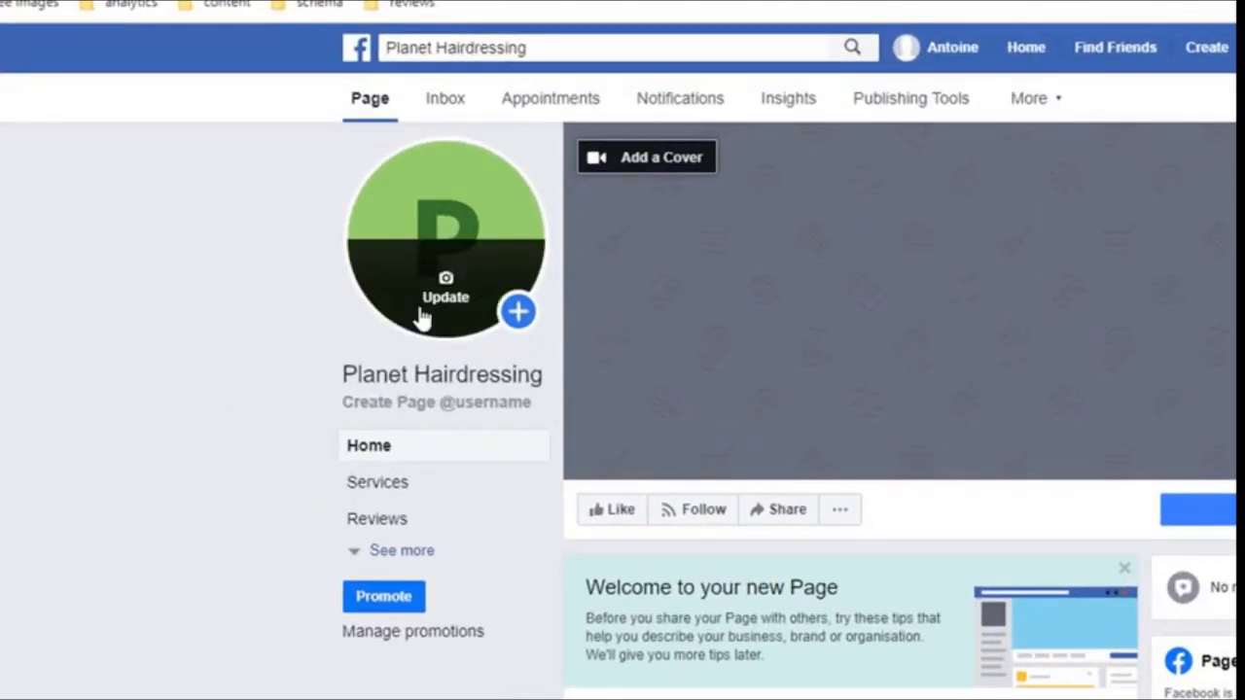
{"action": "left_click", "coordinate": [424, 319]}
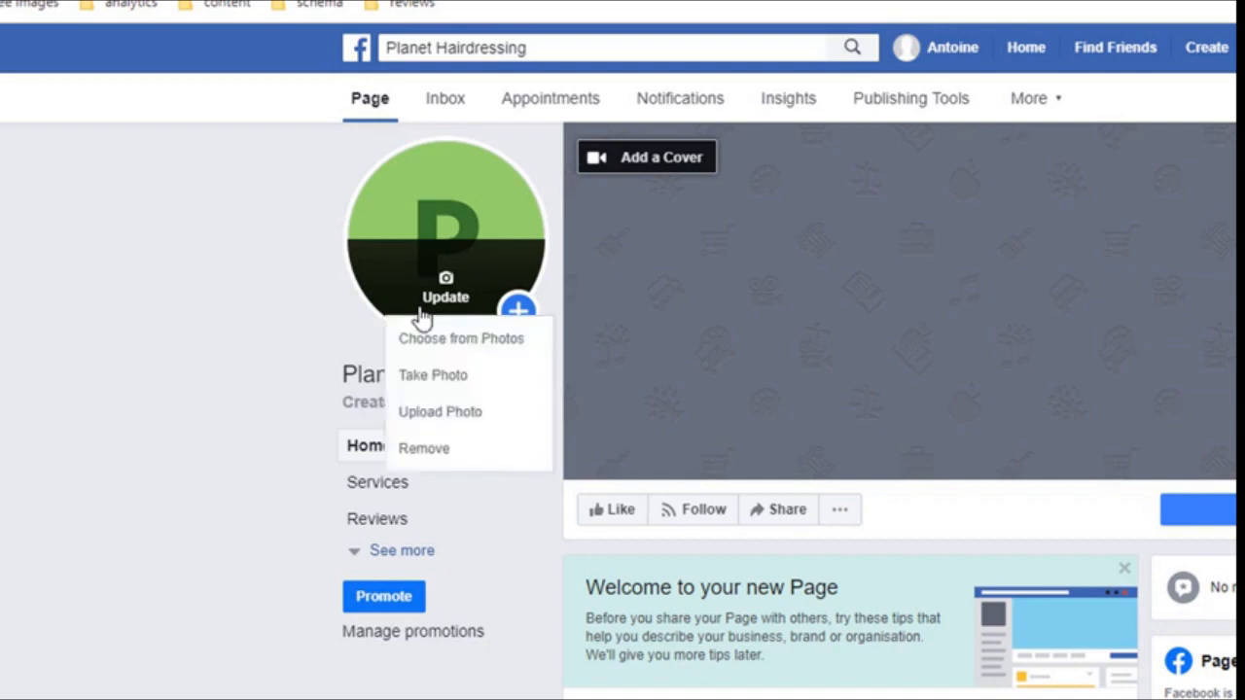
{"action": "left_click", "coordinate": [447, 420]}
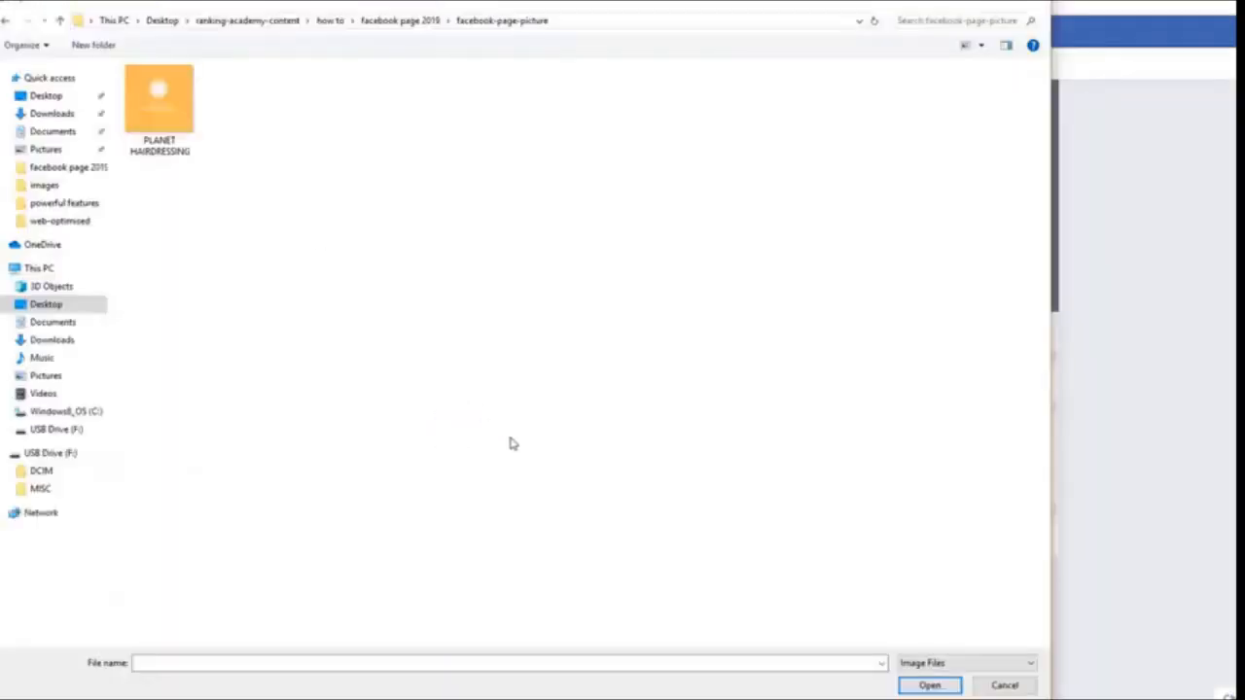
{"action": "left_click", "coordinate": [158, 117]}
{"action": "left_click", "coordinate": [929, 684]}
{"action": "left_click", "coordinate": [471, 162]}
{"action": "type", "text": "p"}
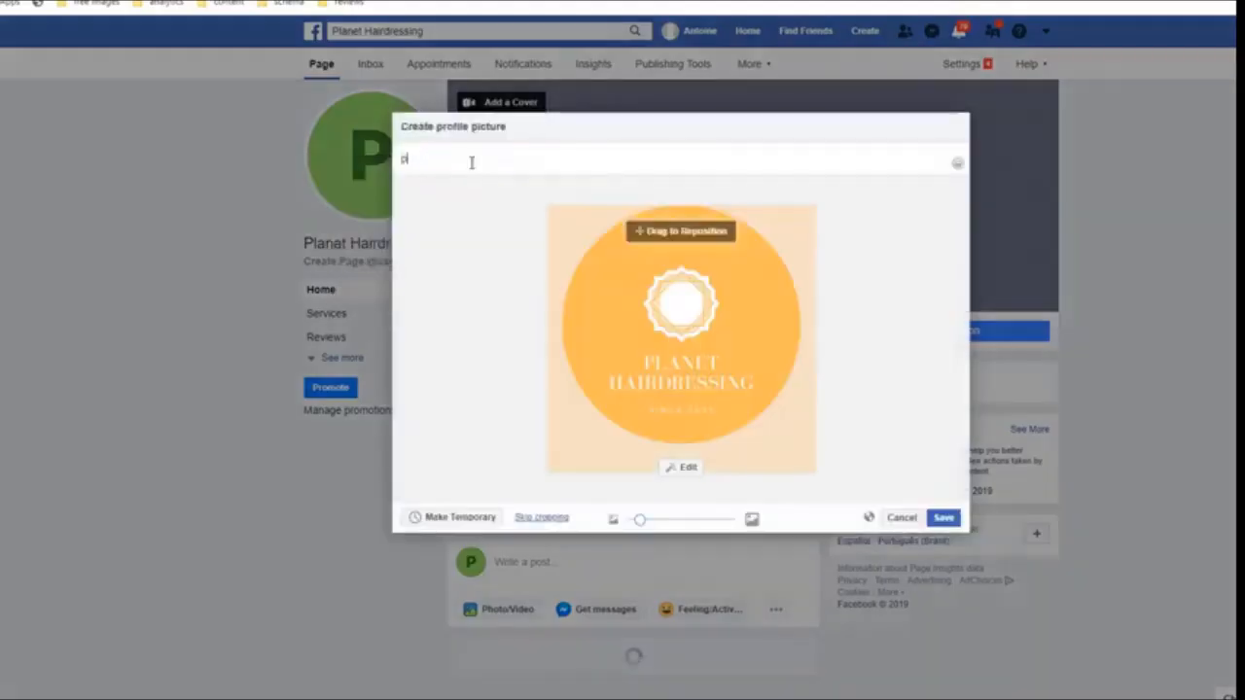
{"action": "type", "text": "lanet hairdressing logo"}
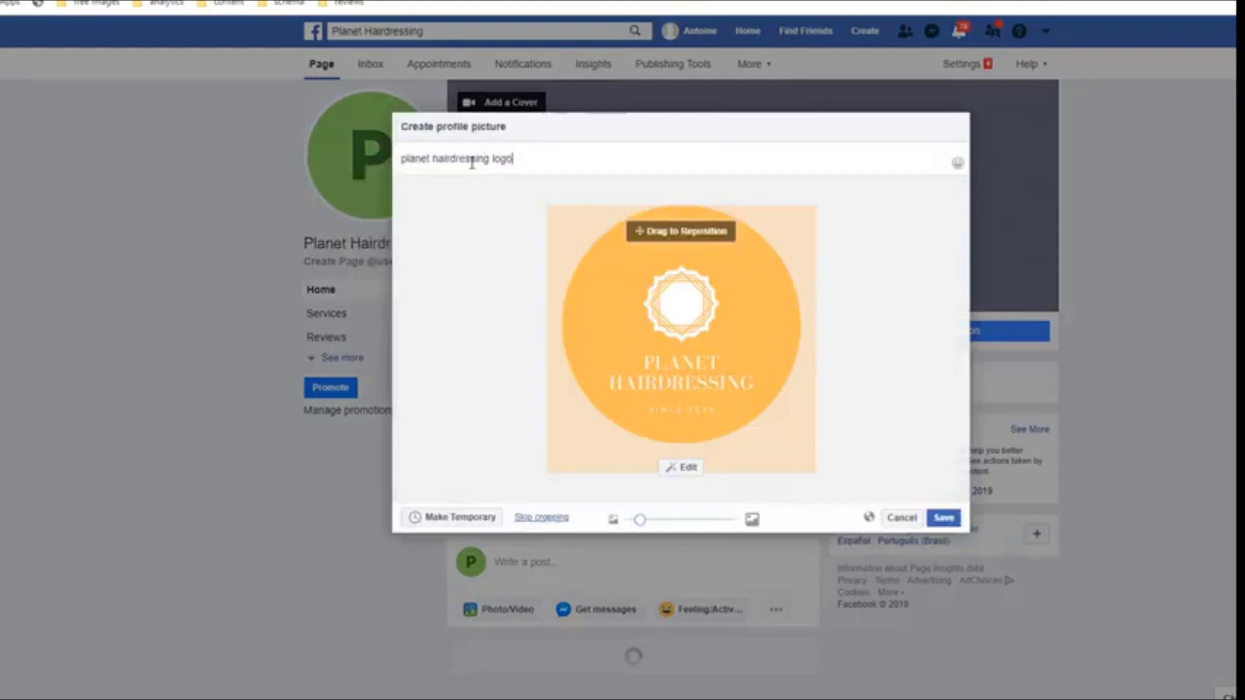
{"action": "left_click", "coordinate": [942, 517]}
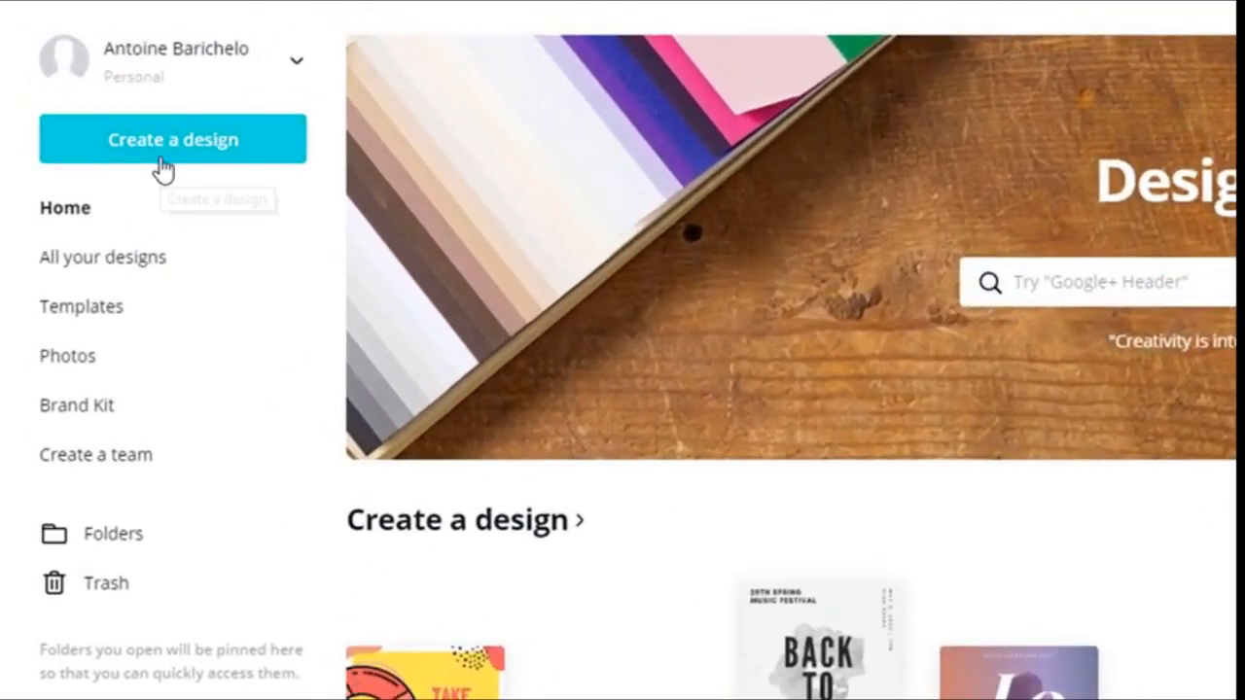
Search Canva's Facebook cover templates and apply the West Glide Salon template
{"action": "left_click", "coordinate": [98, 94]}
{"action": "type", "text": "facebook"}
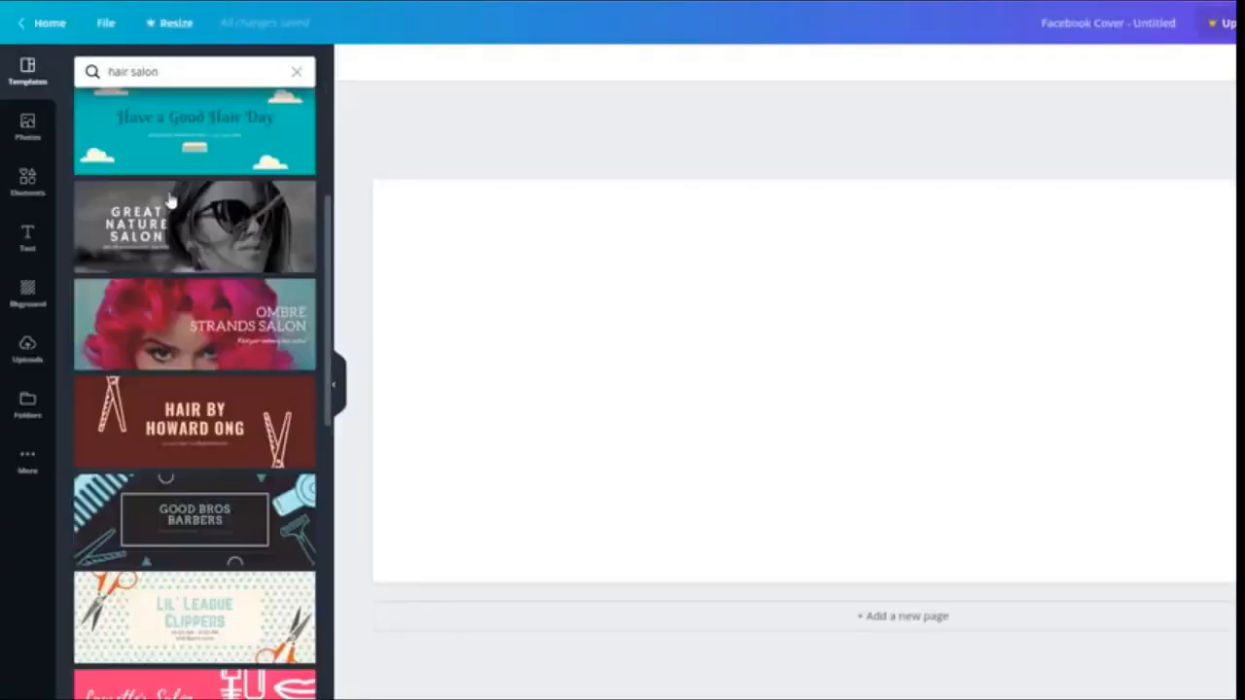
{"action": "scroll", "coordinate": [171, 199], "scroll_direction": "down", "scroll_amount": 3}
{"action": "scroll", "coordinate": [170, 199], "scroll_direction": "down", "scroll_amount": 12}
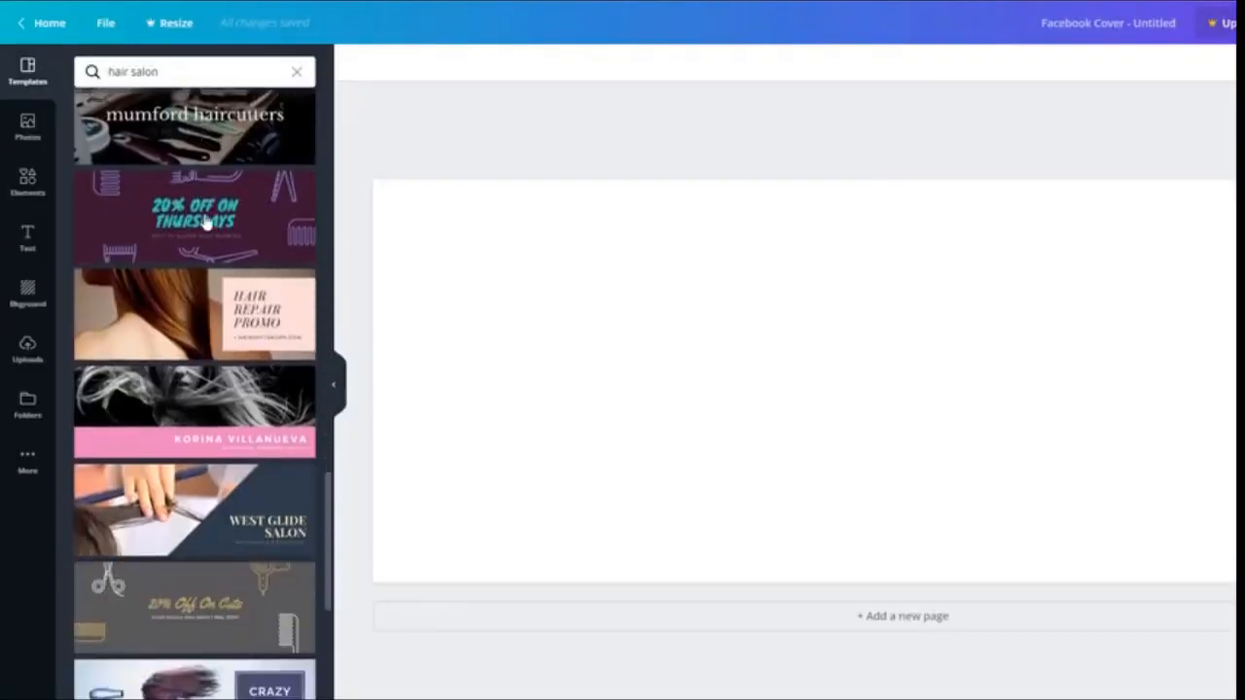
{"action": "left_click", "coordinate": [235, 414]}
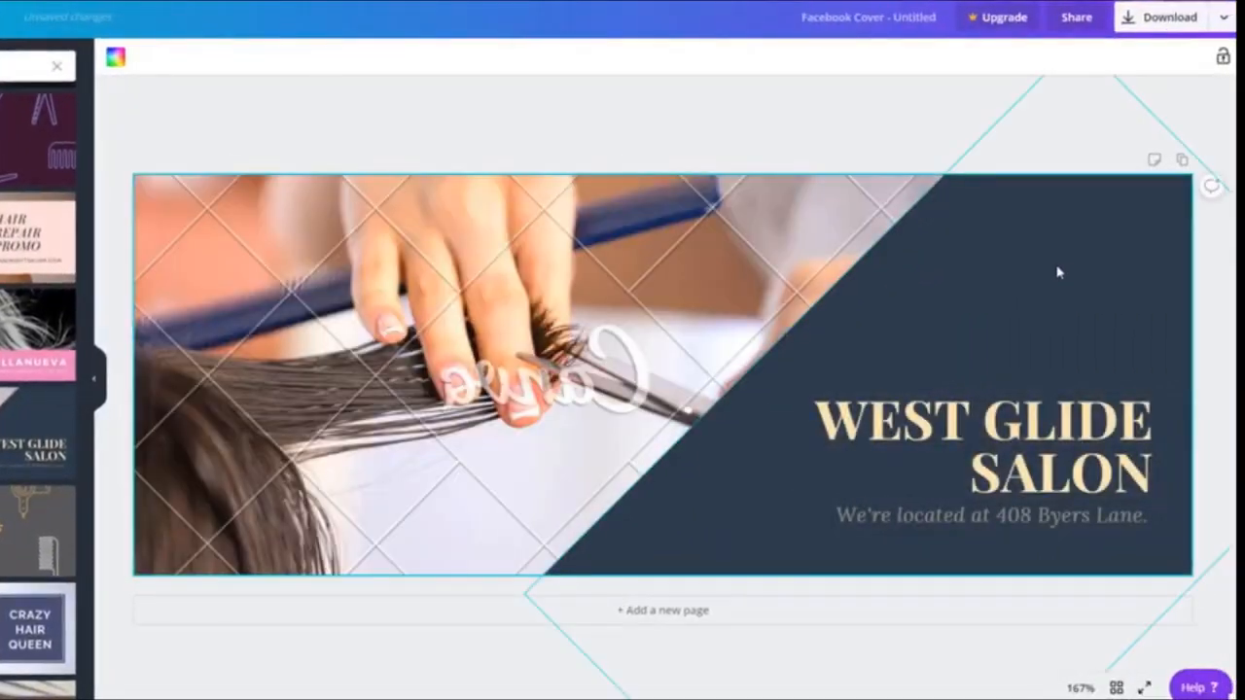
Recolour the background triangle orange, make the title white, and widen it for PLANET HAIRDRESSING
{"action": "left_click", "coordinate": [866, 269]}
{"action": "left_click", "coordinate": [115, 57]}
{"action": "left_click", "coordinate": [17, 270]}
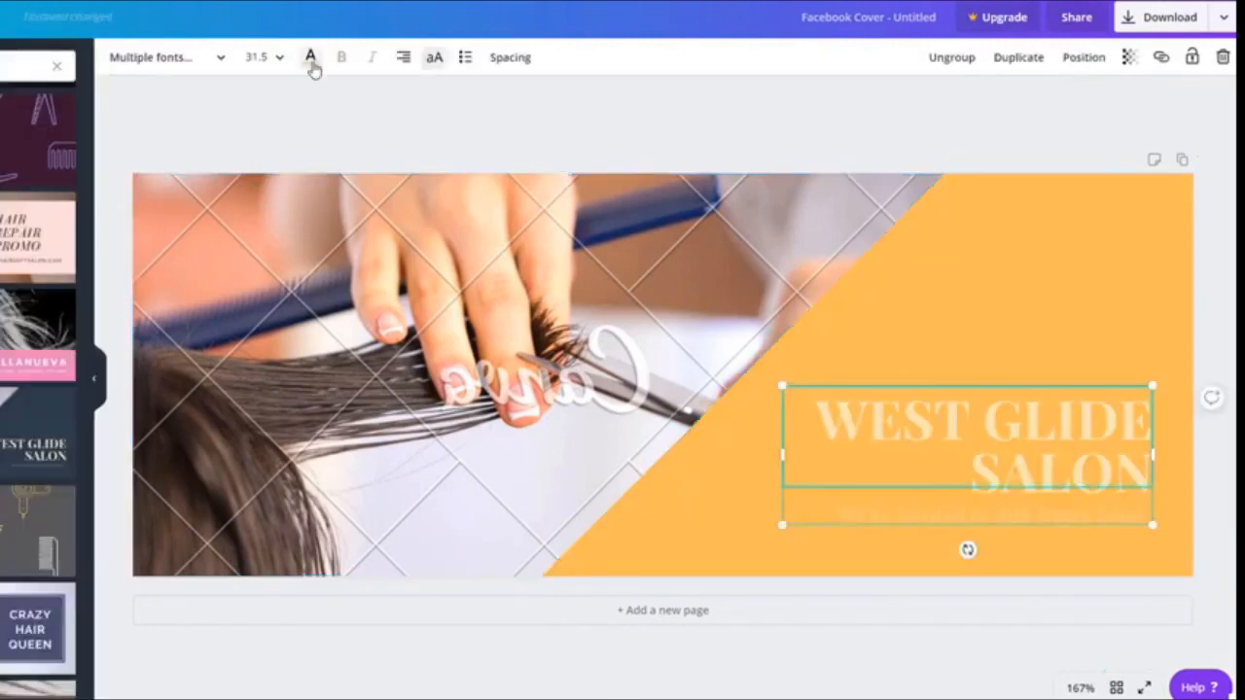
{"action": "left_click", "coordinate": [311, 58]}
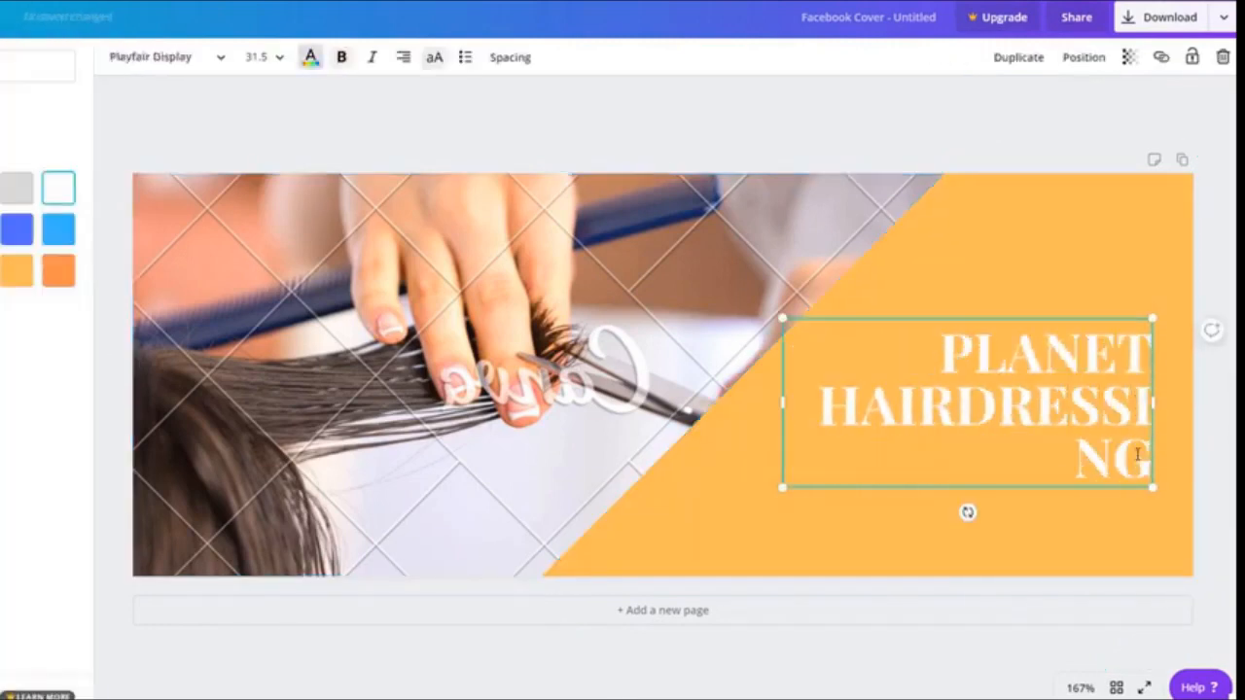
{"action": "left_click_drag", "start_coordinate": [783, 428], "coordinate": [728, 428]}
Replace the cover photo with a black-and-white windblown hair portrait from stock Photos
{"action": "left_click", "coordinate": [784, 548]}
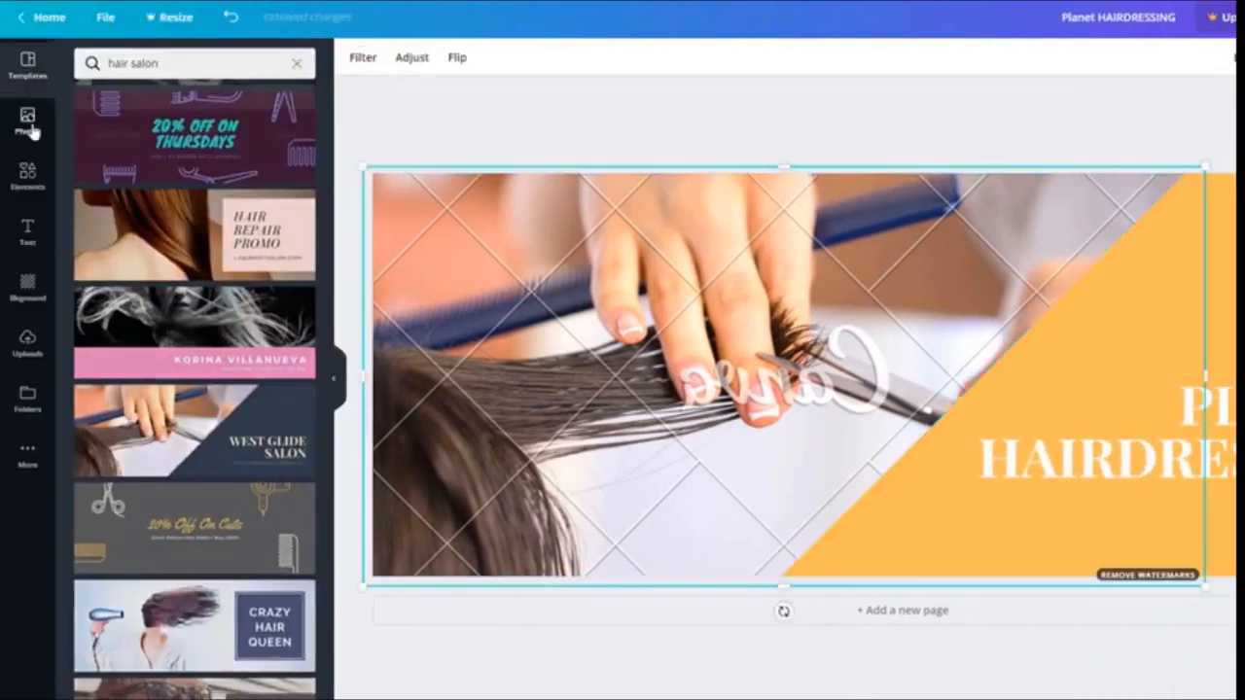
{"action": "left_click", "coordinate": [30, 128]}
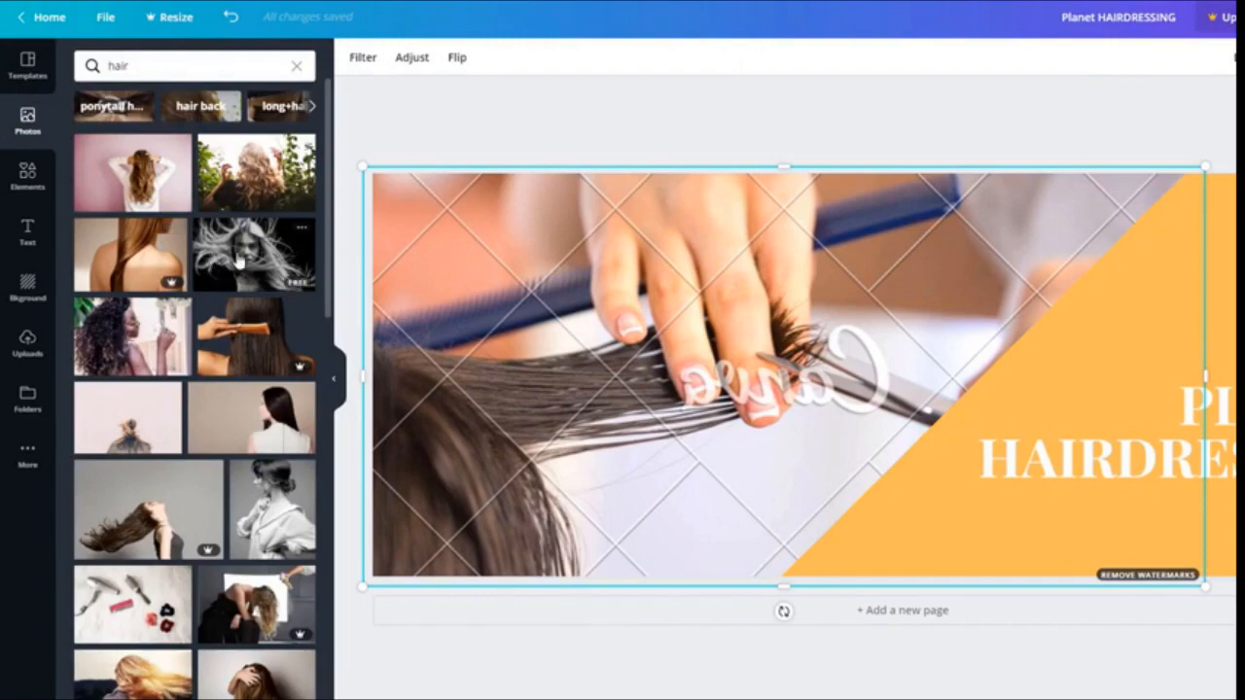
{"action": "left_click_drag", "start_coordinate": [466, 281], "coordinate": [548, 286]}
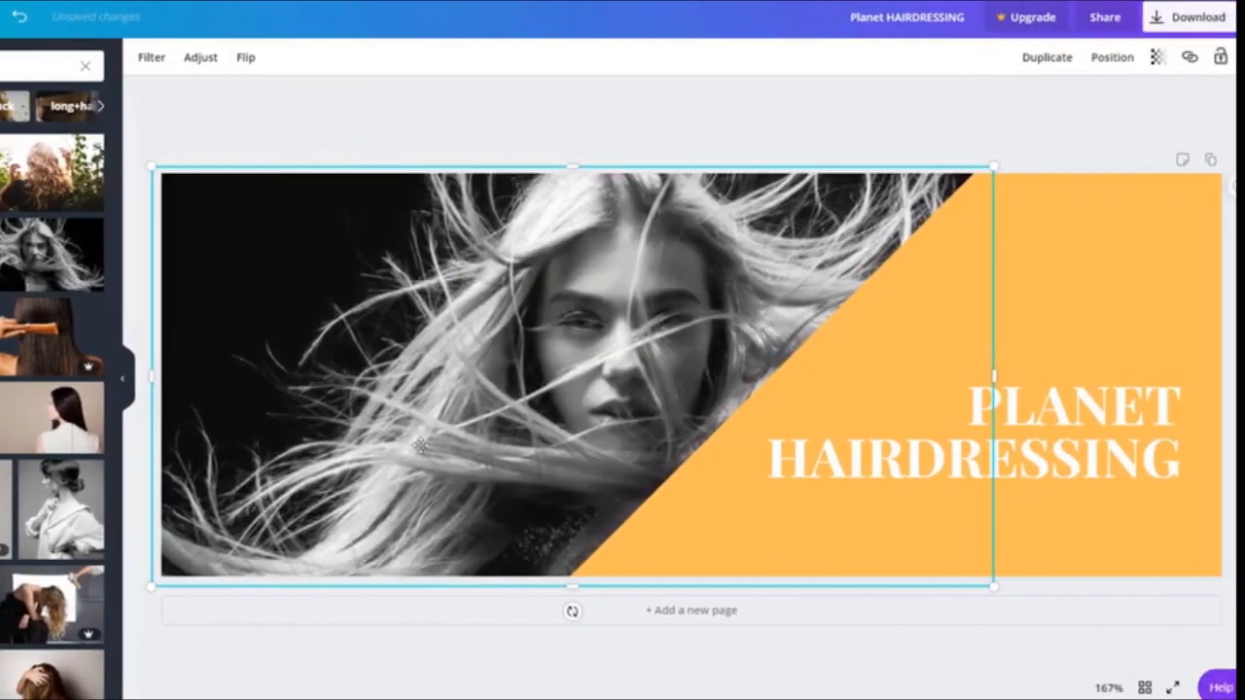
{"action": "left_click", "coordinate": [560, 134]}
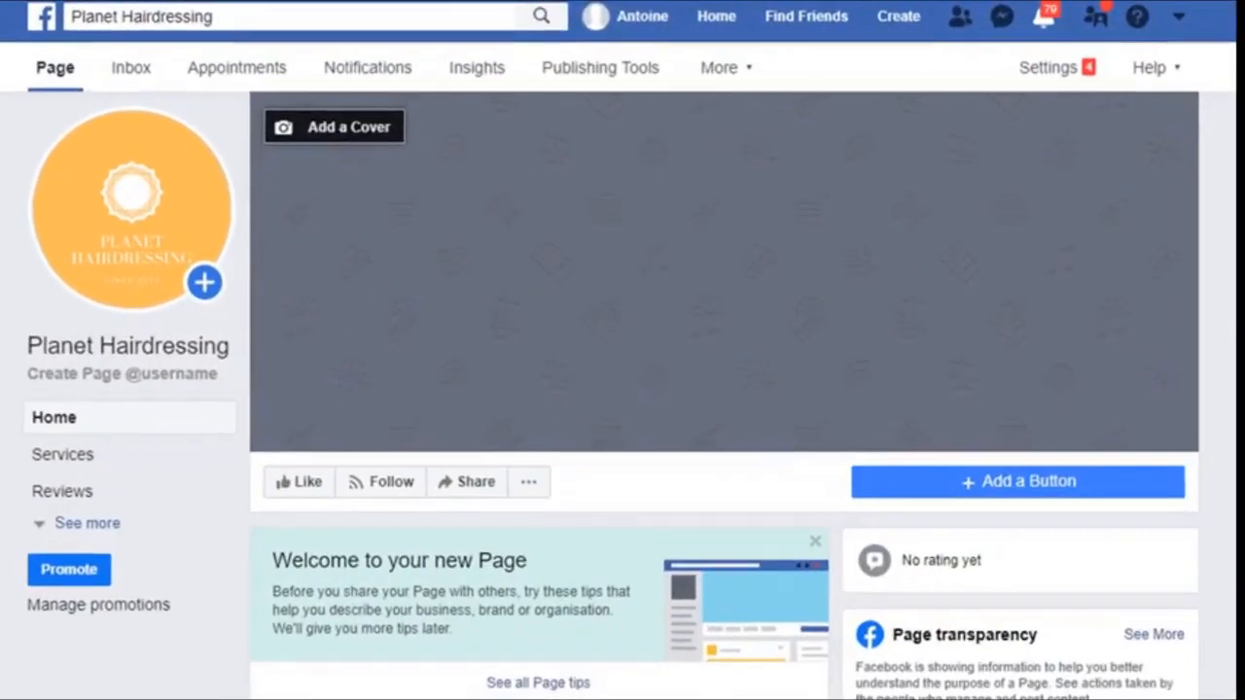
Upload 'Planet HAIRDRESSING (1)' as the page cover photo, save it, and view it in the photo viewer
{"action": "left_click", "coordinate": [362, 131]}
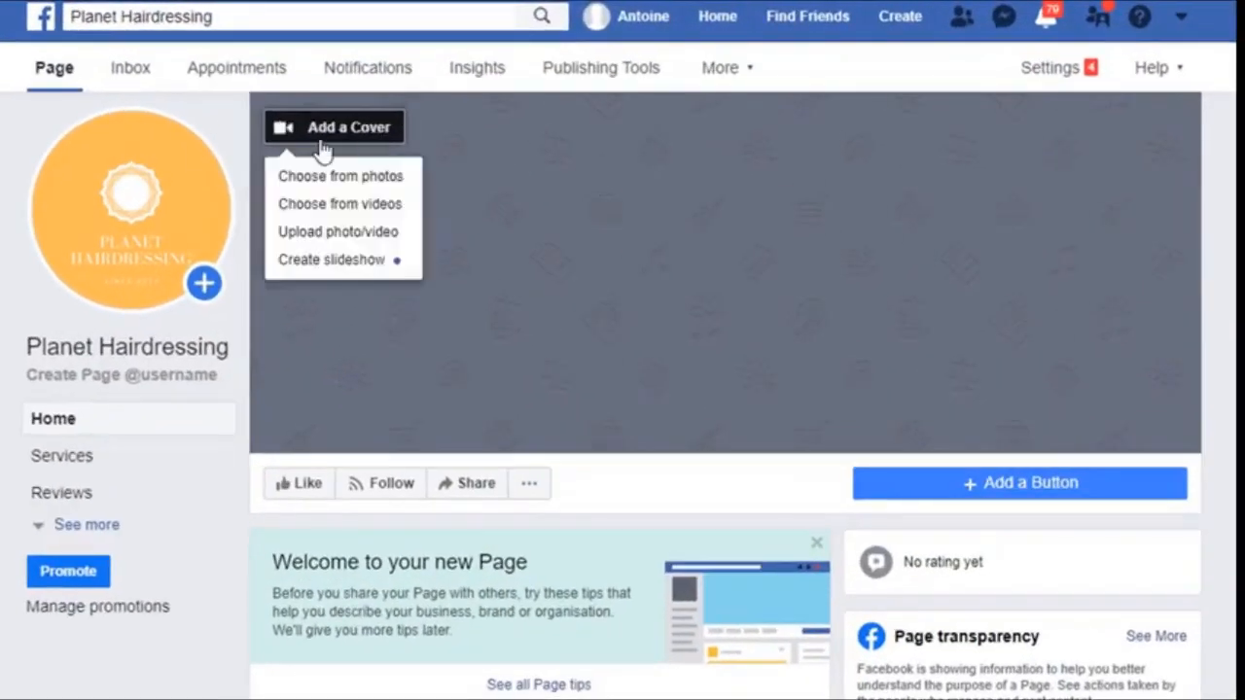
{"action": "left_click", "coordinate": [355, 235]}
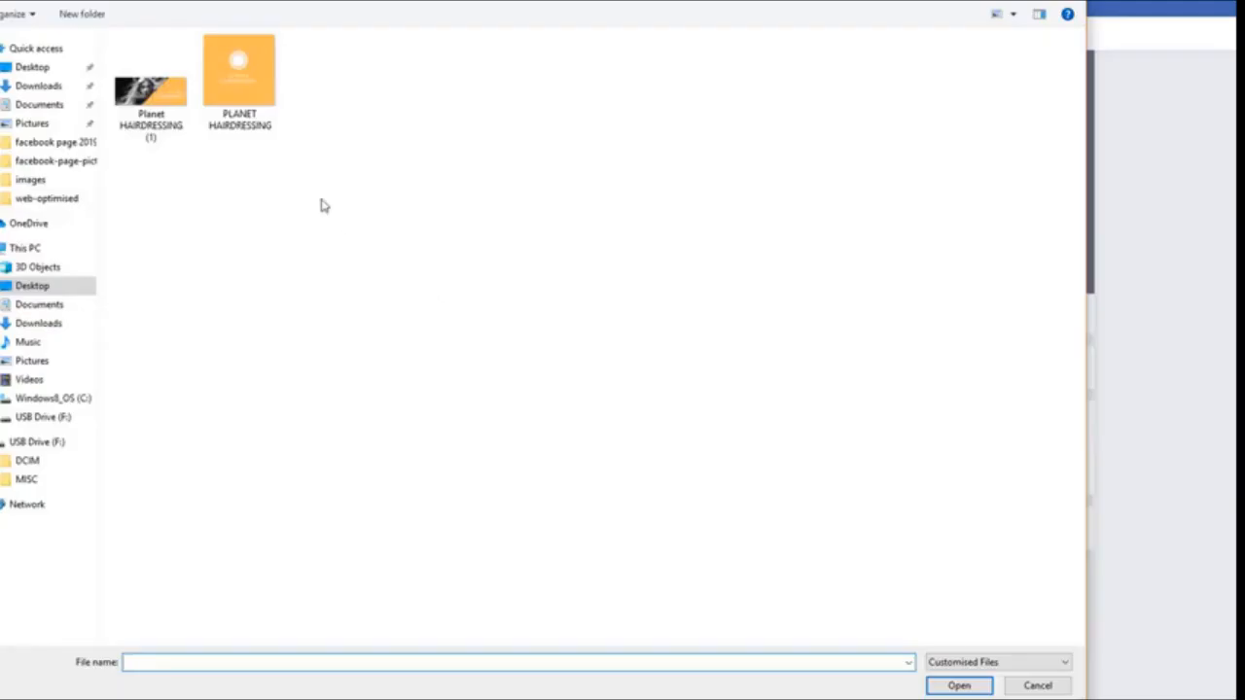
{"action": "left_click", "coordinate": [151, 97]}
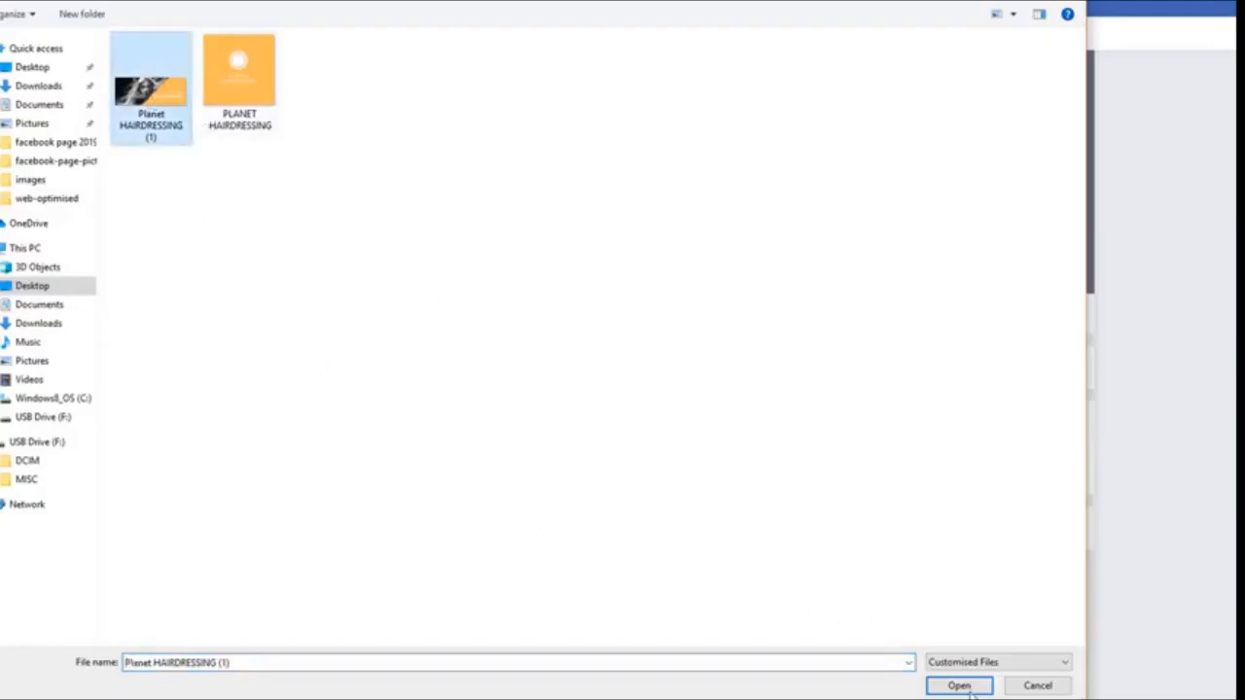
{"action": "left_click", "coordinate": [965, 689]}
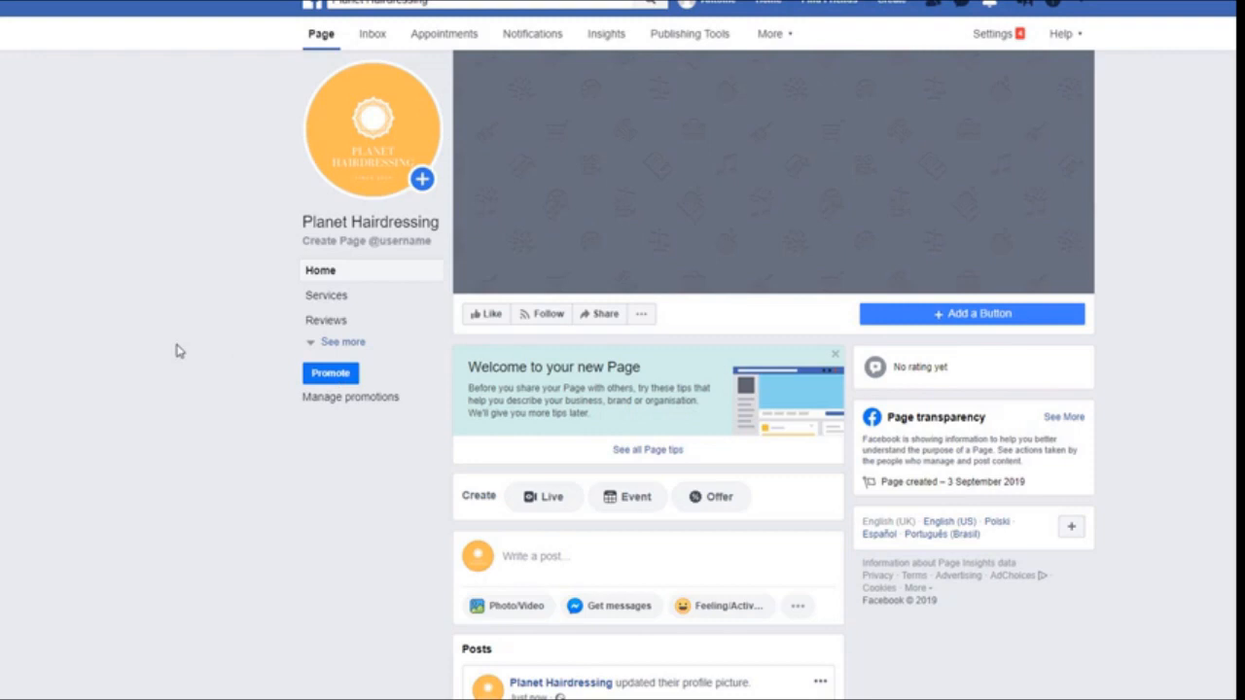
{"action": "left_click", "coordinate": [1018, 275]}
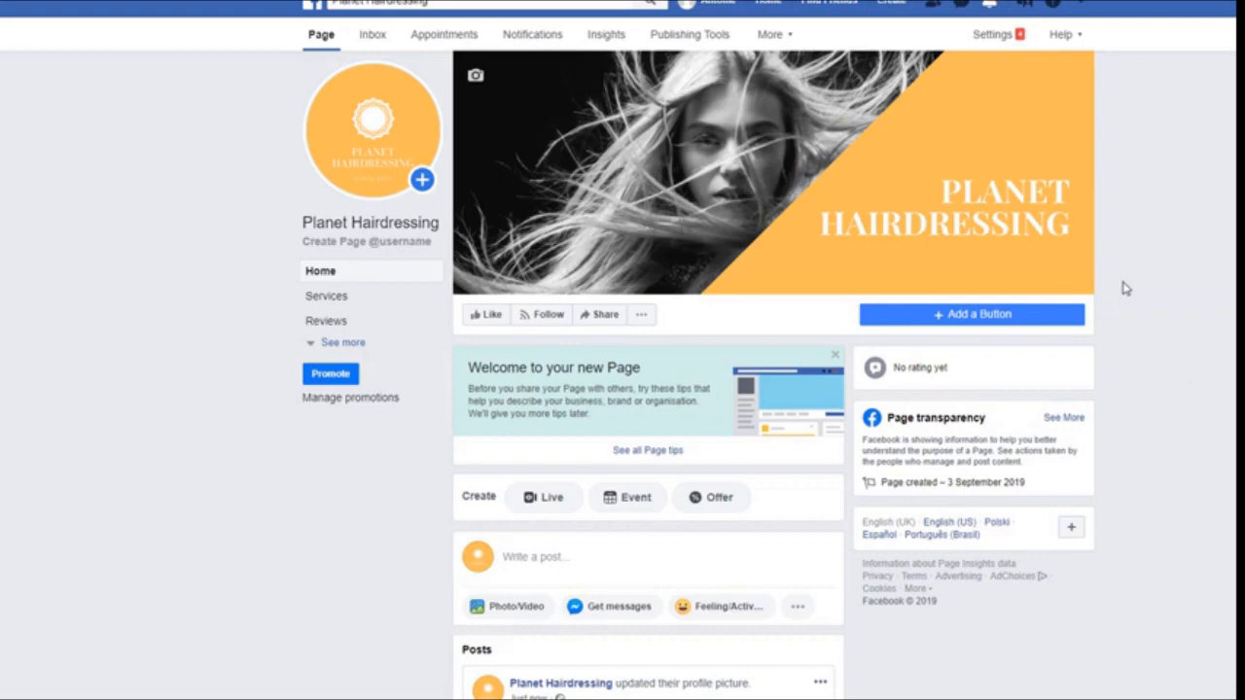
{"action": "left_click", "coordinate": [775, 175]}
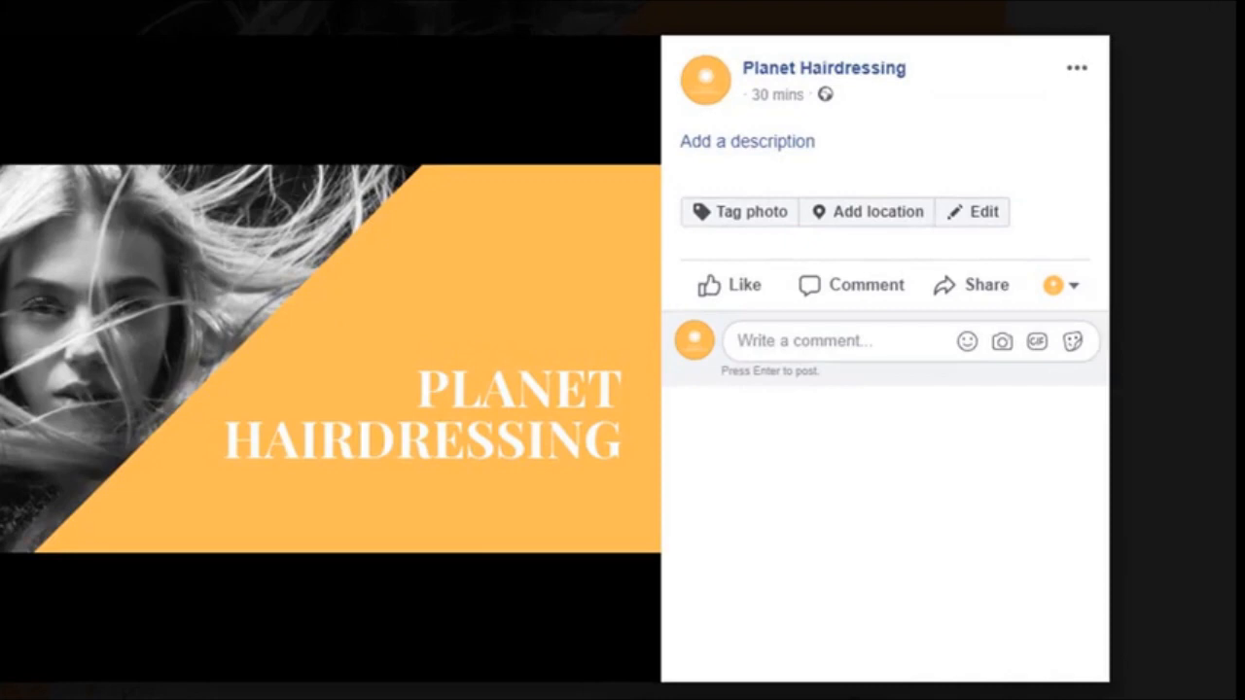
{"action": "left_click", "coordinate": [763, 141]}
{"action": "type", "text": "enter a"}
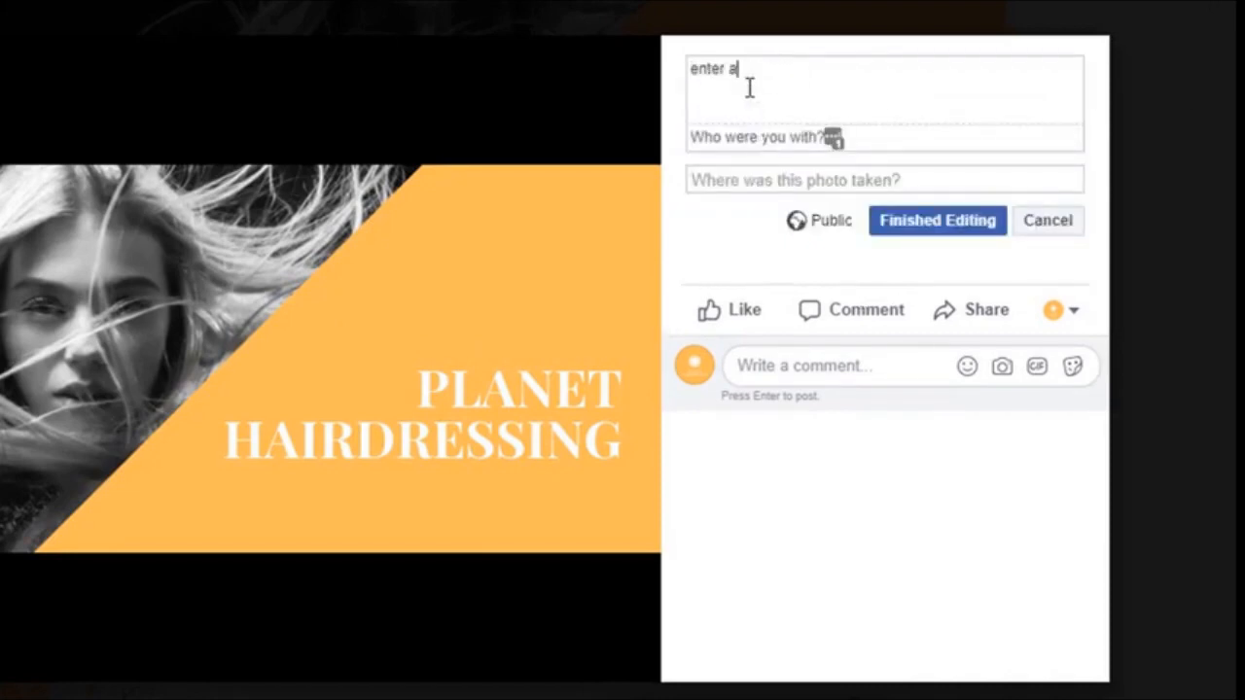
{"action": "type", "text": " description here"}
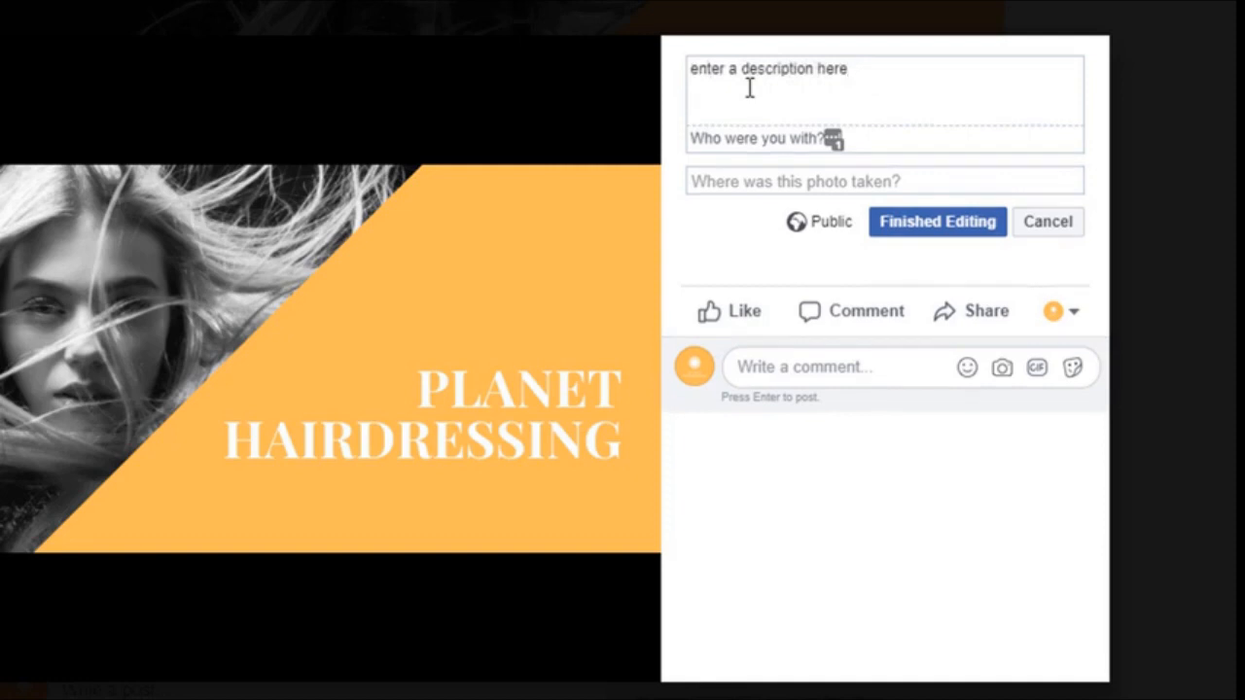
{"action": "key", "text": "Return"}
{"action": "key", "text": "Return"}
{"action": "type", "text": "https://www.planethairdressing.co.uk"}
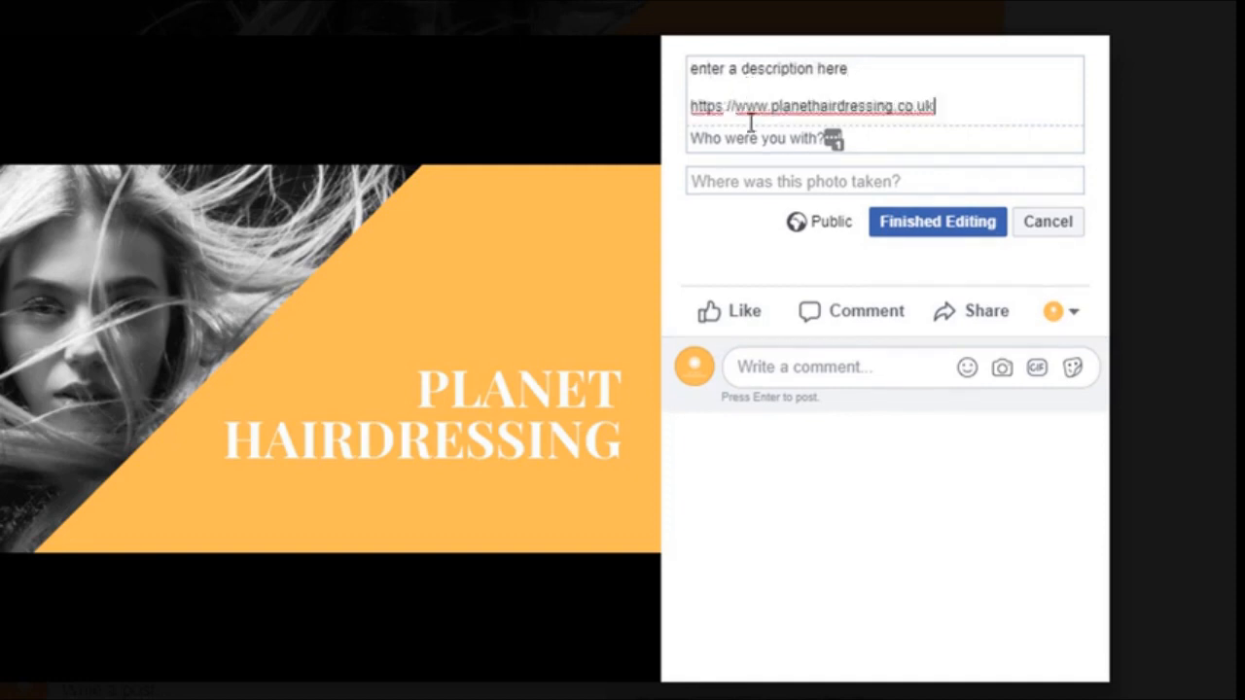
{"action": "left_click", "coordinate": [736, 181]}
{"action": "type", "text": "London"}
{"action": "left_click", "coordinate": [792, 223]}
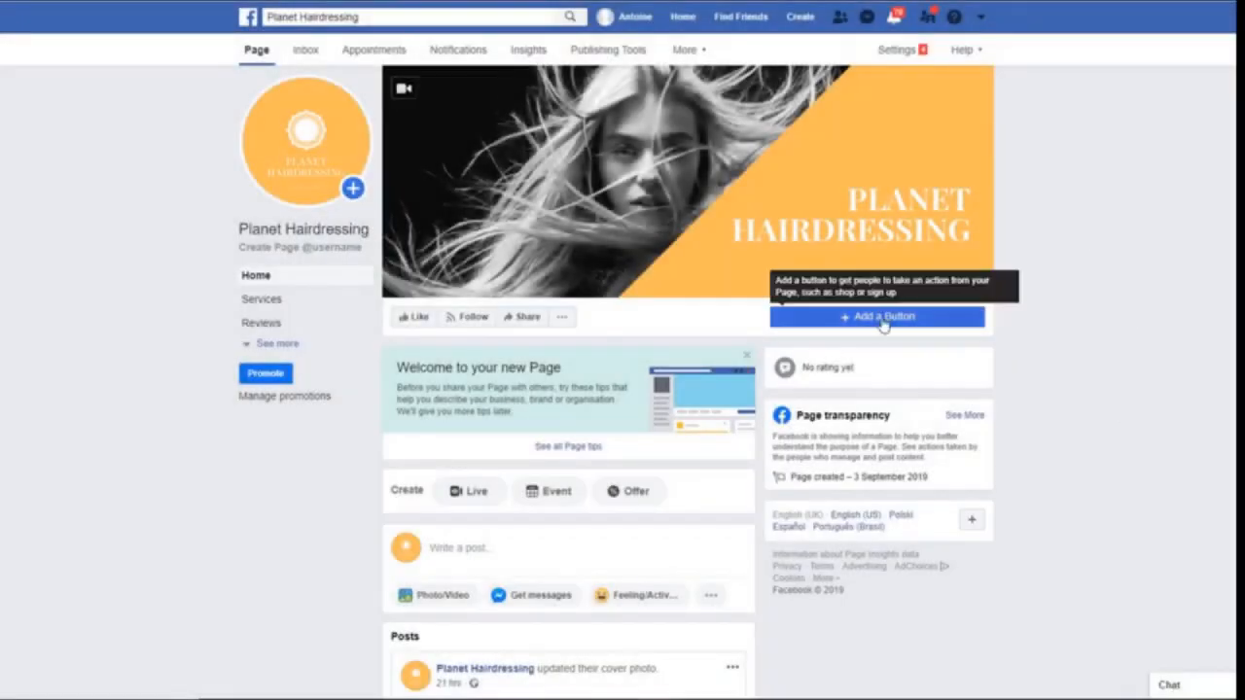
Browse the action button categories and pick Call Now under the contact options
{"action": "left_click", "coordinate": [846, 318]}
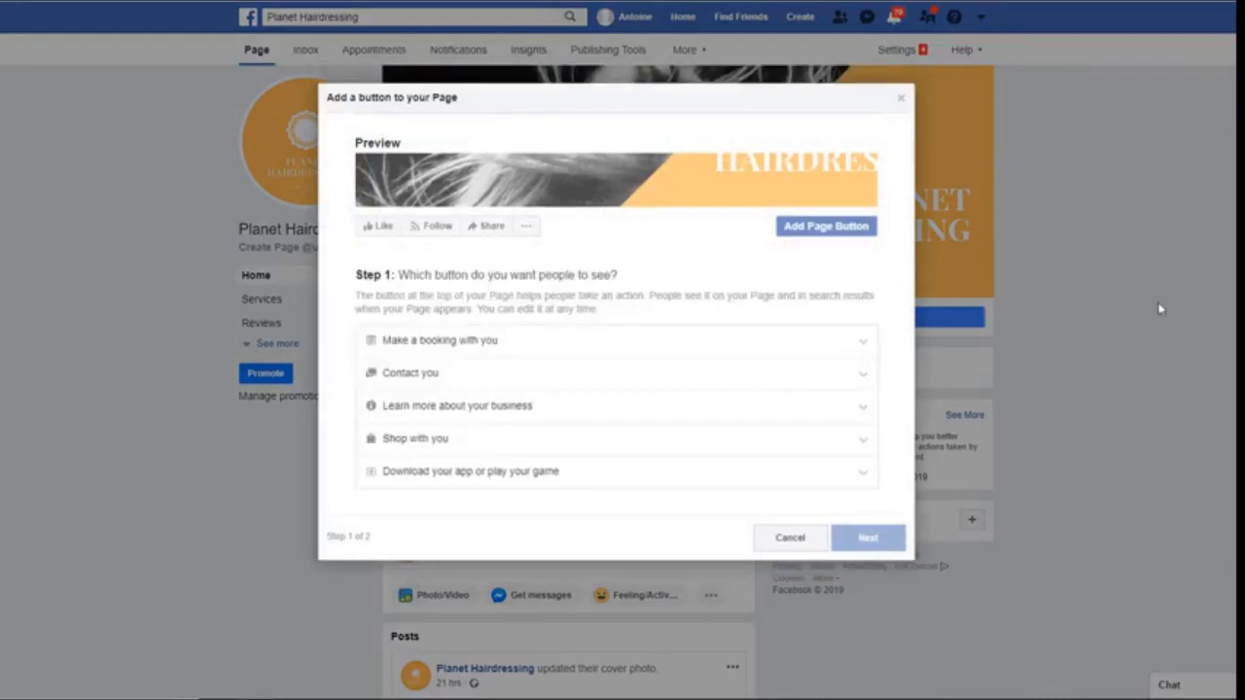
{"action": "left_click", "coordinate": [416, 340]}
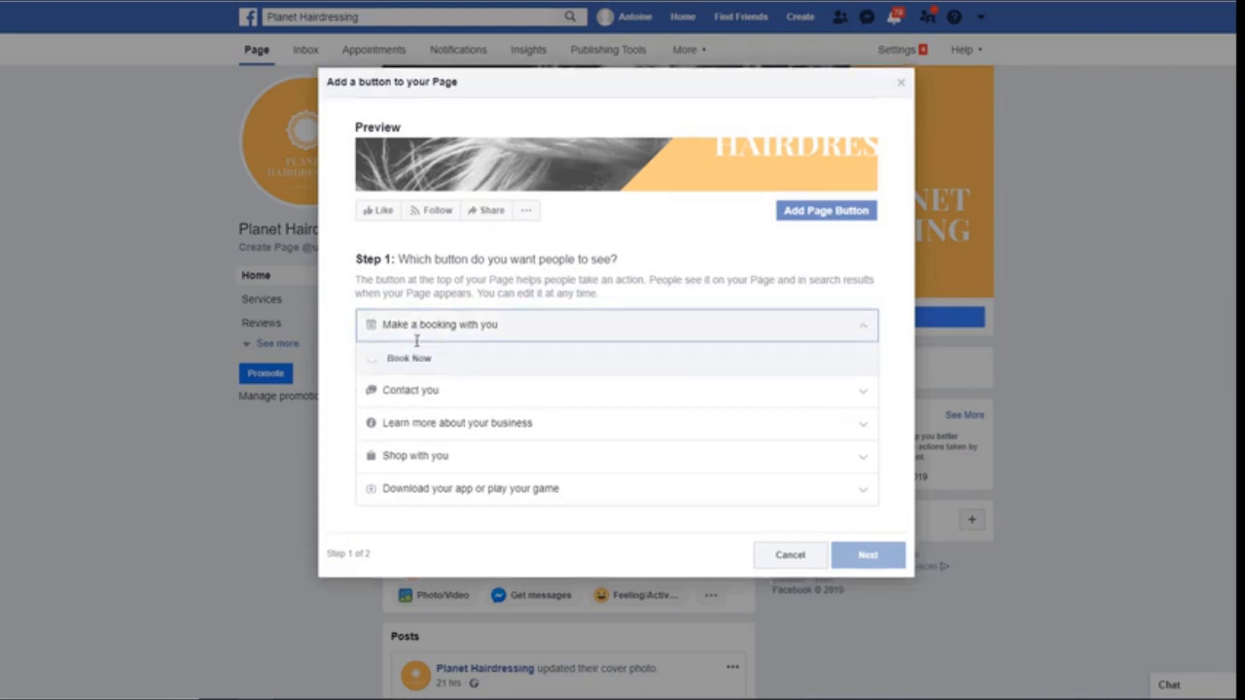
{"action": "left_click", "coordinate": [414, 390]}
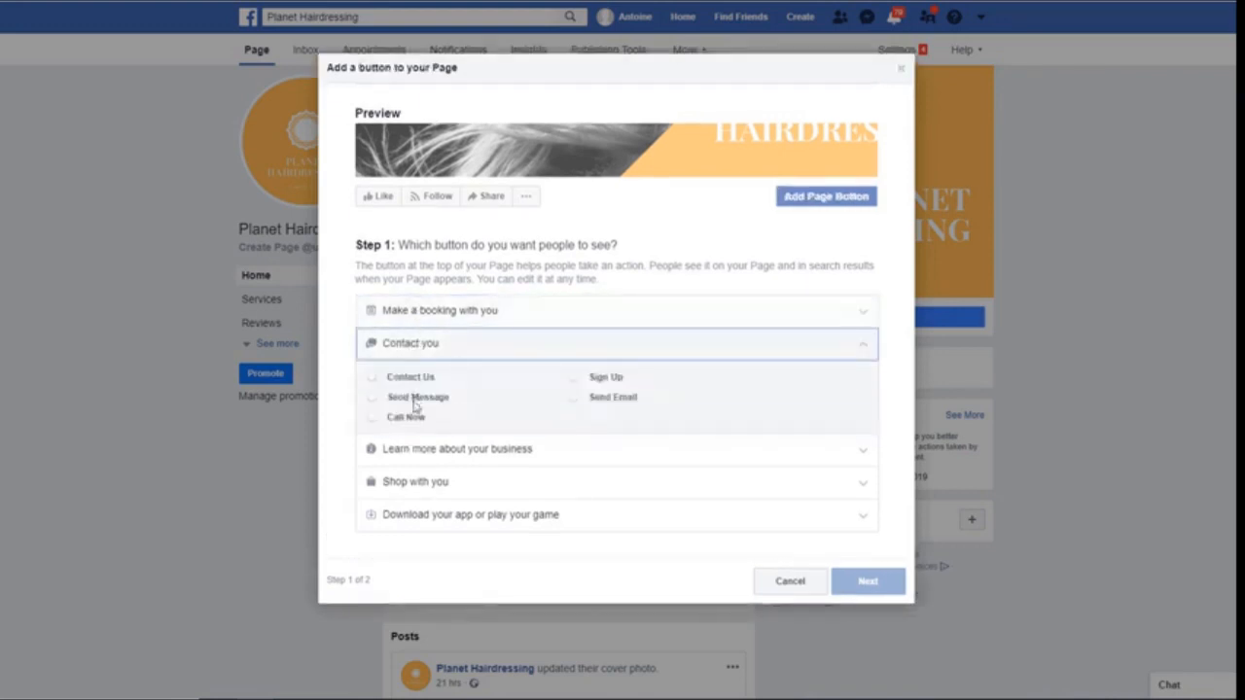
{"action": "left_click", "coordinate": [421, 454]}
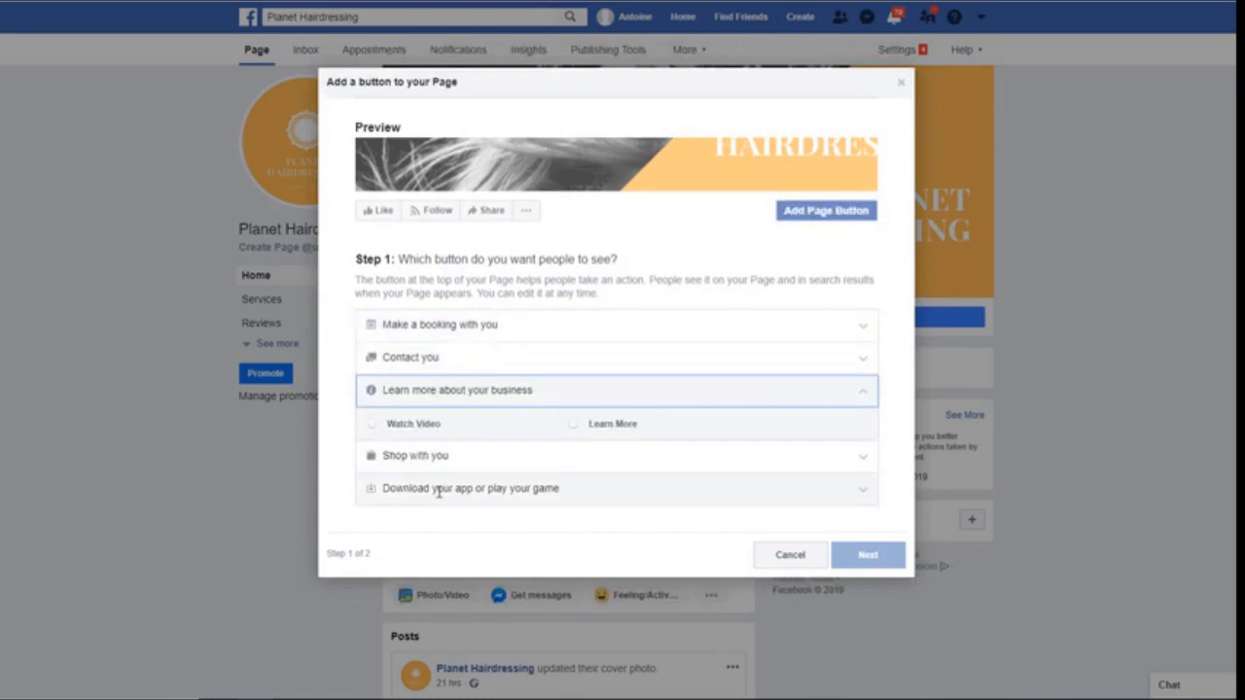
{"action": "left_click", "coordinate": [438, 490]}
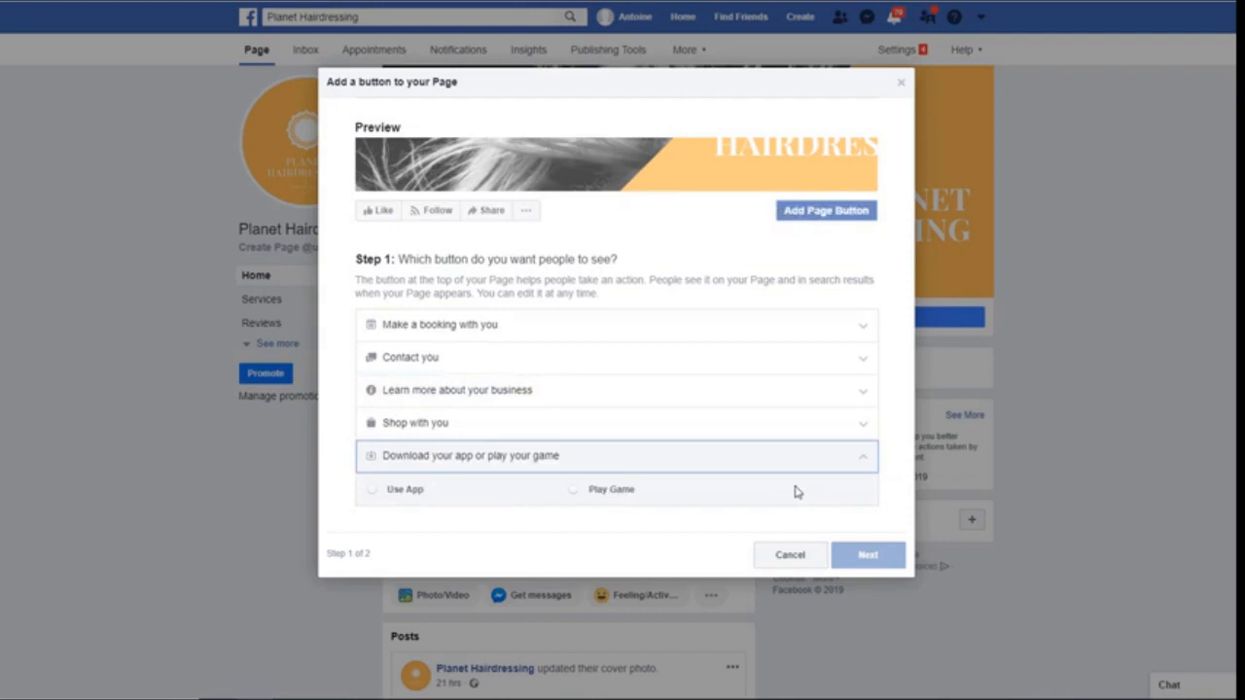
{"action": "left_click", "coordinate": [418, 357]}
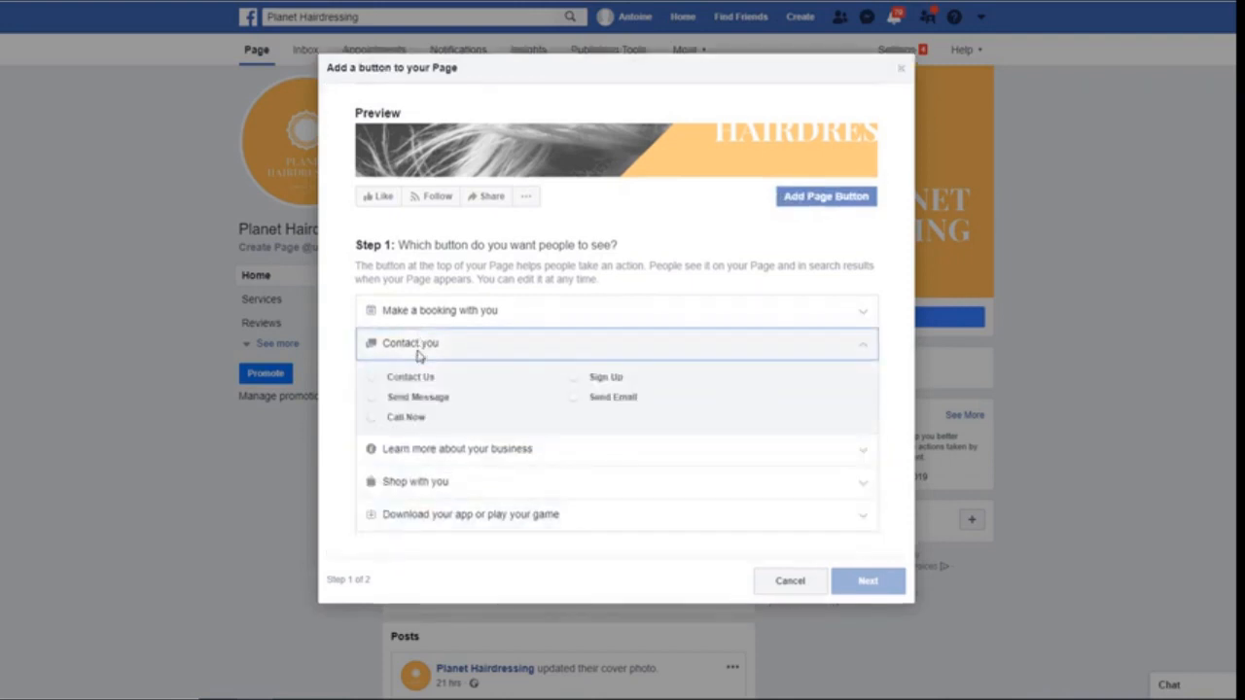
{"action": "left_click", "coordinate": [372, 418]}
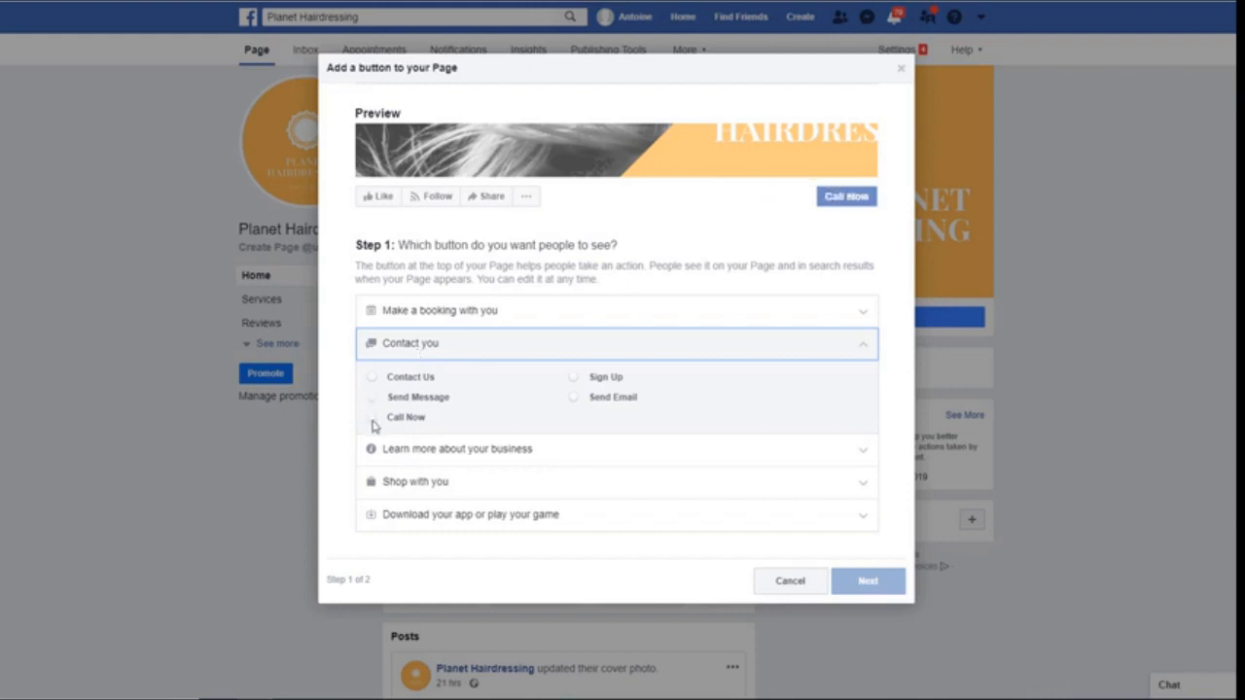
Link the Call Now button to the salon's phone number, save it, and finish
{"action": "left_click", "coordinate": [869, 580]}
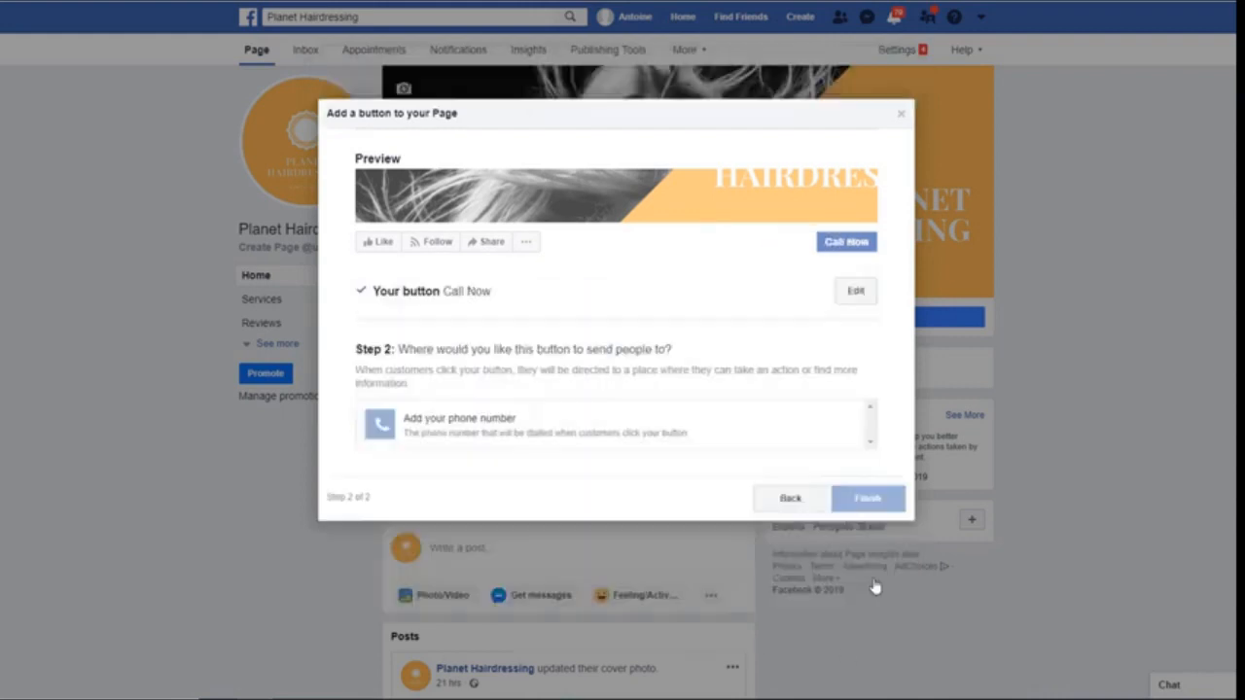
{"action": "left_click", "coordinate": [479, 417]}
{"action": "left_click", "coordinate": [519, 218]}
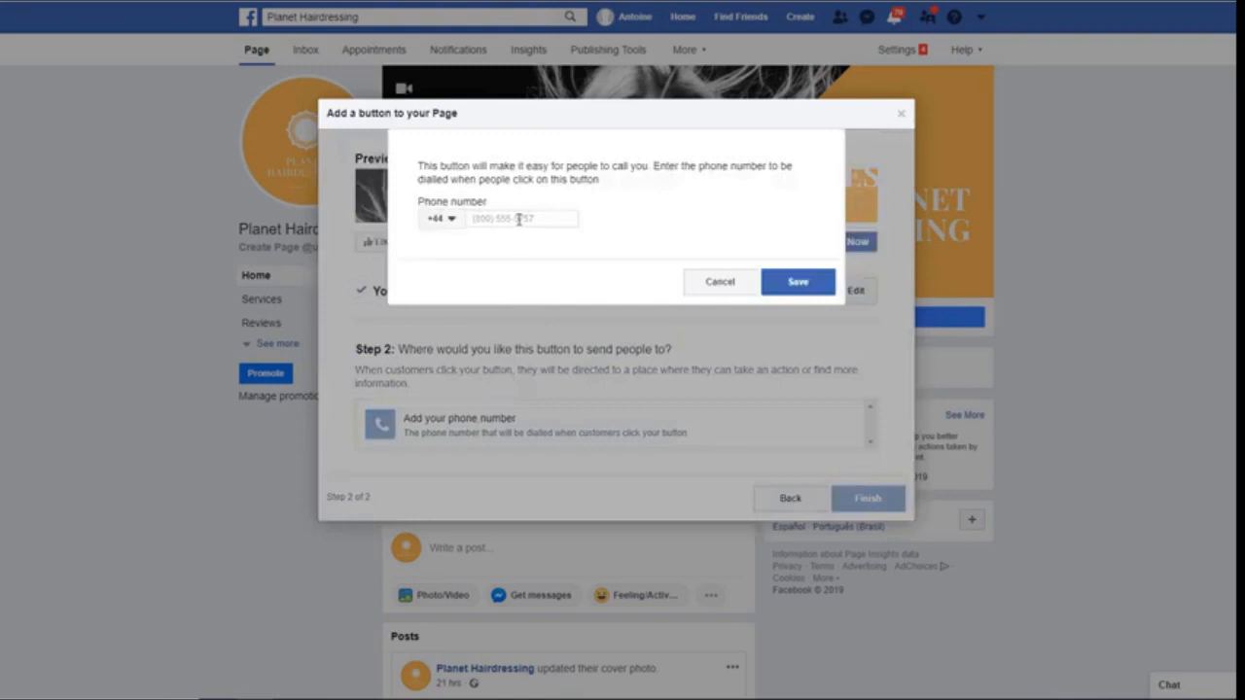
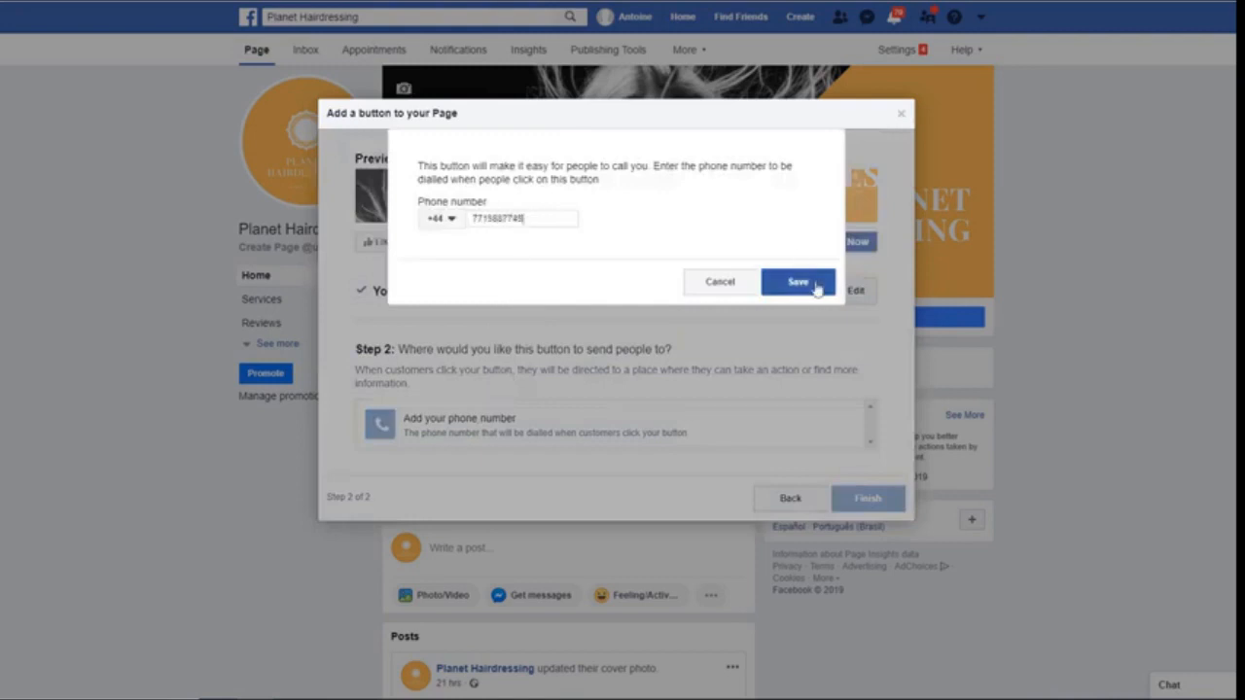
{"action": "left_click", "coordinate": [812, 283]}
{"action": "left_click", "coordinate": [861, 445]}
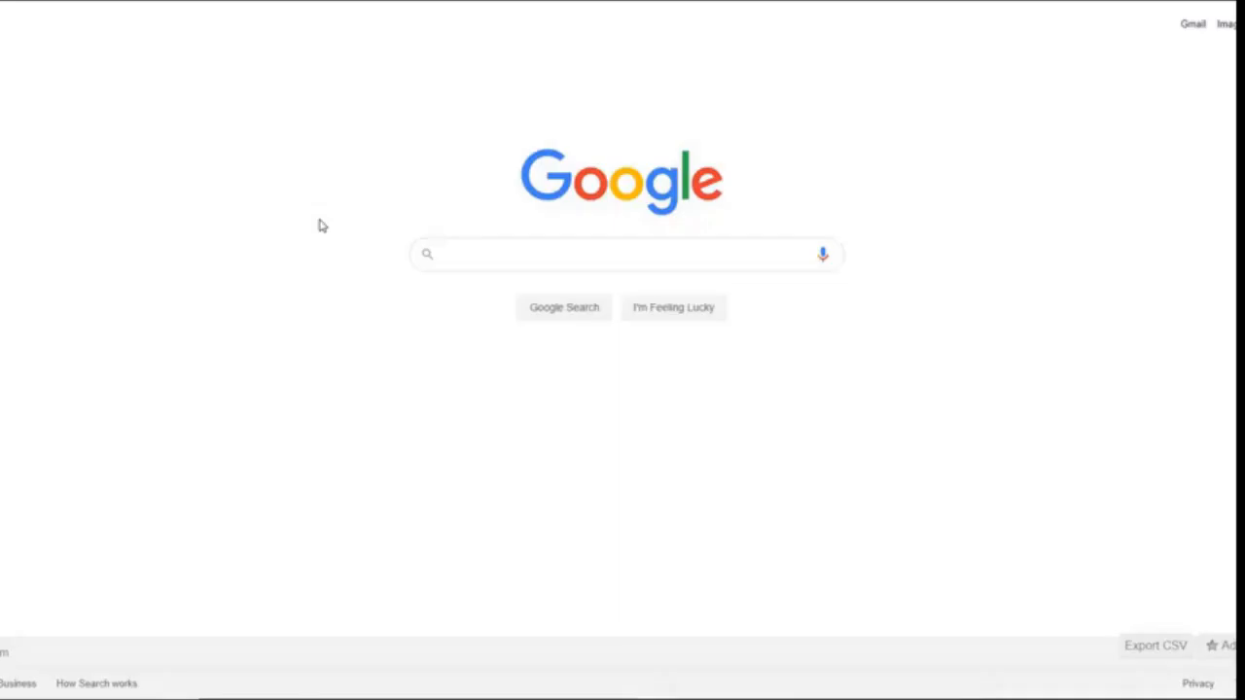
Search Google for 'lucky nail and beauty'
{"action": "type", "text": "lucky nail and "}
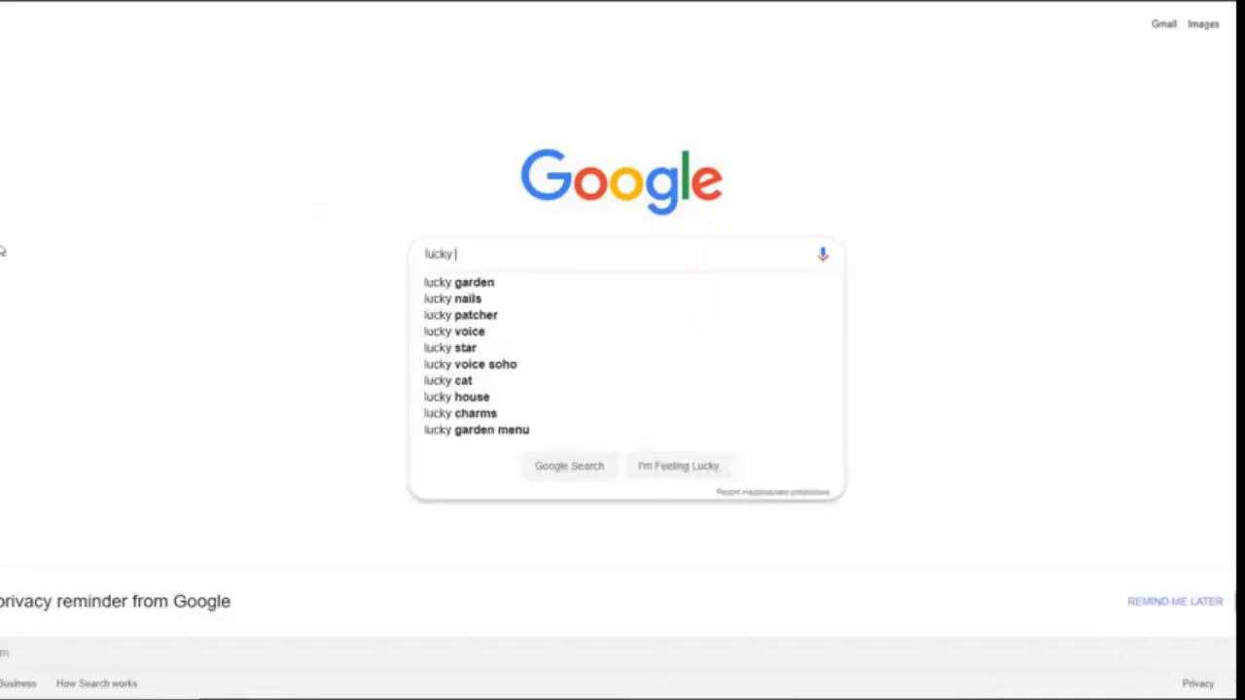
{"action": "type", "text": "beauty"}
{"action": "key", "text": "Return"}
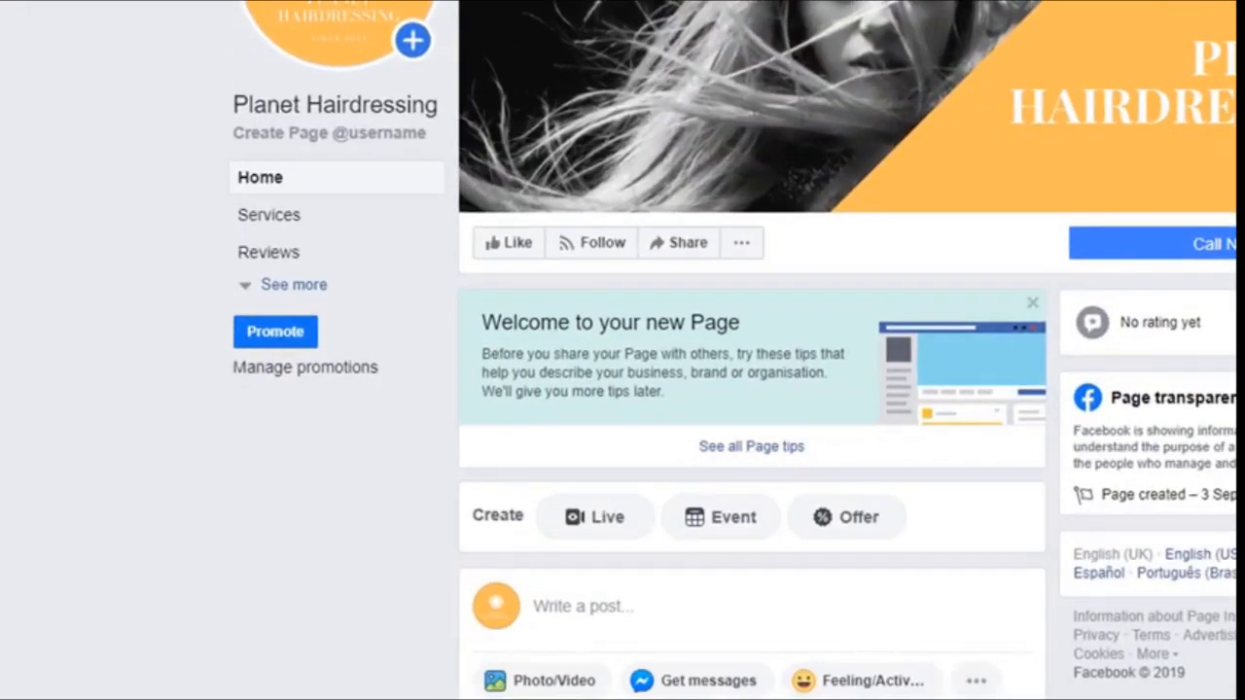
{"action": "left_click", "coordinate": [310, 285]}
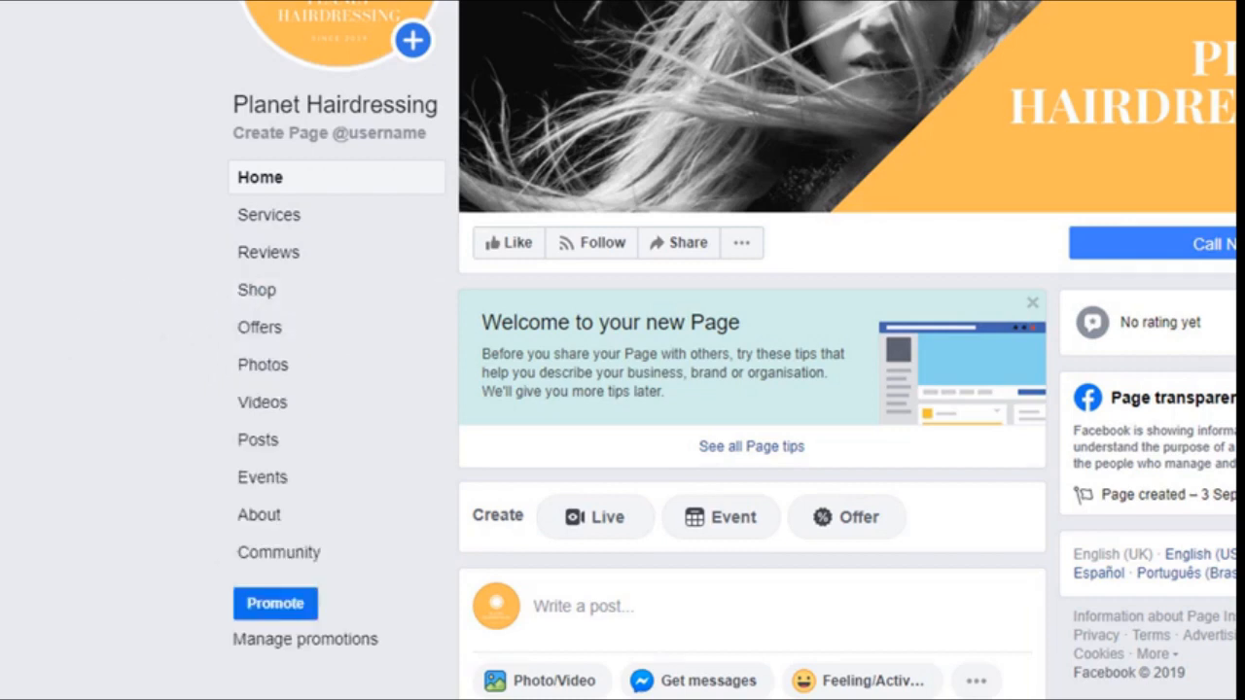
{"action": "left_click", "coordinate": [255, 519]}
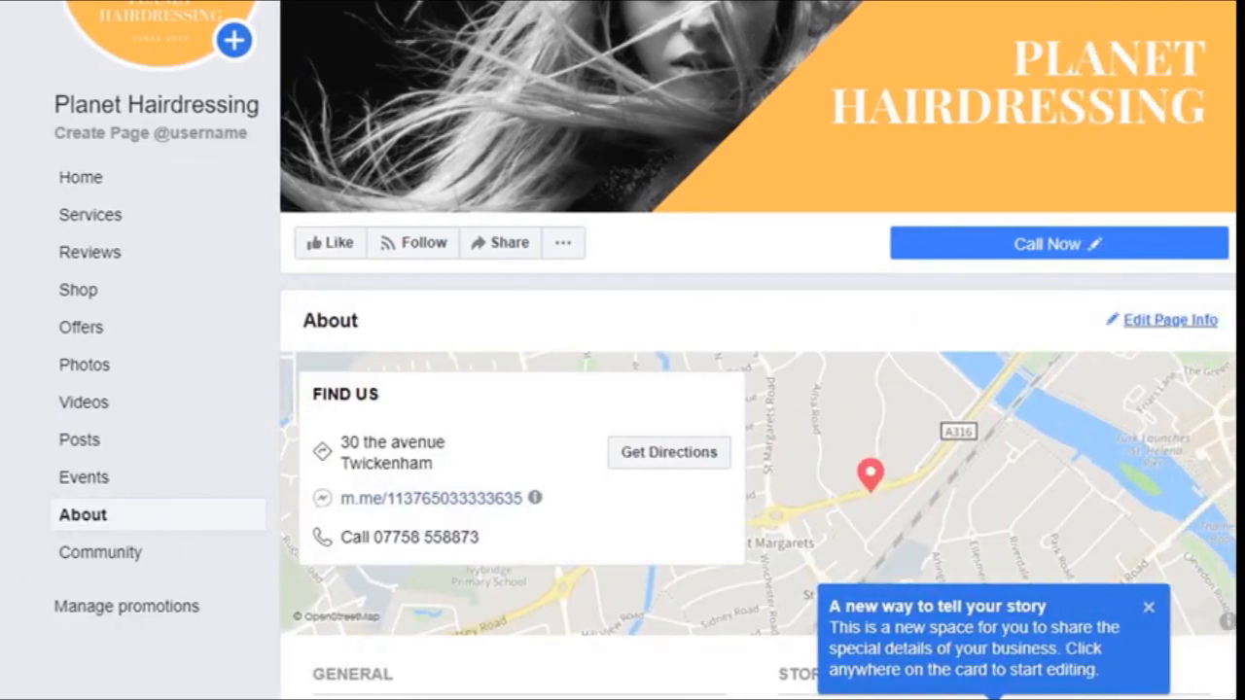
{"action": "left_click", "coordinate": [1165, 323]}
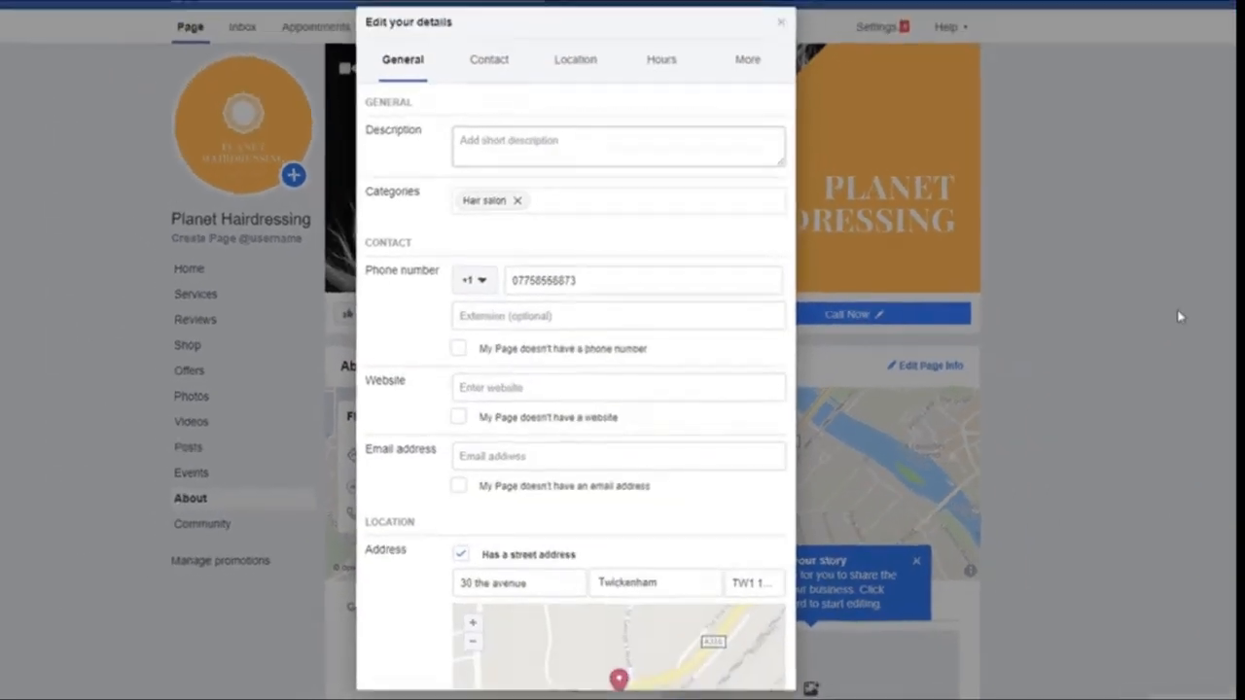
{"action": "left_click", "coordinate": [516, 153]}
{"action": "type", "text": "enter a short des"}
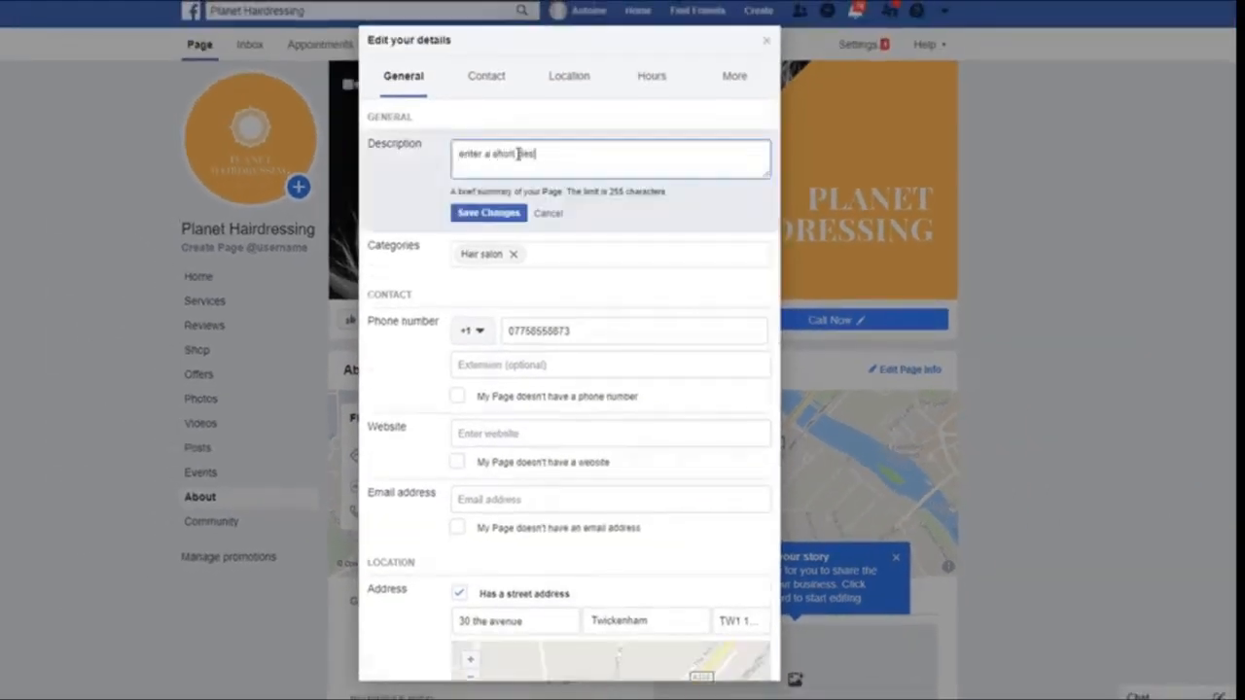
{"action": "type", "text": "cription here"}
{"action": "left_click", "coordinate": [496, 434]}
{"action": "type", "text": "https://"}
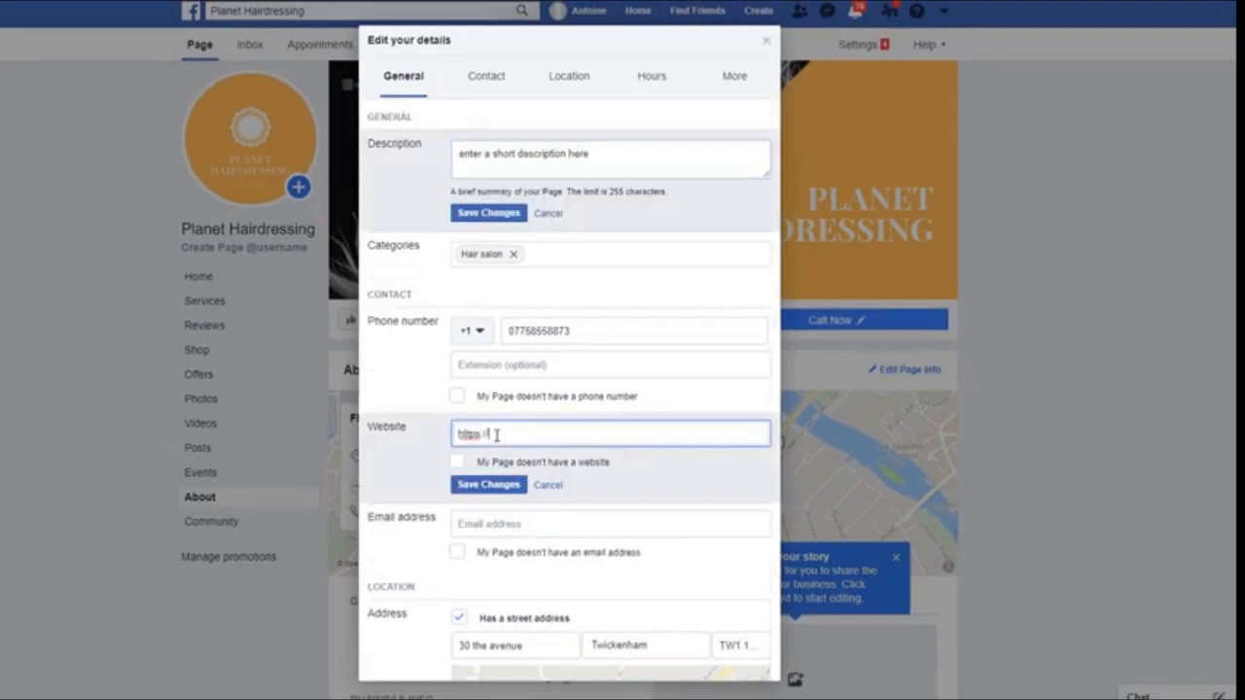
{"action": "type", "text": "planethairdressing.com"}
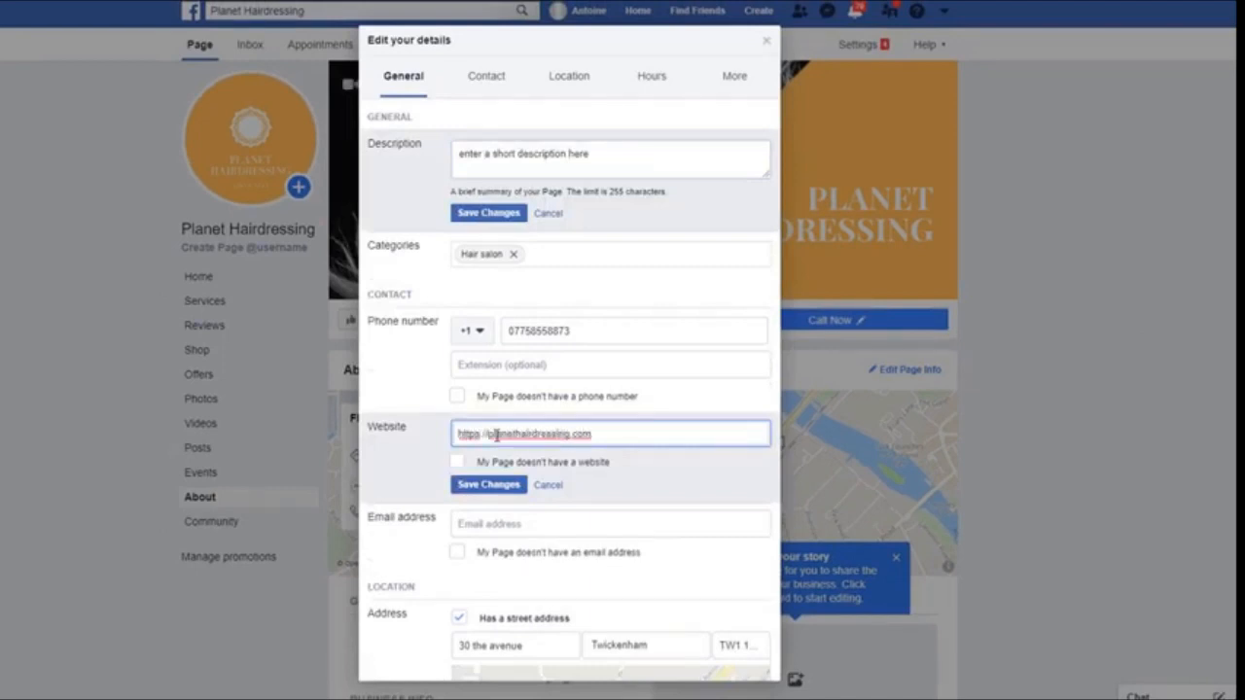
Set Monday to Thursday opening hours to 09:00–17:00
{"action": "scroll", "coordinate": [496, 437], "scroll_direction": "down", "scroll_amount": 8}
{"action": "left_click", "coordinate": [589, 383]}
{"action": "left_click", "coordinate": [597, 417]}
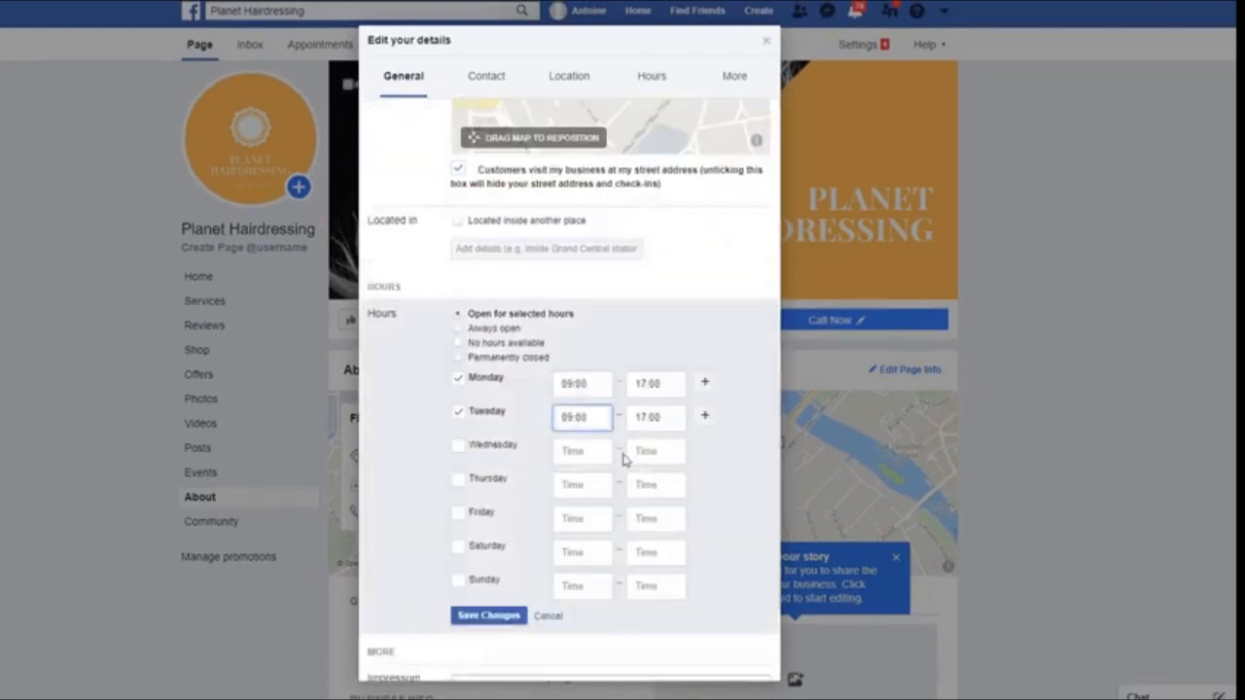
{"action": "left_click", "coordinate": [601, 451]}
{"action": "left_click", "coordinate": [603, 485]}
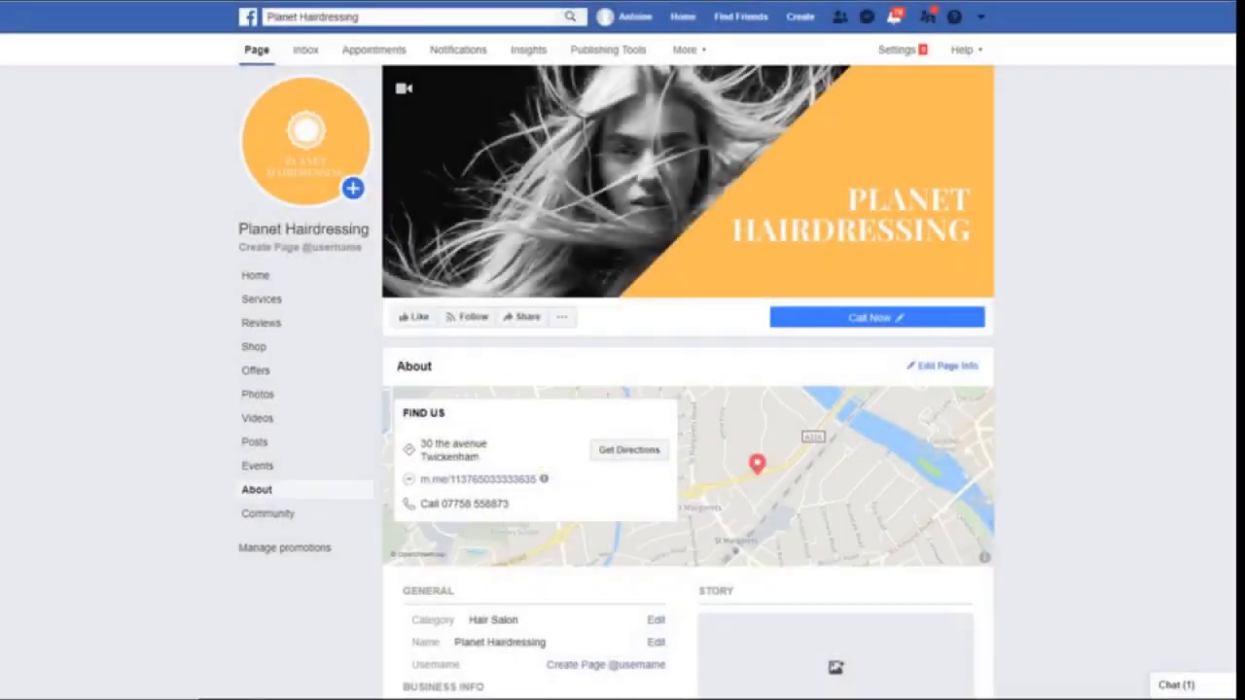
{"action": "scroll", "coordinate": [1144, 241], "scroll_direction": "down", "scroll_amount": 3}
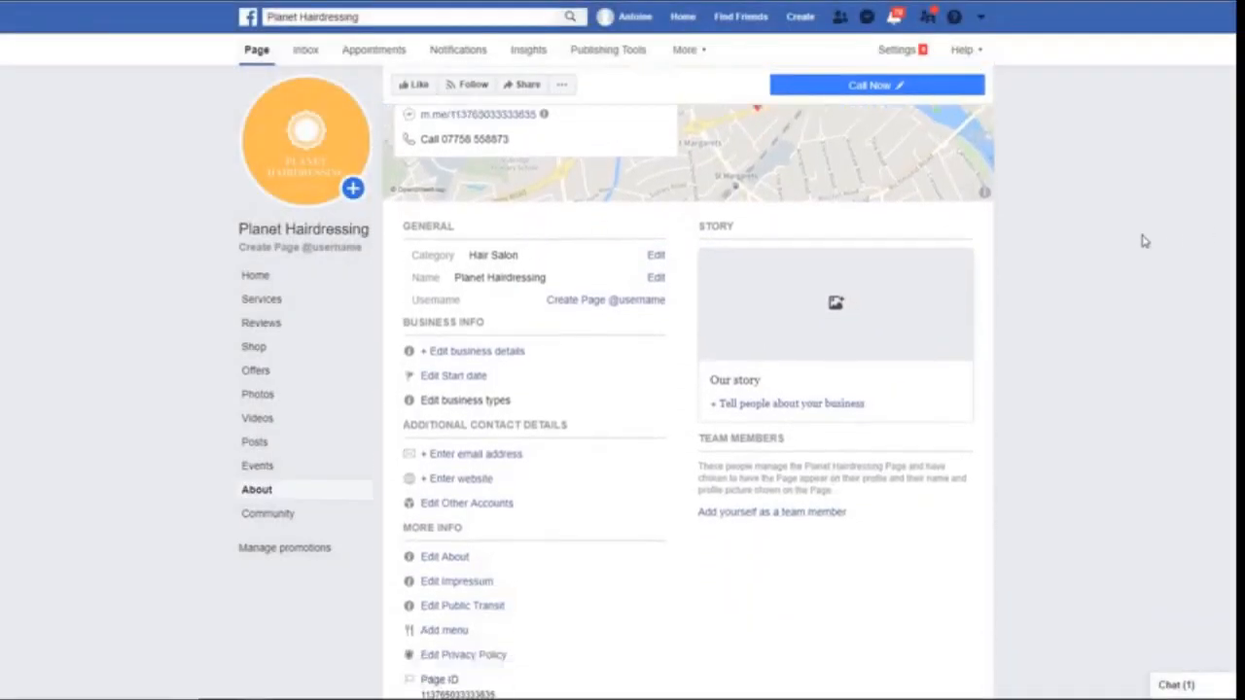
Publish the 'Planet Hairdressing story' page story with the team photo as its cover
{"action": "left_click", "coordinate": [842, 325]}
{"action": "type", "text": "Planet Hairdres"}
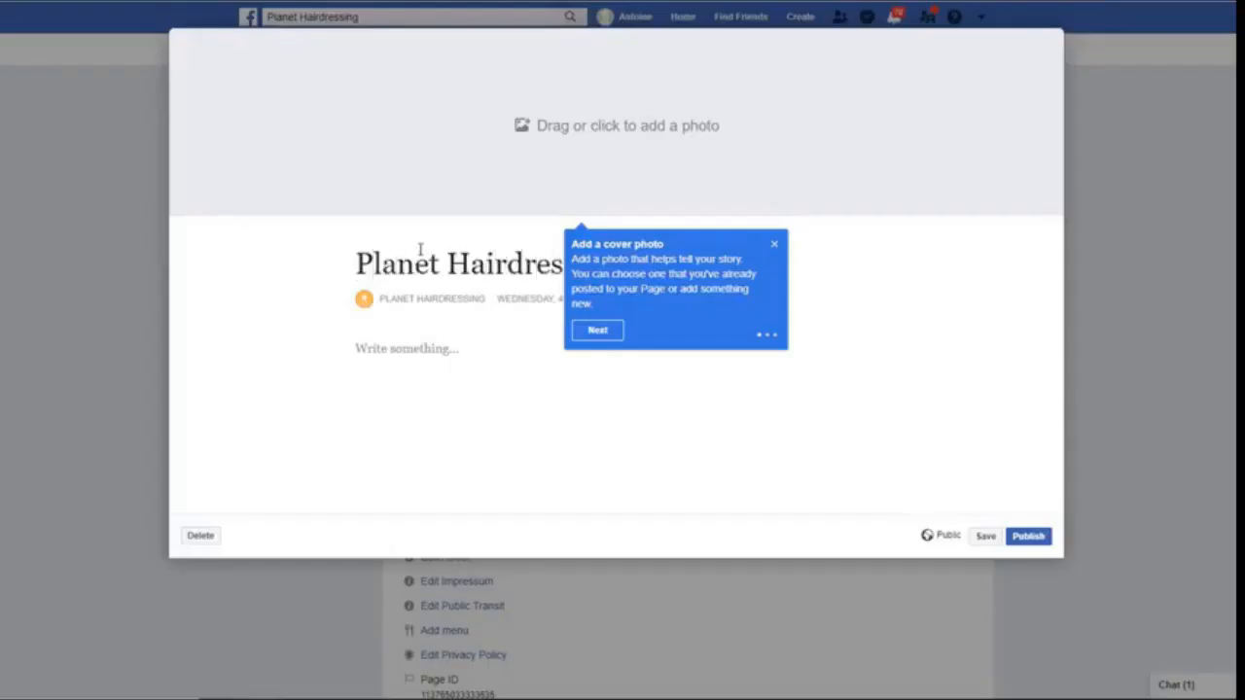
{"action": "left_click", "coordinate": [597, 329]}
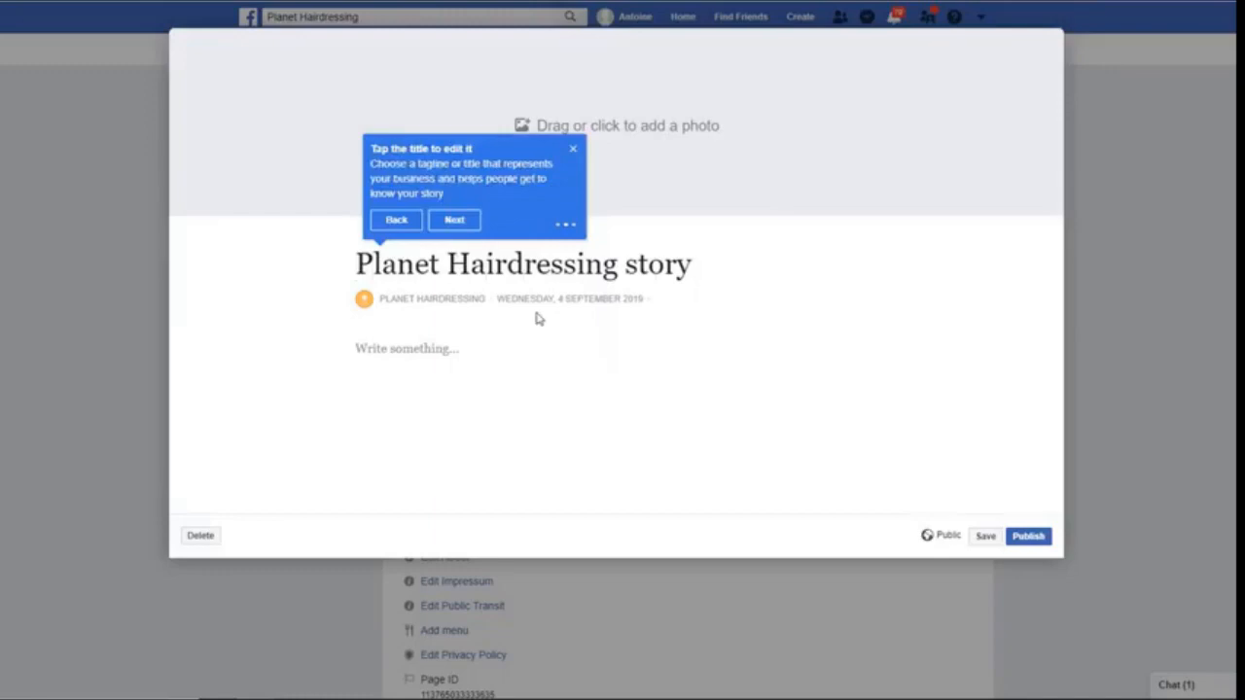
{"action": "left_click", "coordinate": [618, 139]}
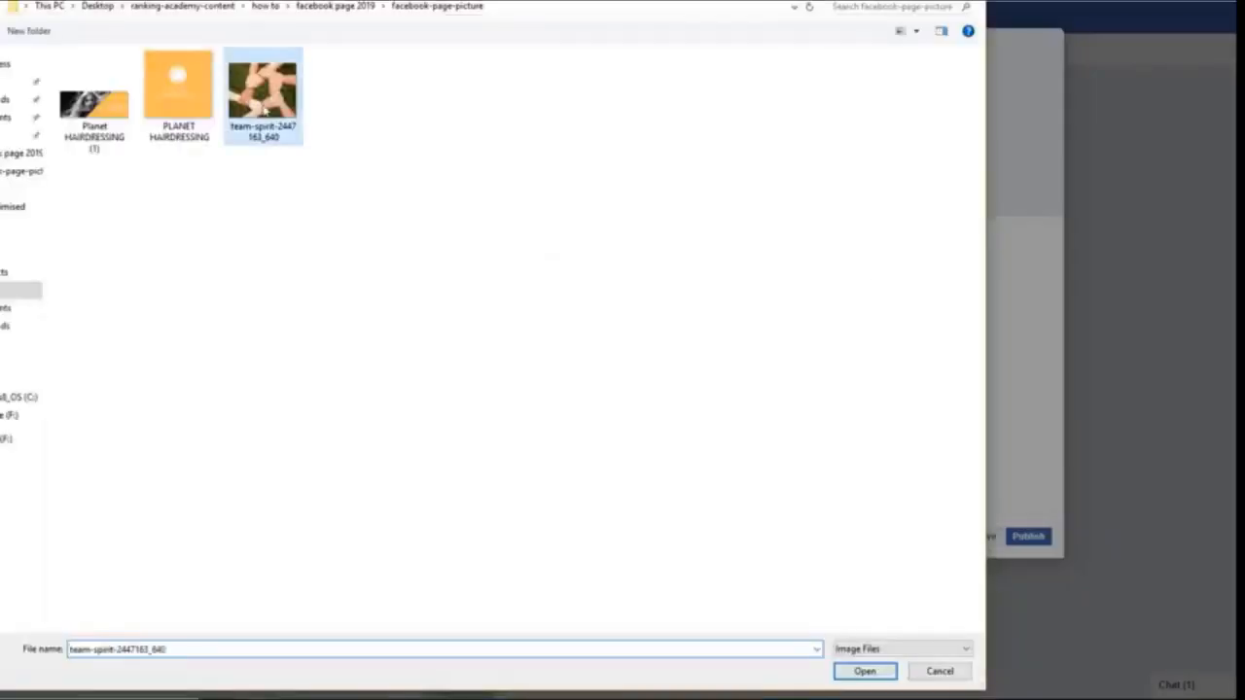
{"action": "left_click", "coordinate": [865, 670]}
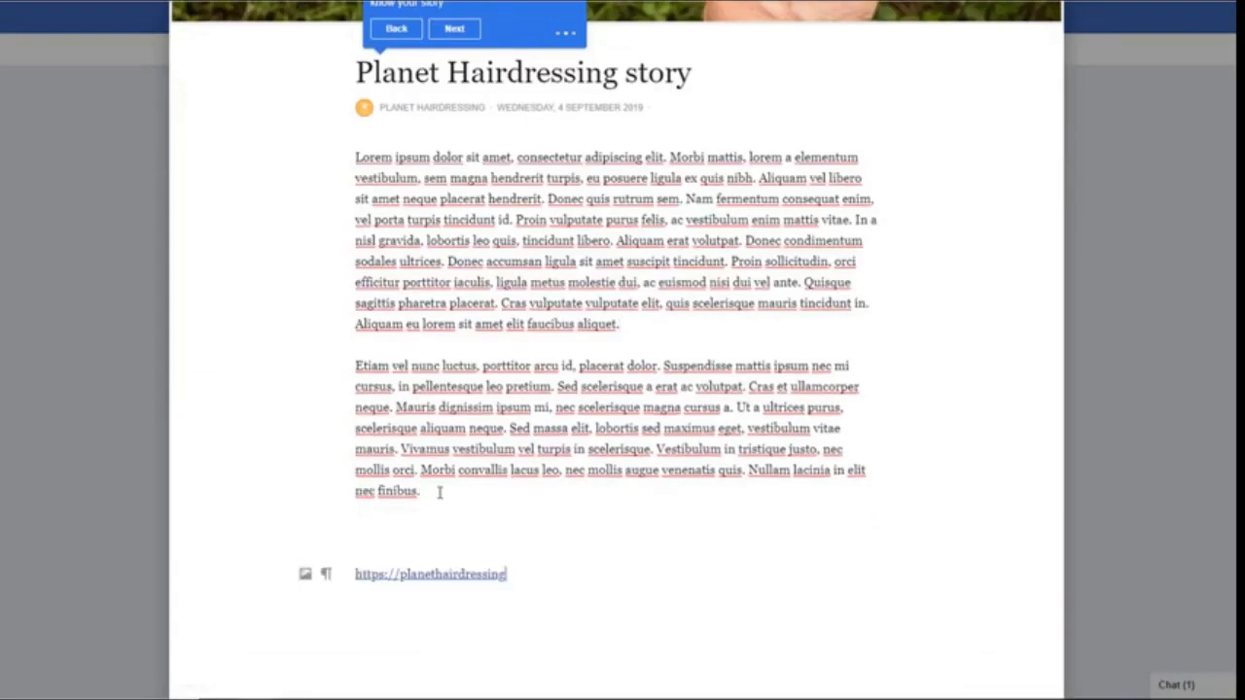
{"action": "scroll", "coordinate": [681, 486], "scroll_direction": "down", "scroll_amount": 2}
{"action": "left_click", "coordinate": [1030, 651]}
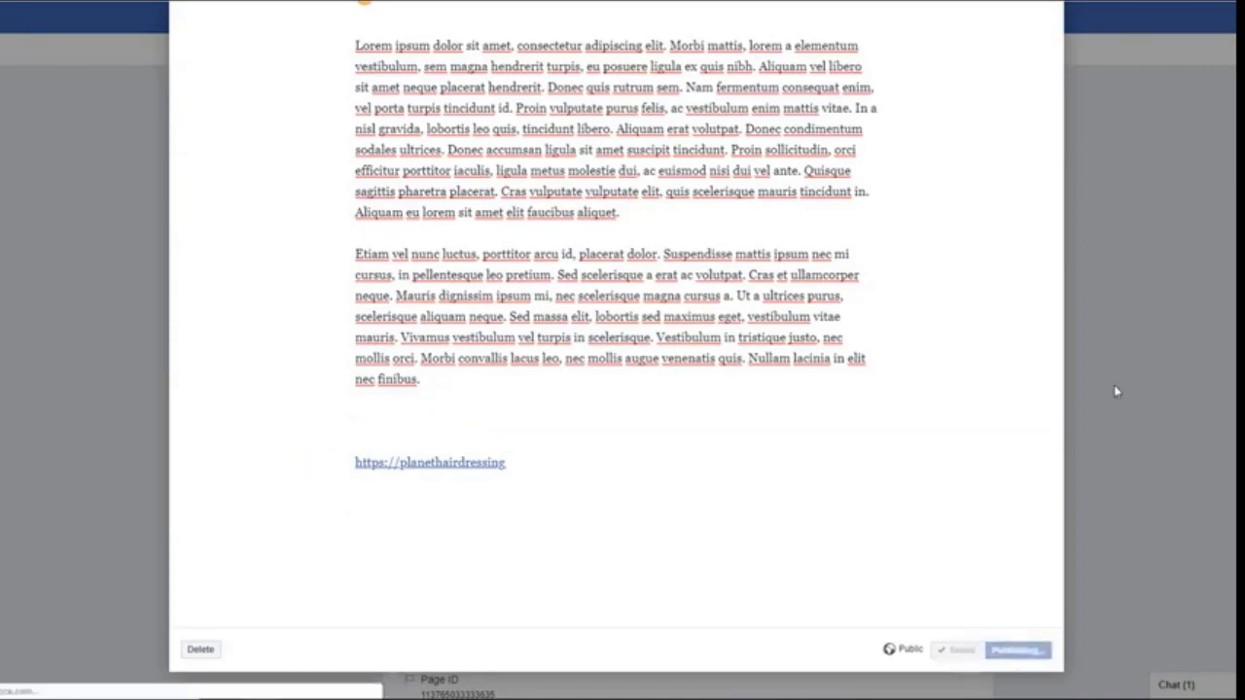
{"action": "scroll", "coordinate": [1143, 391], "scroll_direction": "down", "scroll_amount": 2}
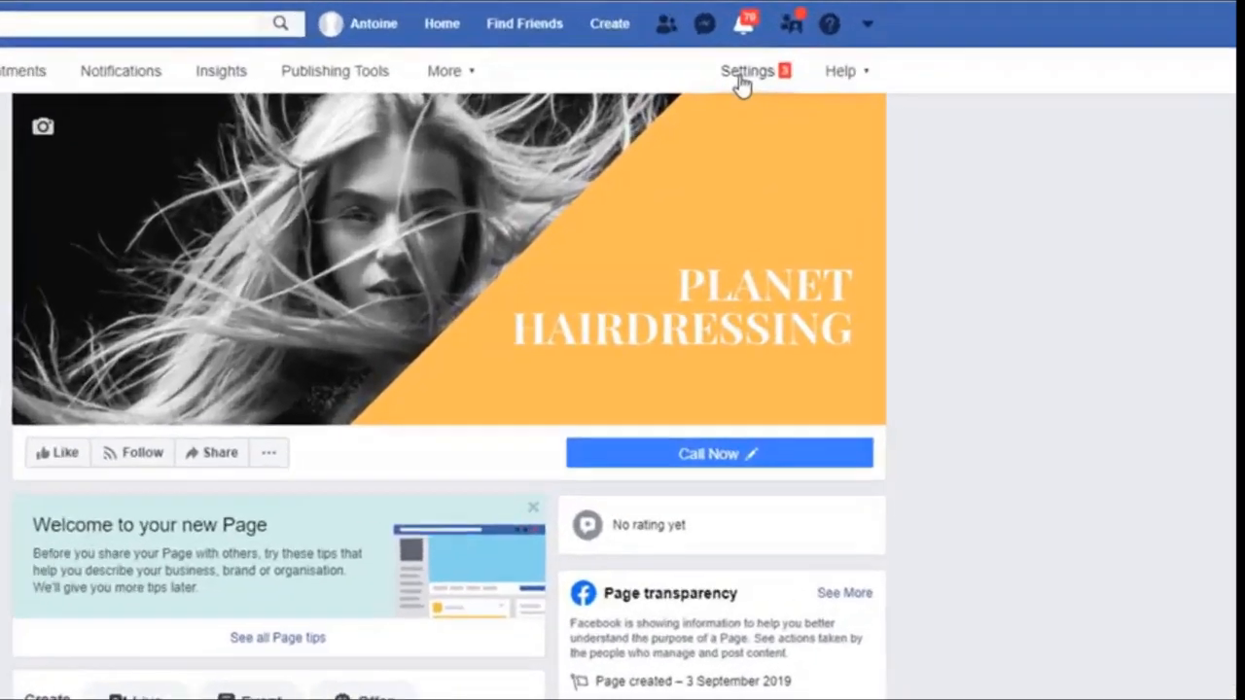
Switch 'Show a Messenger greeting' on under Messaging's Response Assistant settings
{"action": "left_click", "coordinate": [896, 50]}
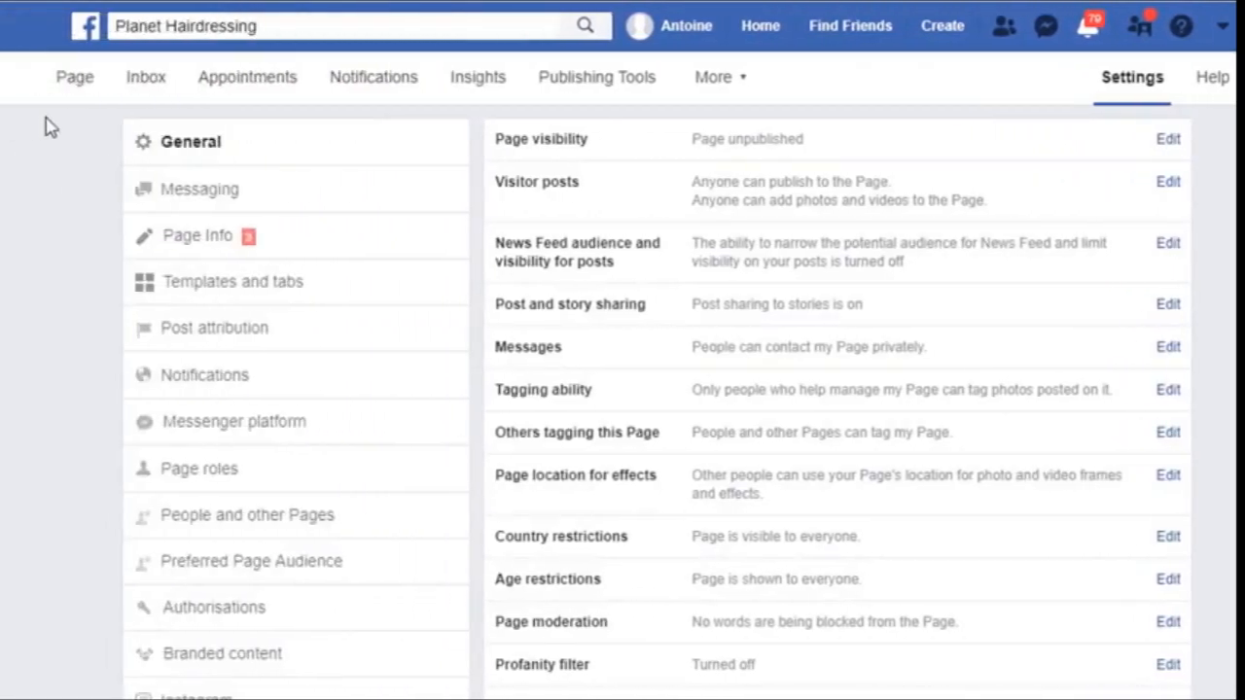
{"action": "left_click", "coordinate": [202, 192]}
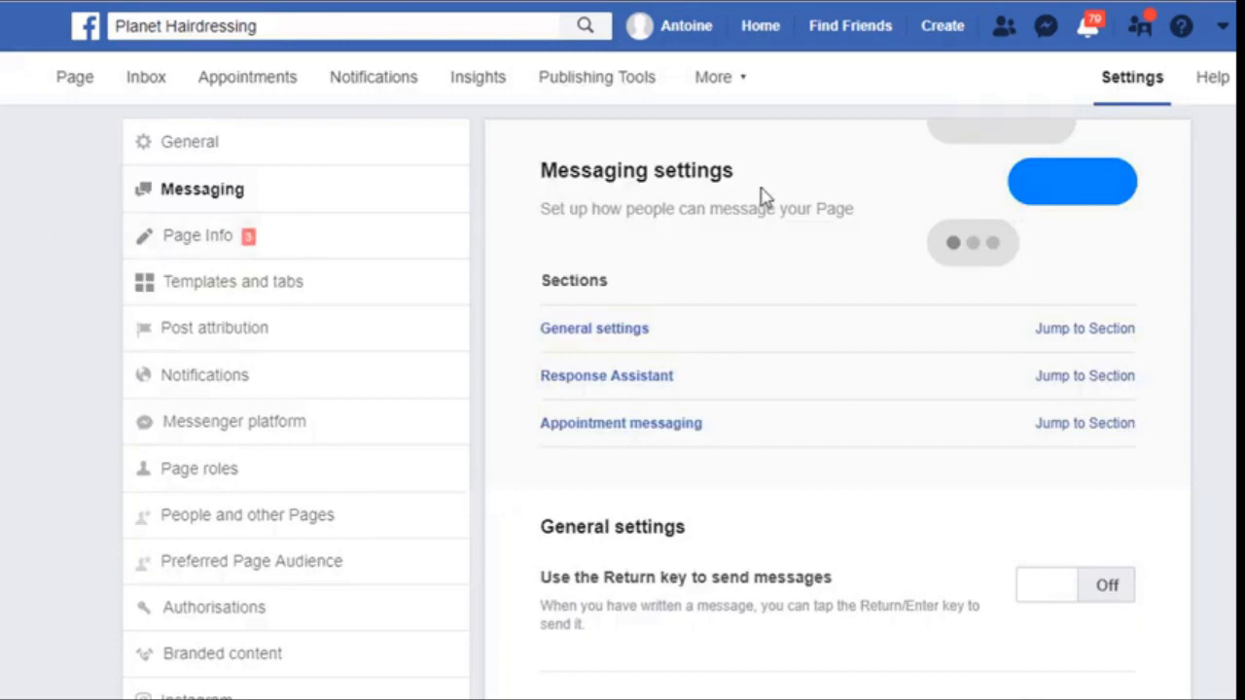
{"action": "left_click", "coordinate": [1082, 384]}
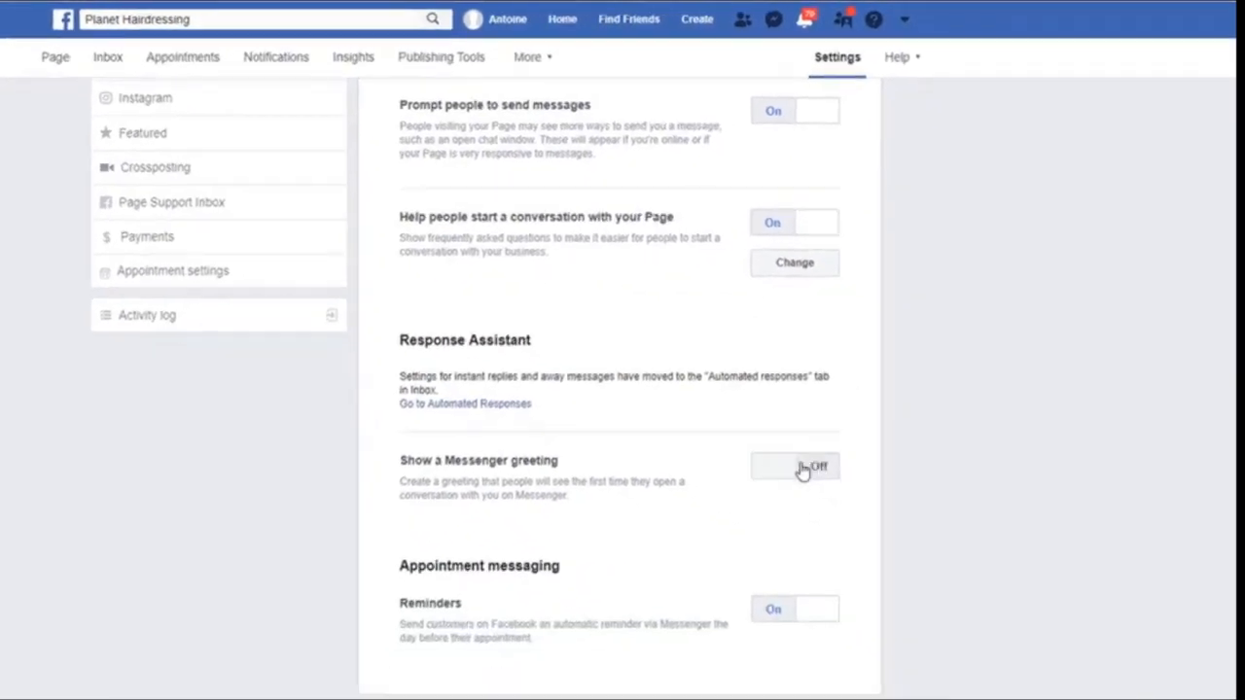
{"action": "left_click", "coordinate": [788, 466]}
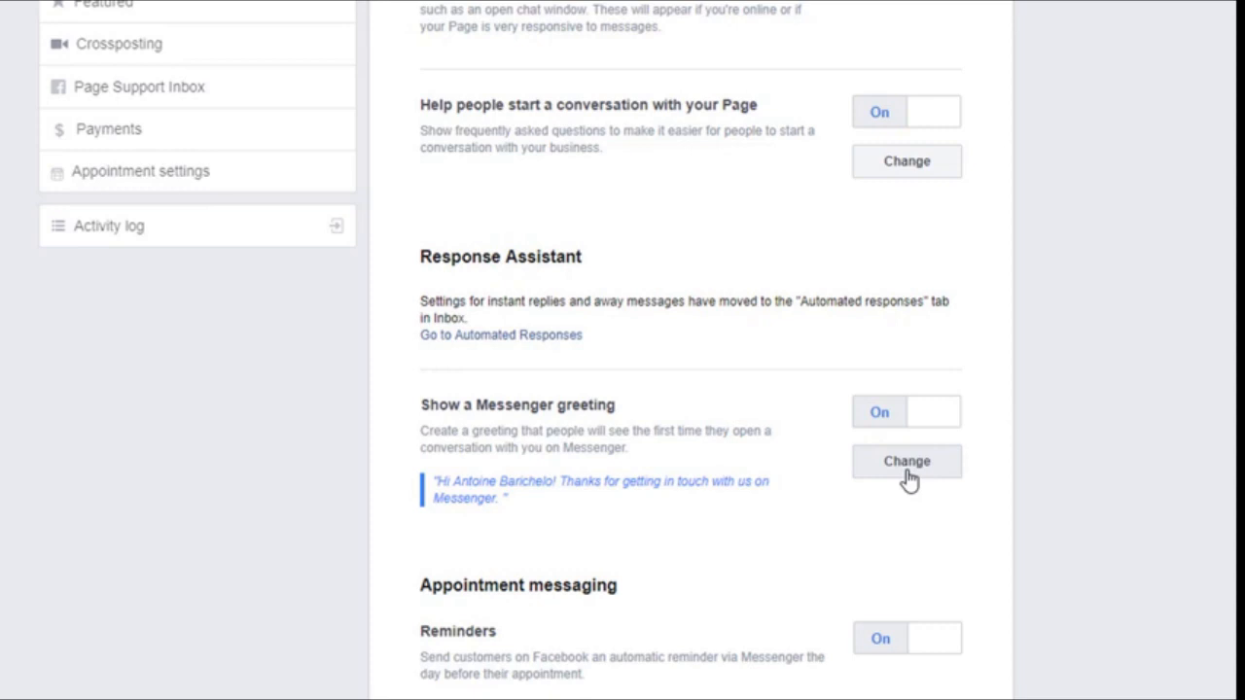
Greet visitors by first name, append 'Tell us if you have any questions', and save
{"action": "left_click", "coordinate": [907, 476]}
{"action": "scroll", "coordinate": [1070, 399], "scroll_direction": "down", "scroll_amount": 3}
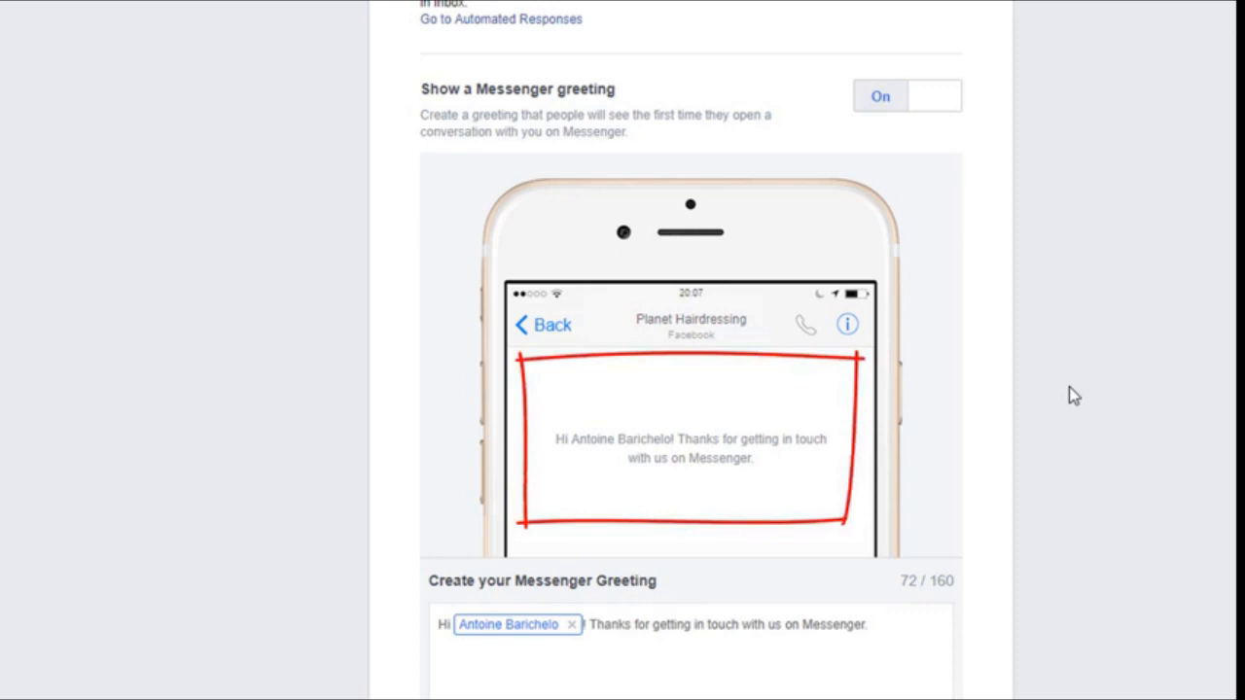
{"action": "left_click", "coordinate": [880, 624]}
{"action": "type", "text": "Te"}
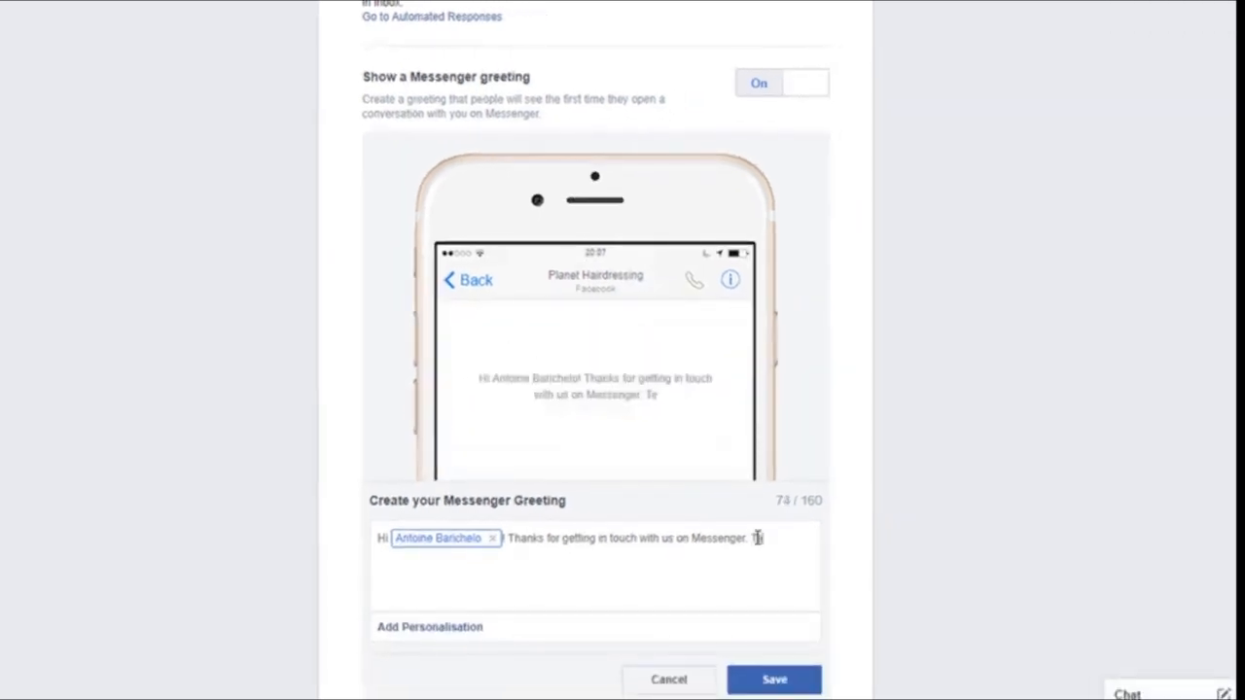
{"action": "type", "text": "ll us if you have any que"}
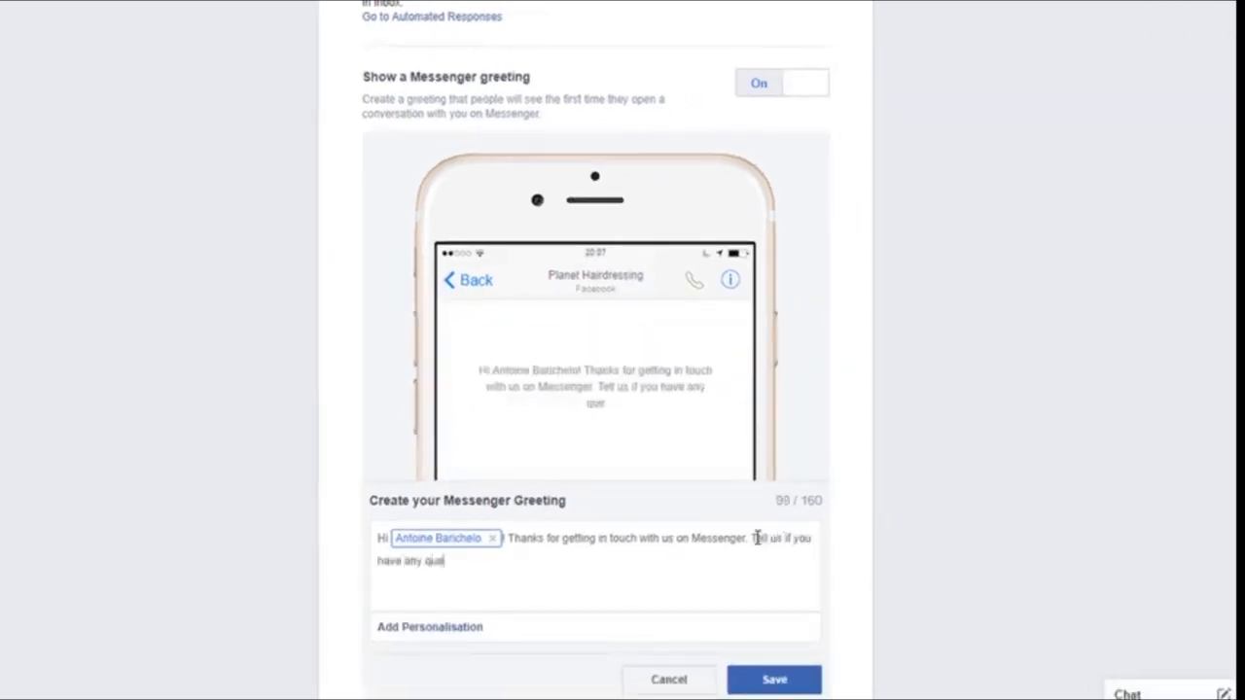
{"action": "type", "text": "stions"}
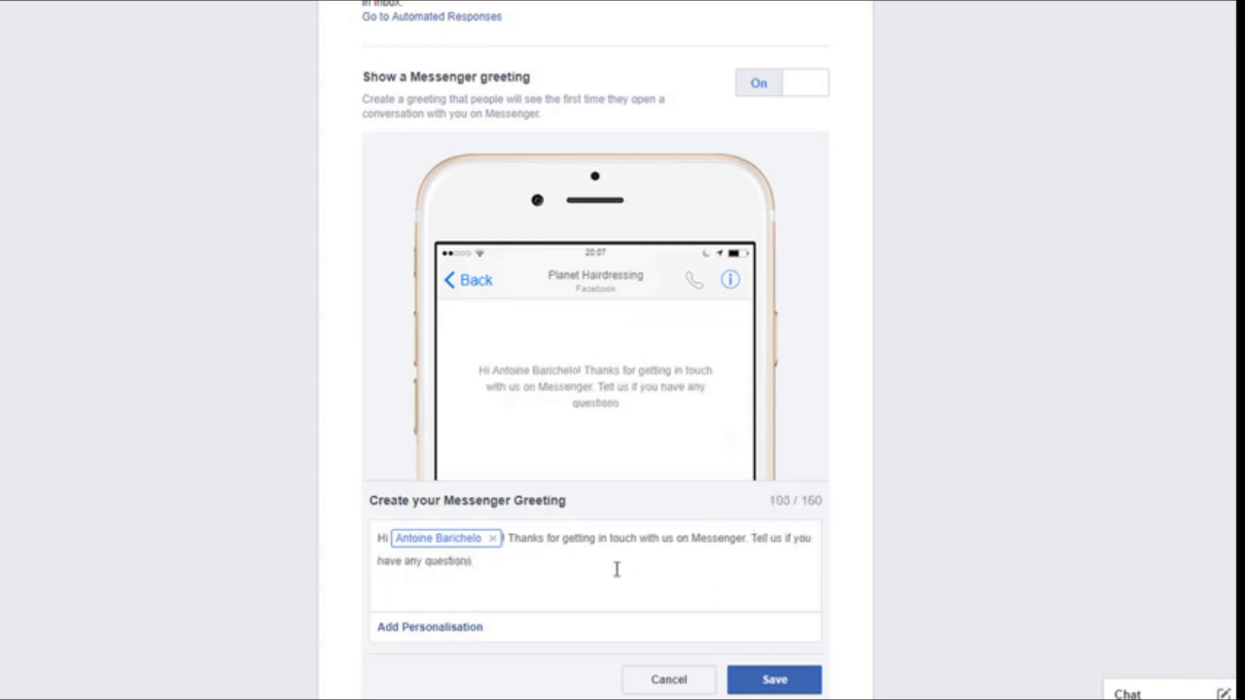
{"action": "left_click", "coordinate": [493, 539]}
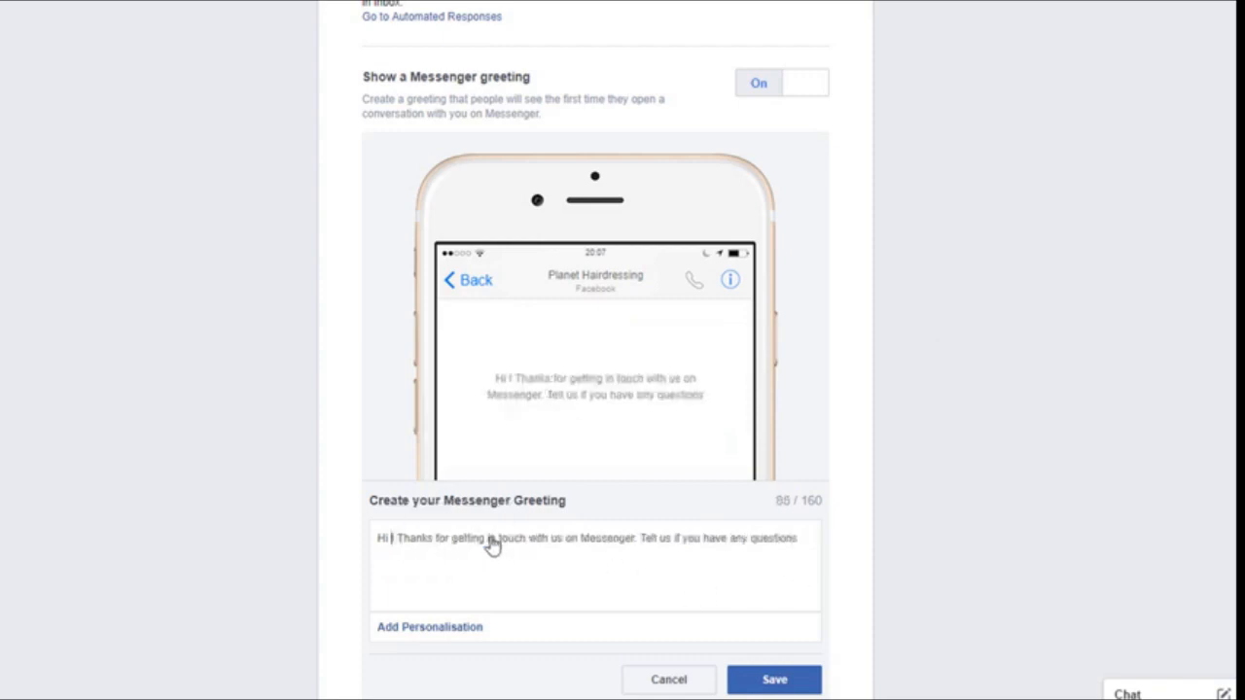
{"action": "left_click", "coordinate": [436, 633]}
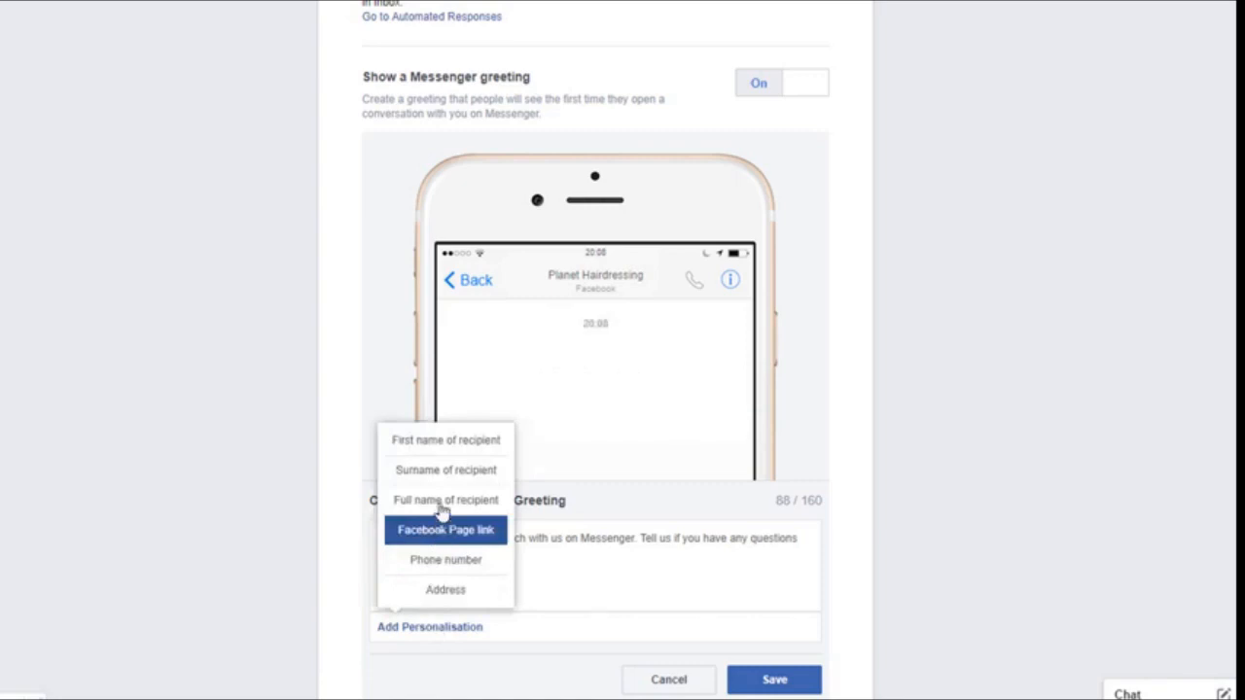
{"action": "left_click", "coordinate": [439, 444]}
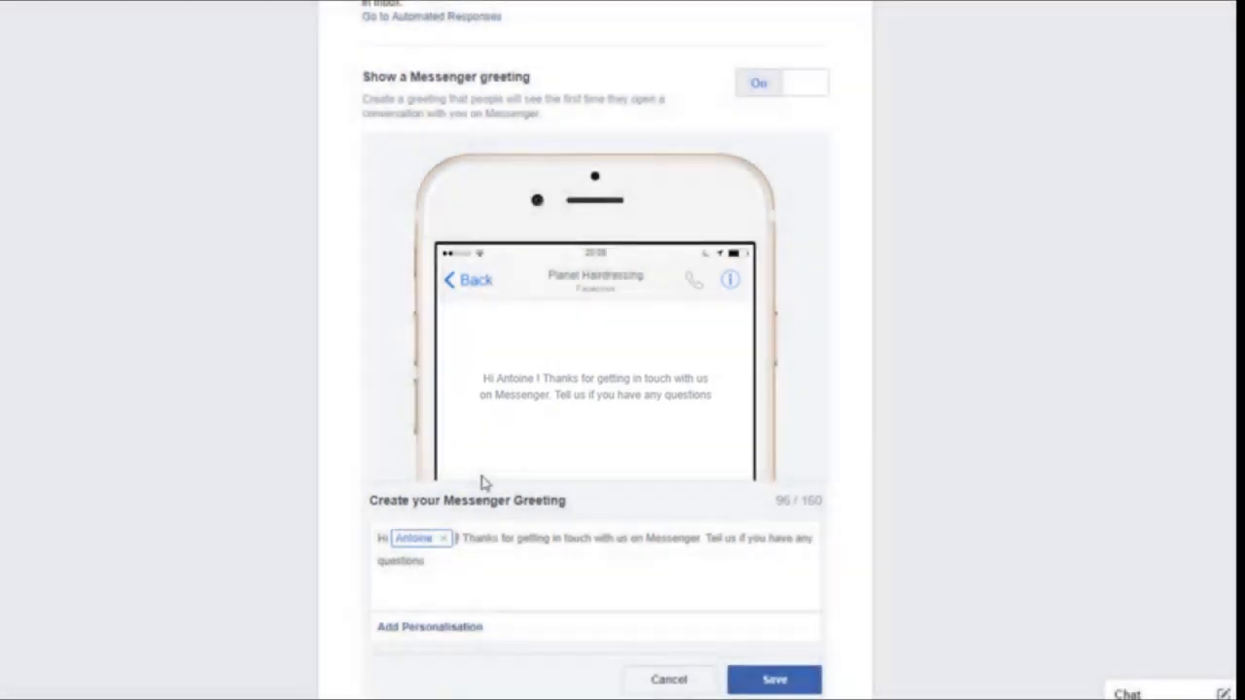
{"action": "left_click", "coordinate": [772, 678]}
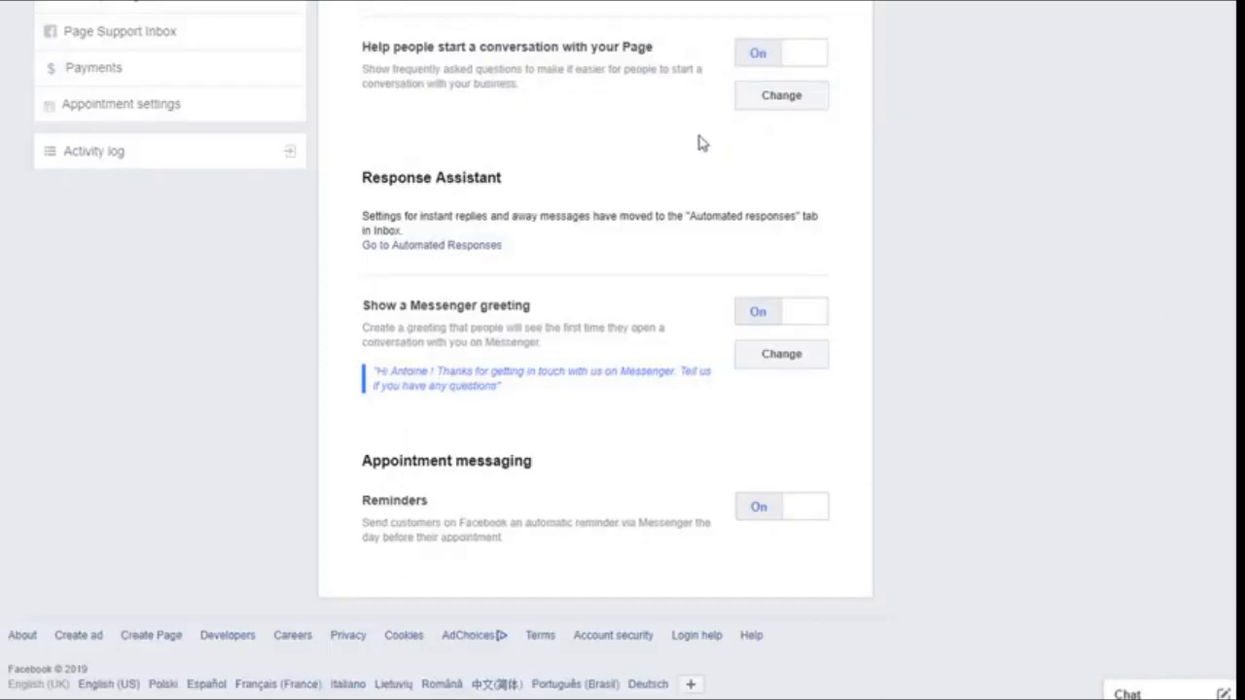
In Automated Responses, dismiss the inbox welcome and switch Instant reply on
{"action": "left_click", "coordinate": [442, 246]}
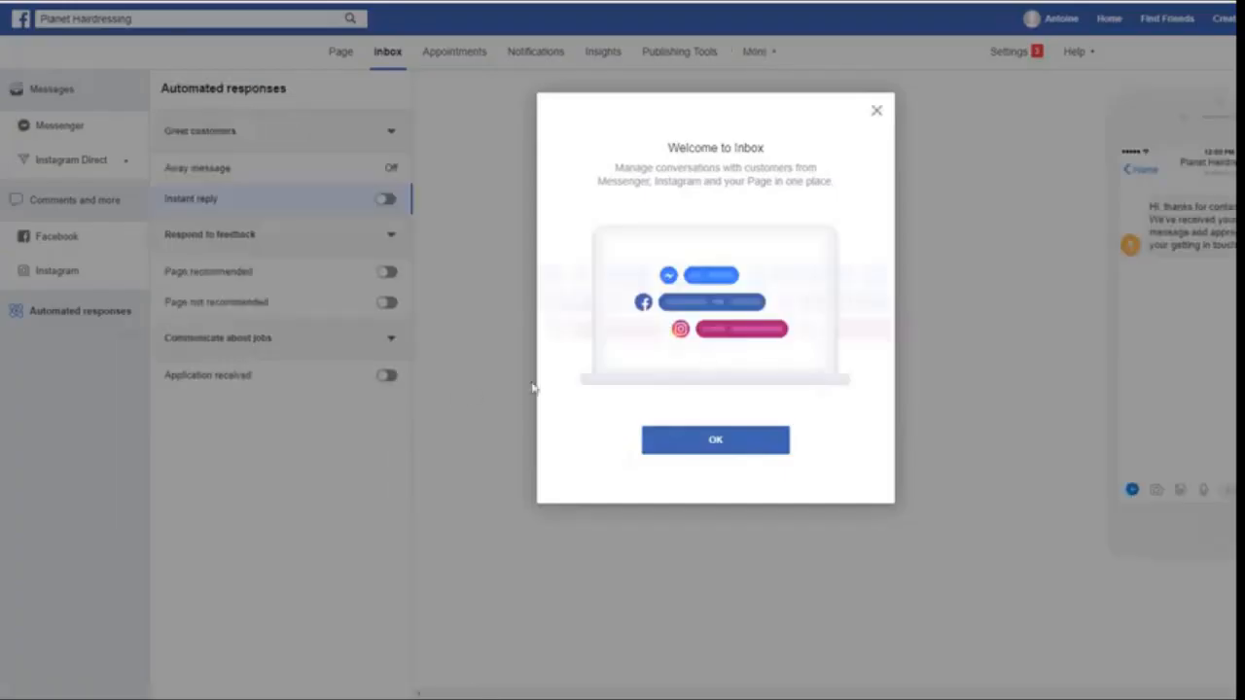
{"action": "left_click", "coordinate": [698, 442]}
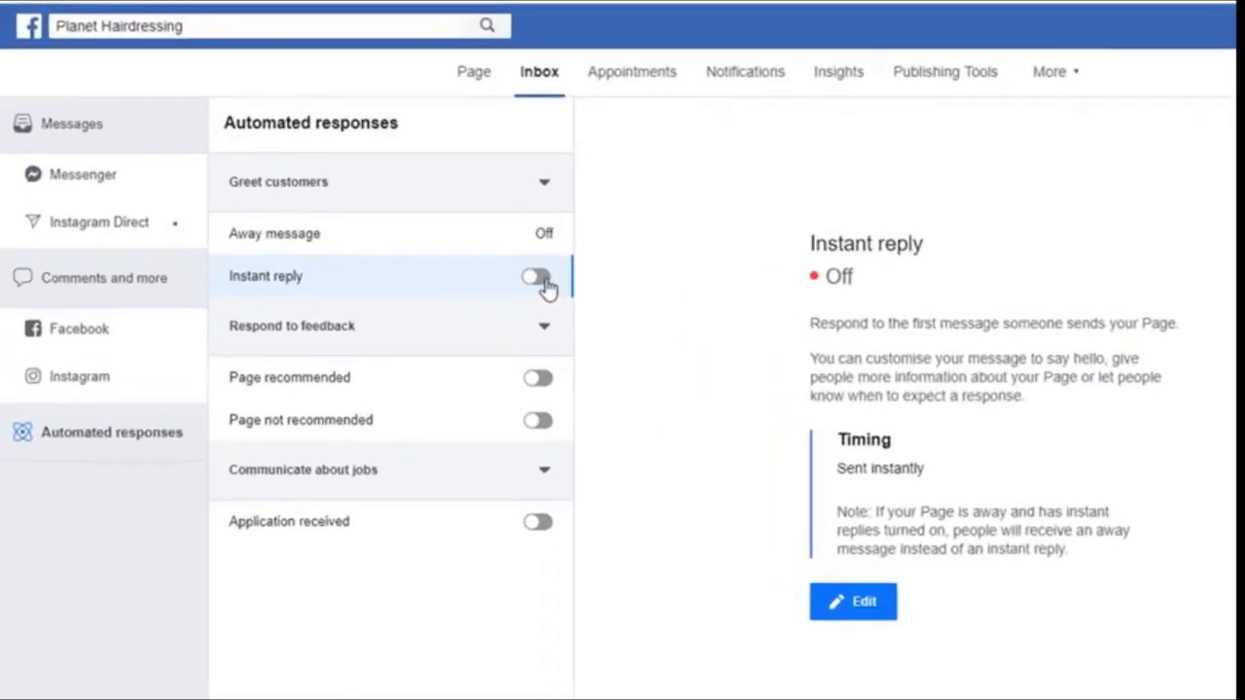
{"action": "left_click", "coordinate": [408, 209]}
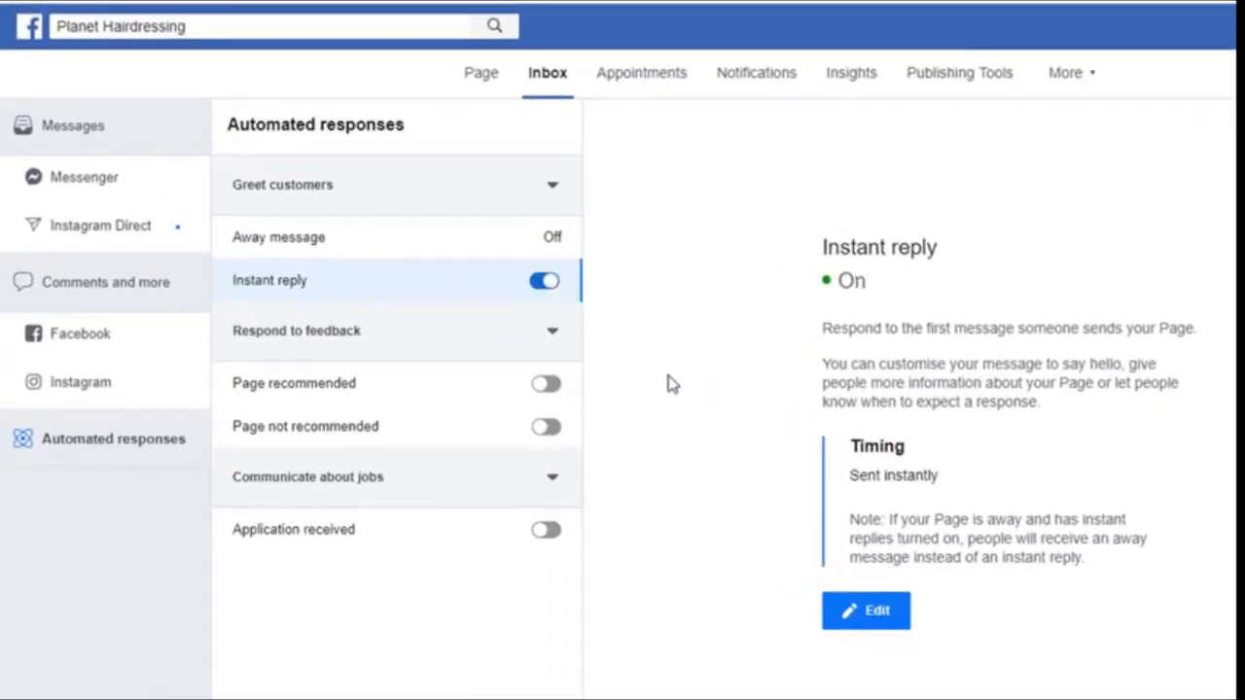
Append 'We are currently unavailable but we'll get back to you as soon as we can.', insert First name after Hi, and save
{"action": "left_click", "coordinate": [842, 621]}
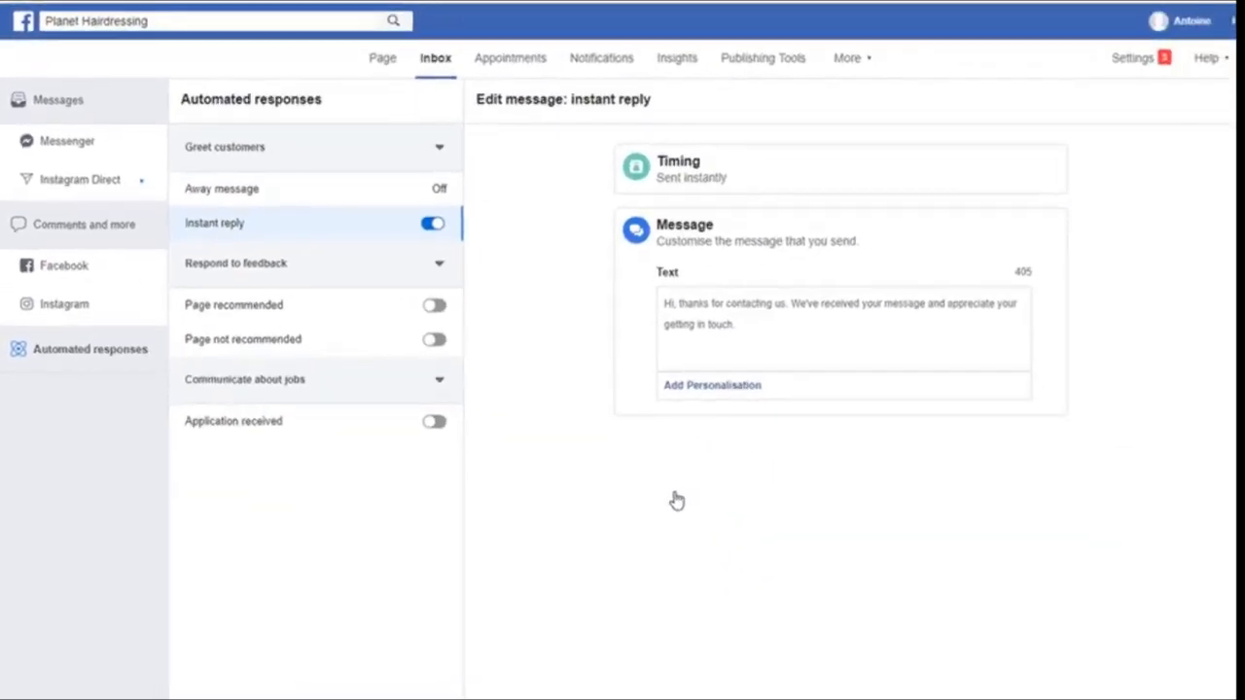
{"action": "left_click", "coordinate": [745, 327]}
{"action": "type", "text": "We ar"}
{"action": "type", "text": "e currently unavailable but we'll get back to you as soon as we can."}
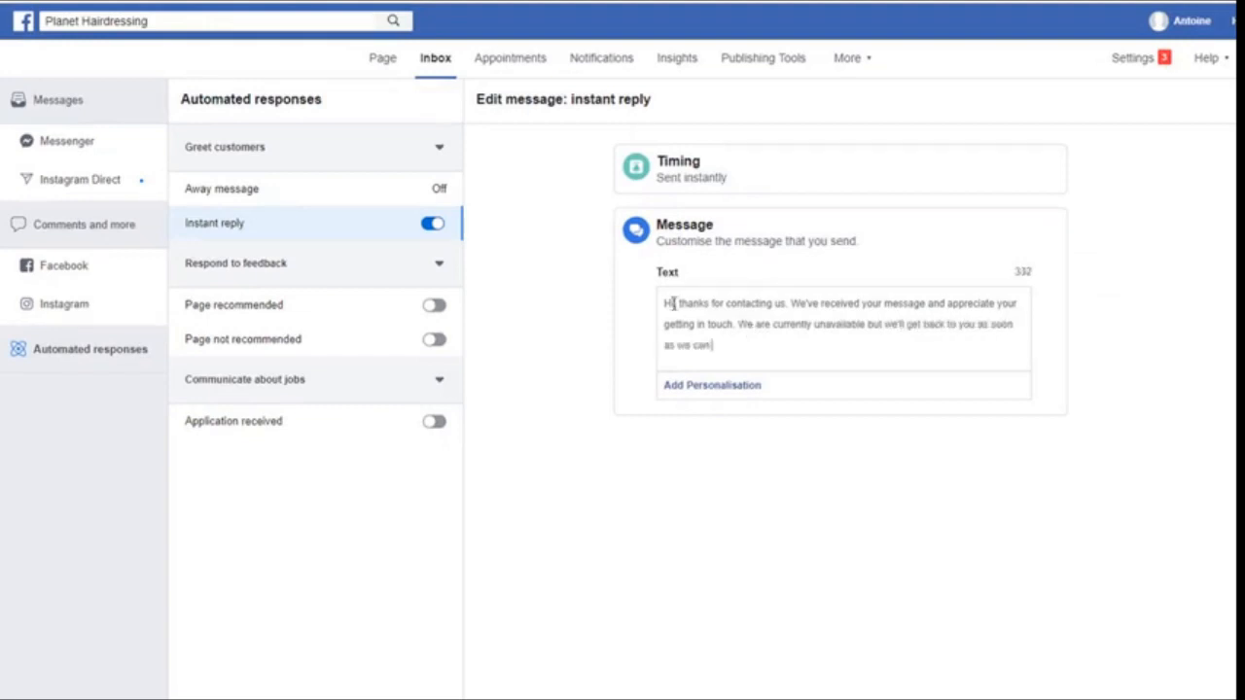
{"action": "left_click", "coordinate": [714, 387]}
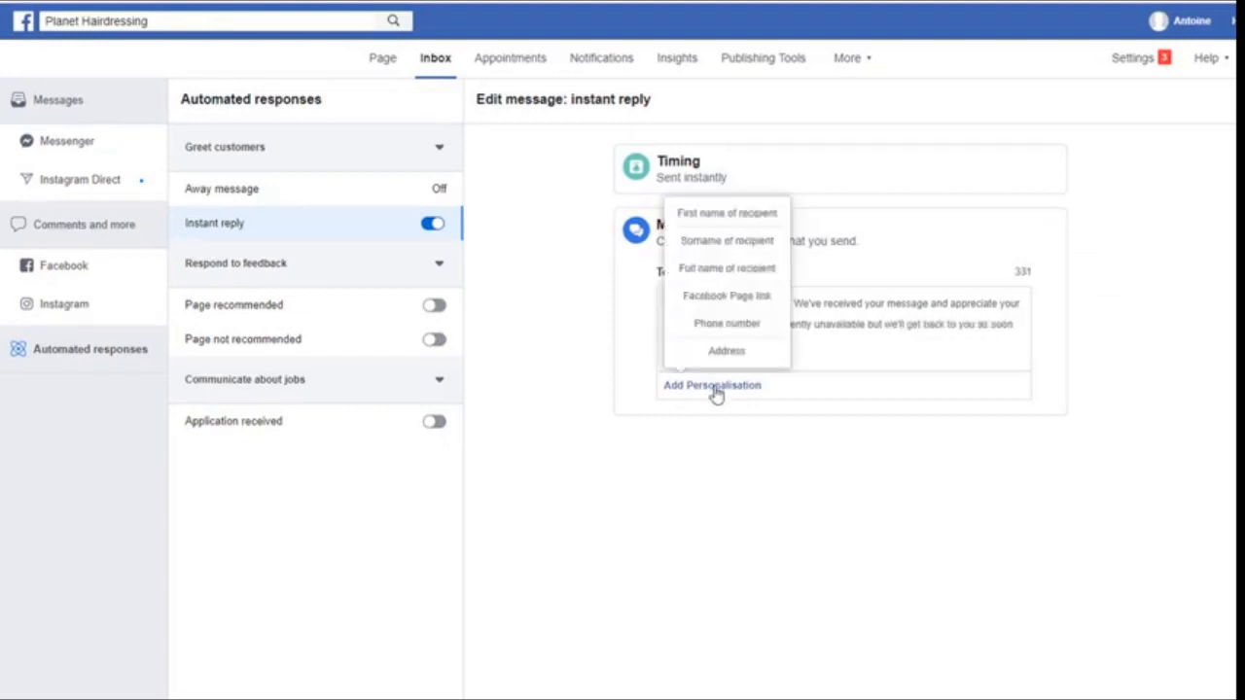
{"action": "left_click", "coordinate": [726, 213]}
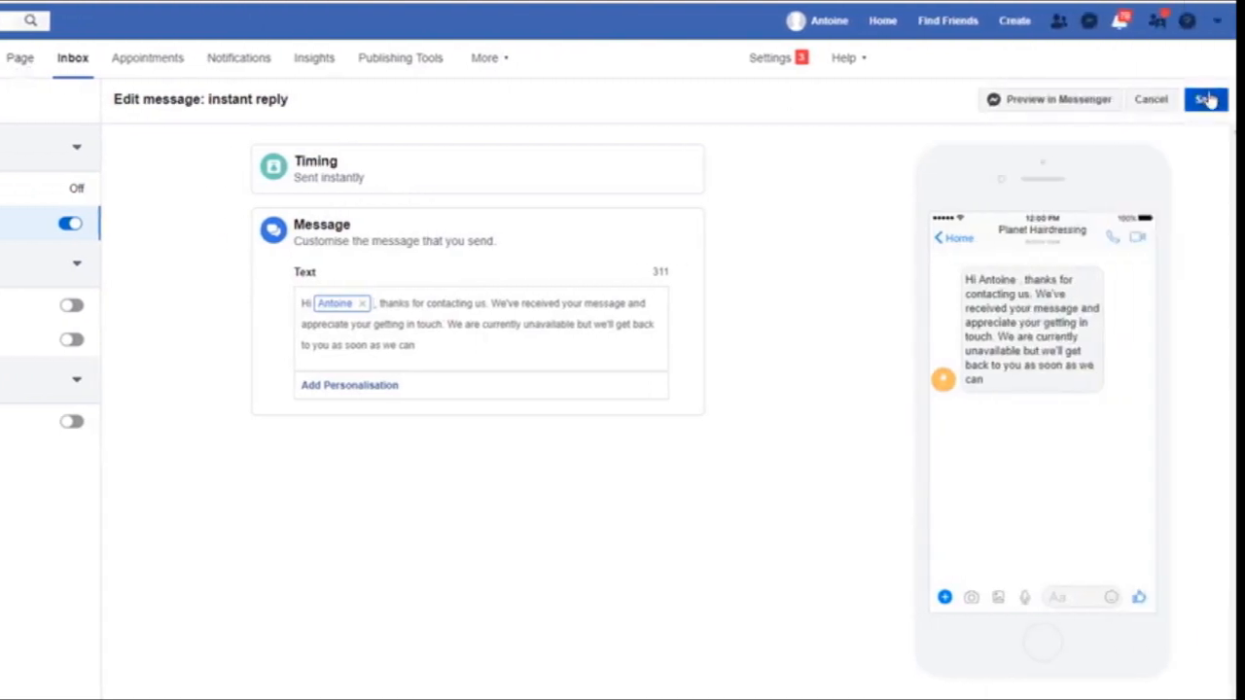
{"action": "left_click", "coordinate": [1206, 101]}
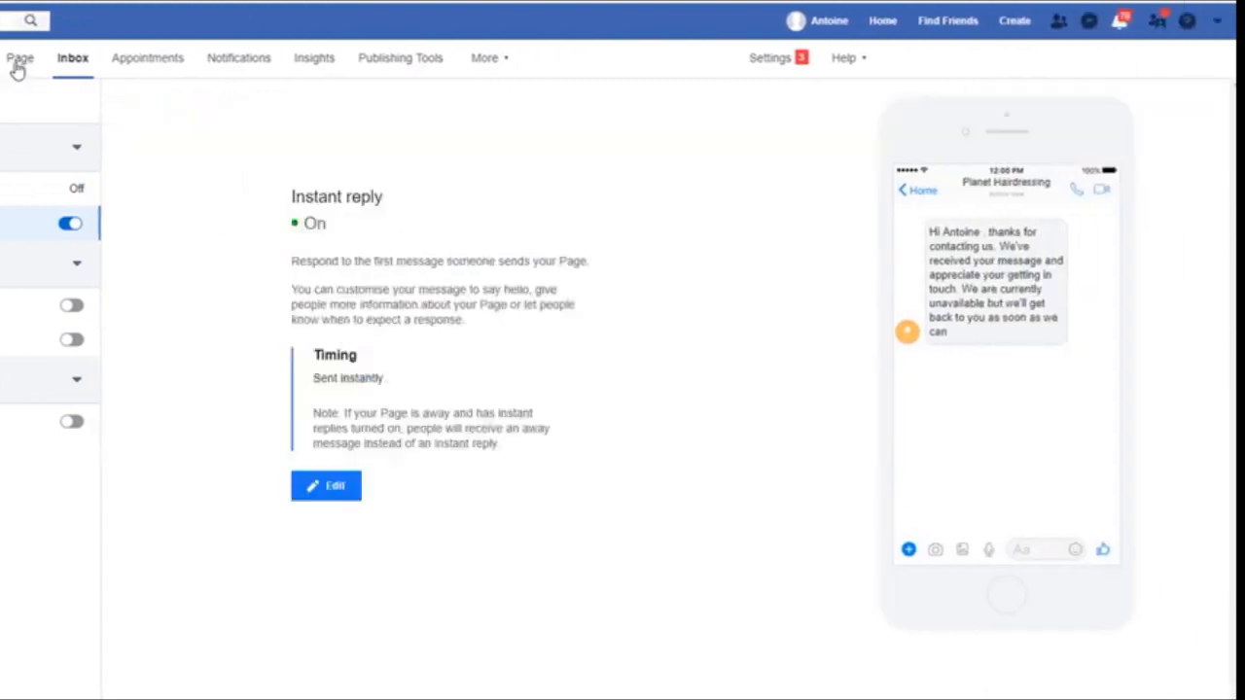
{"action": "left_click", "coordinate": [18, 68]}
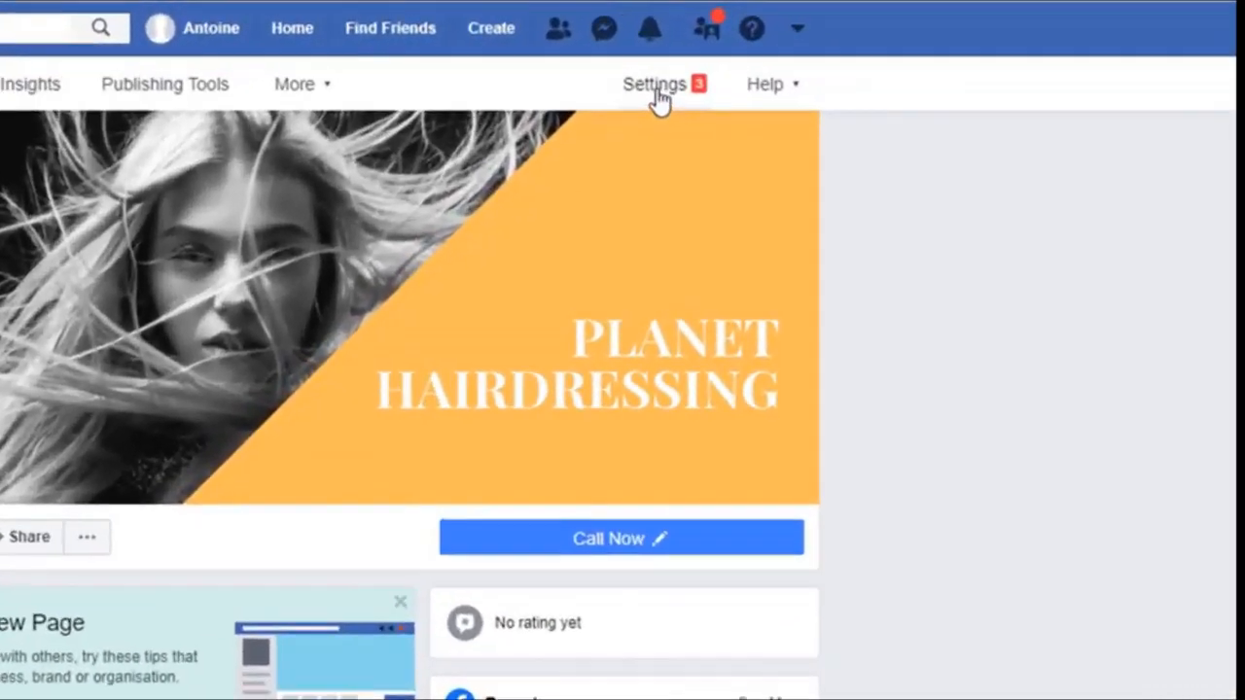
In Templates and tabs, drag Offers up to sit directly below Home, then view all tabs
{"action": "left_click", "coordinate": [896, 50]}
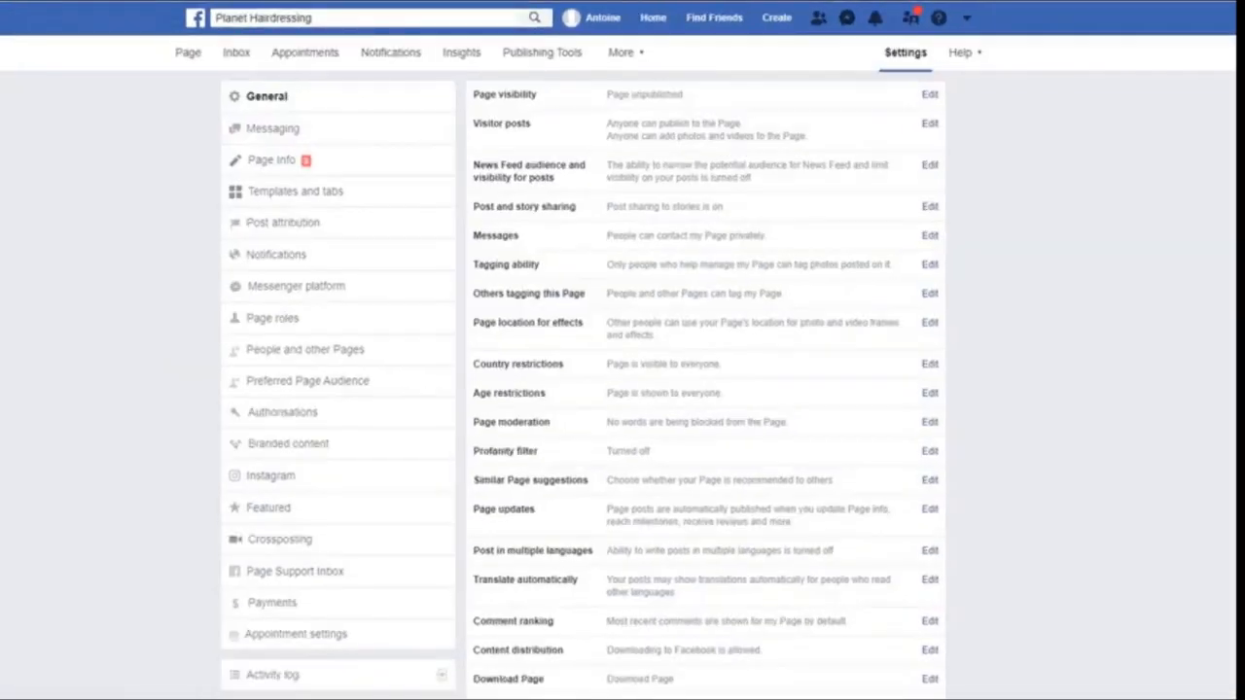
{"action": "left_click", "coordinate": [296, 199]}
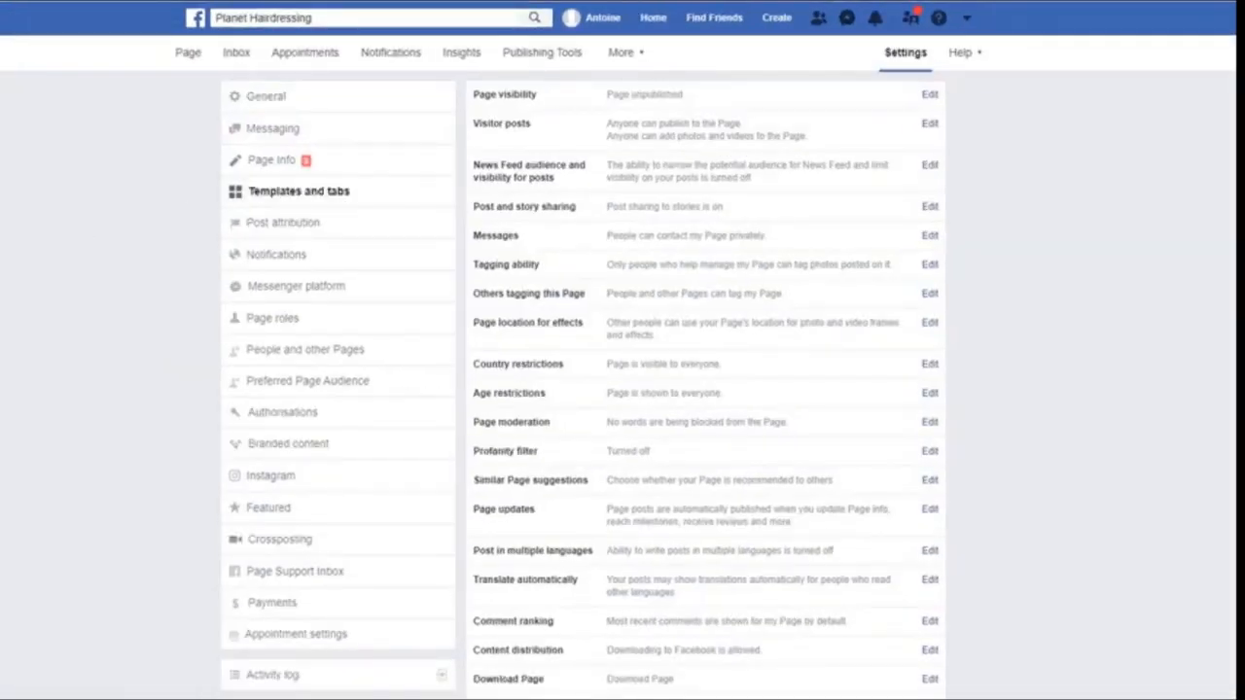
{"action": "scroll", "coordinate": [1120, 360], "scroll_direction": "down", "scroll_amount": 4}
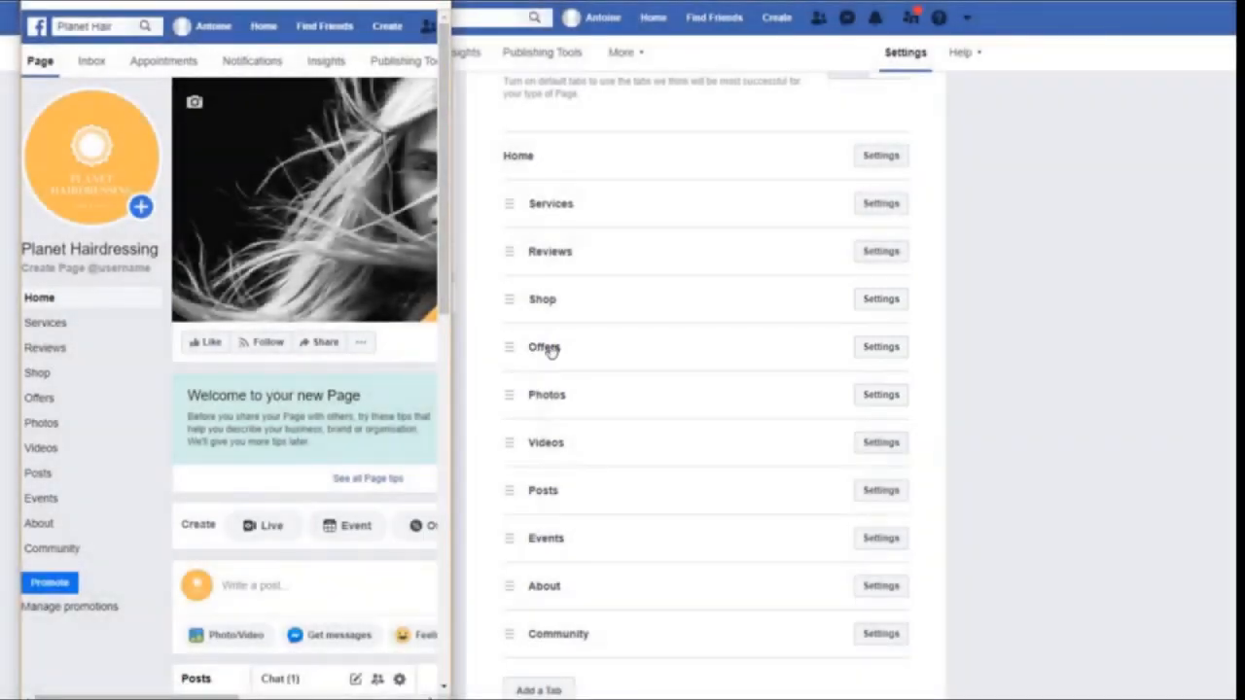
{"action": "left_click_drag", "start_coordinate": [543, 351], "coordinate": [547, 203]}
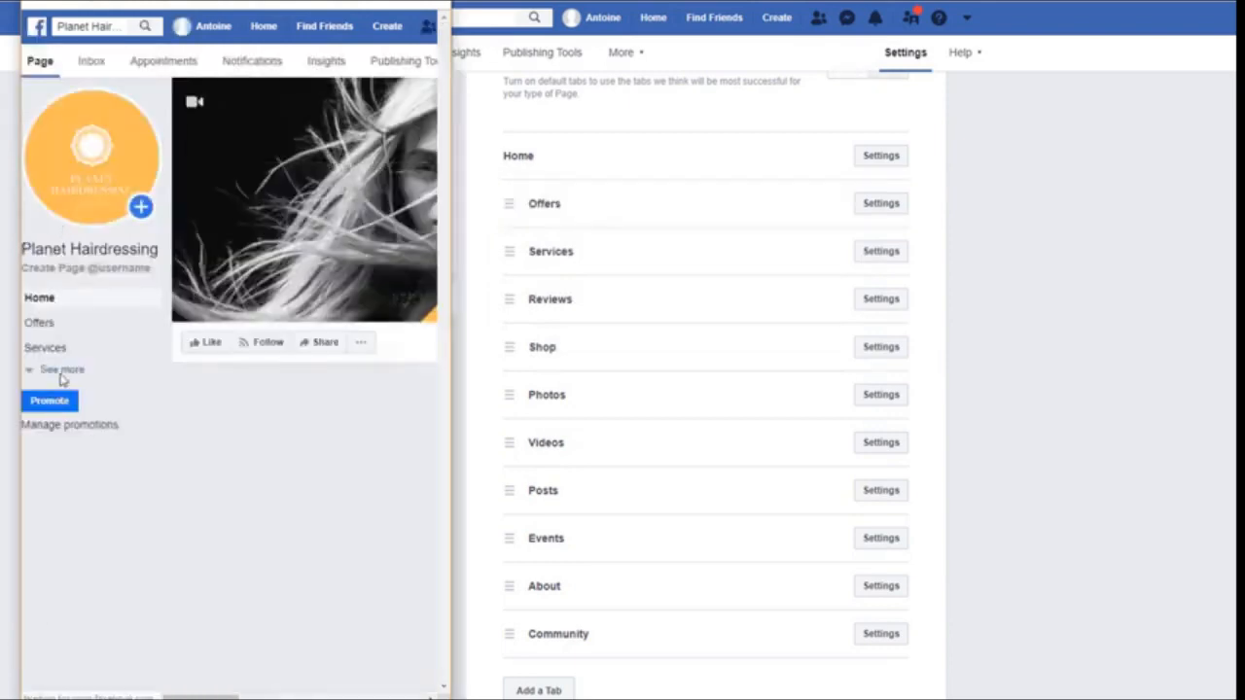
{"action": "left_click", "coordinate": [62, 375]}
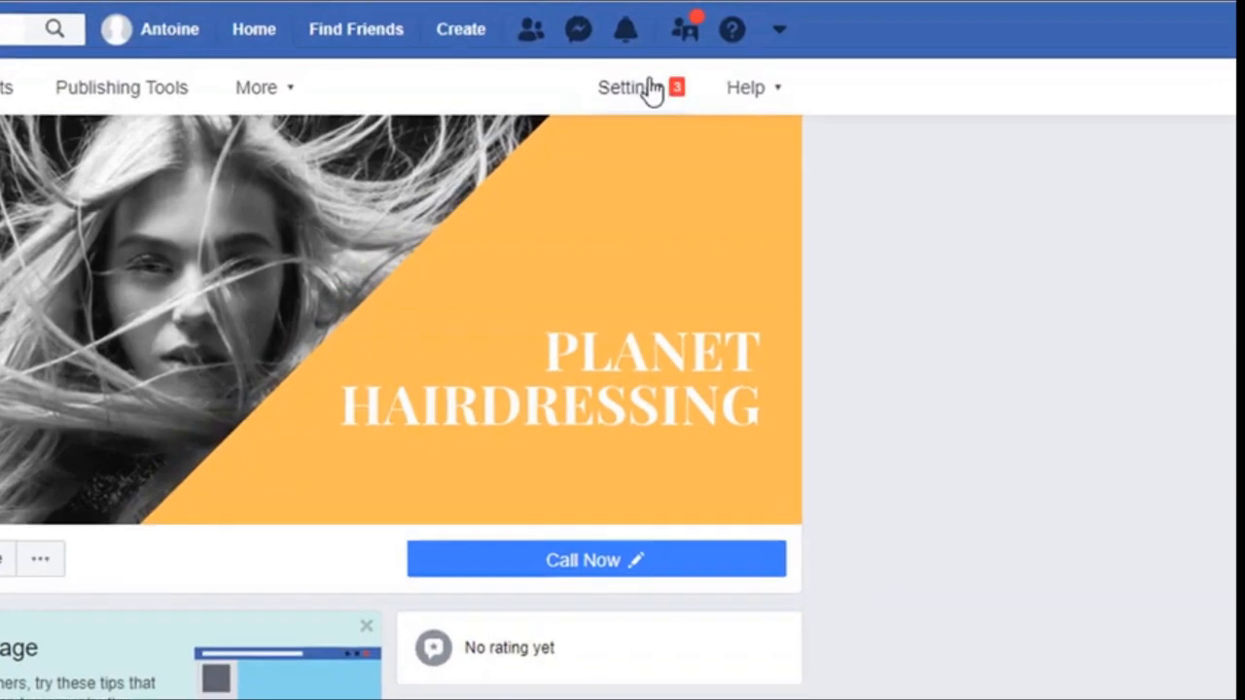
Set Page visibility in General settings to Page published and save the change
{"action": "left_click", "coordinate": [904, 49]}
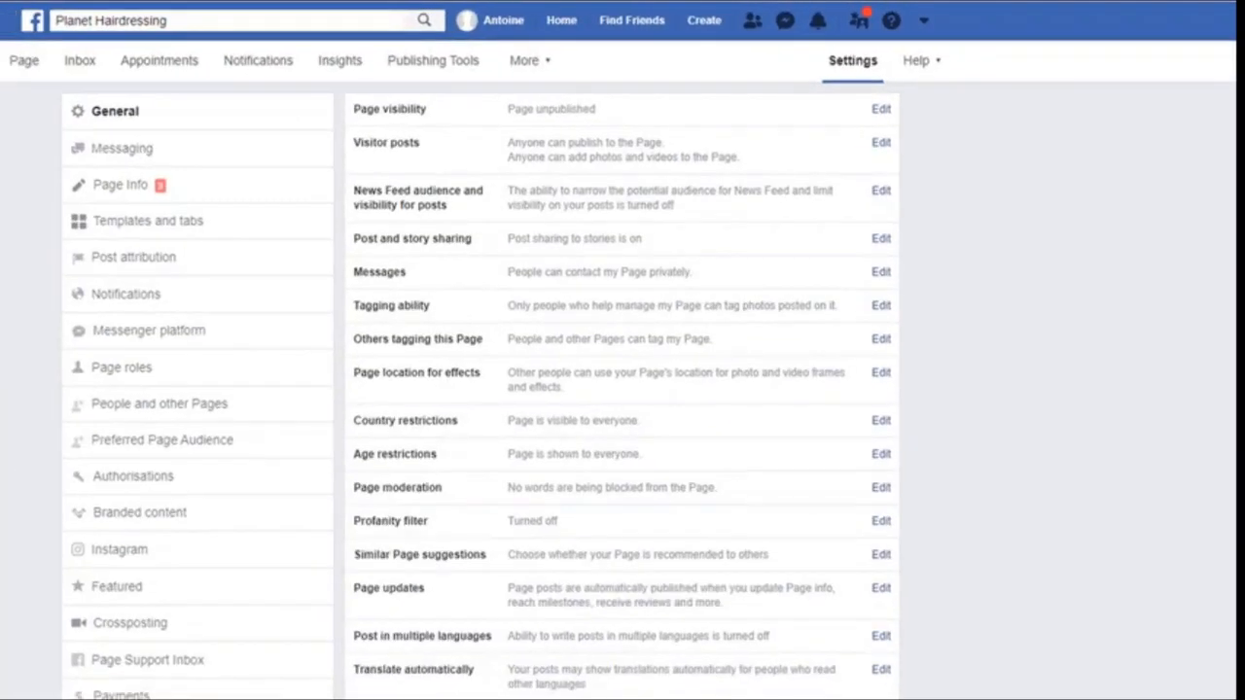
{"action": "left_click", "coordinate": [881, 111]}
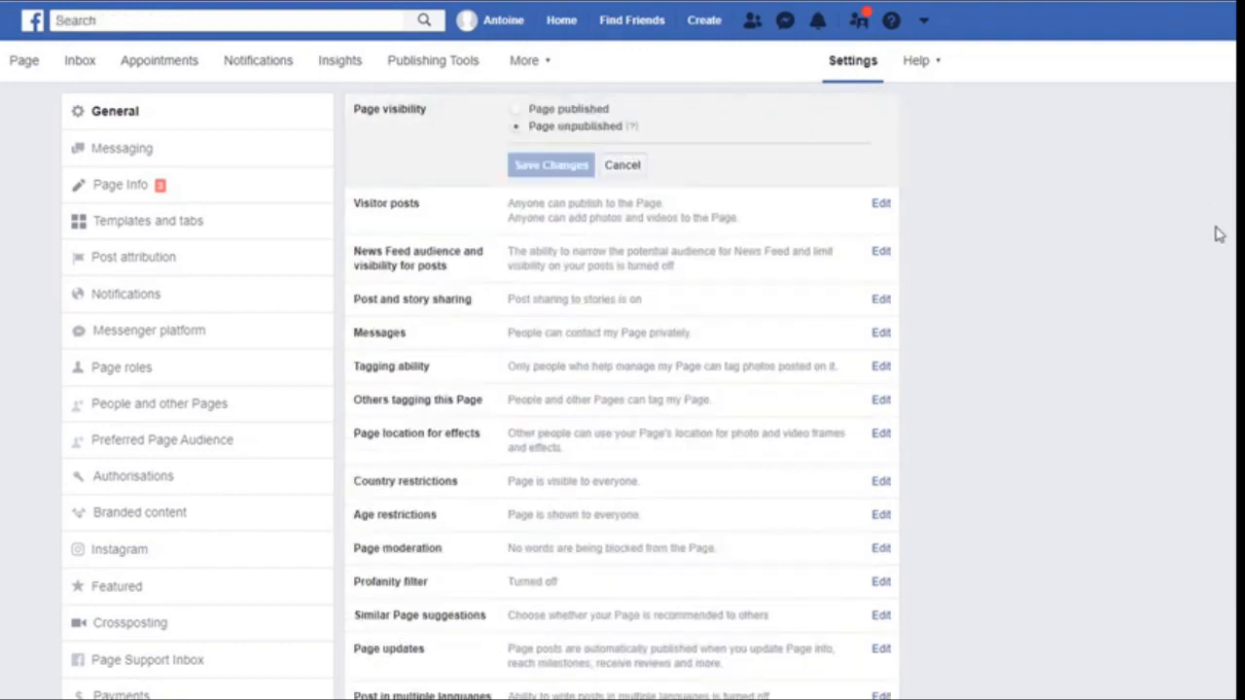
{"action": "left_click", "coordinate": [515, 110]}
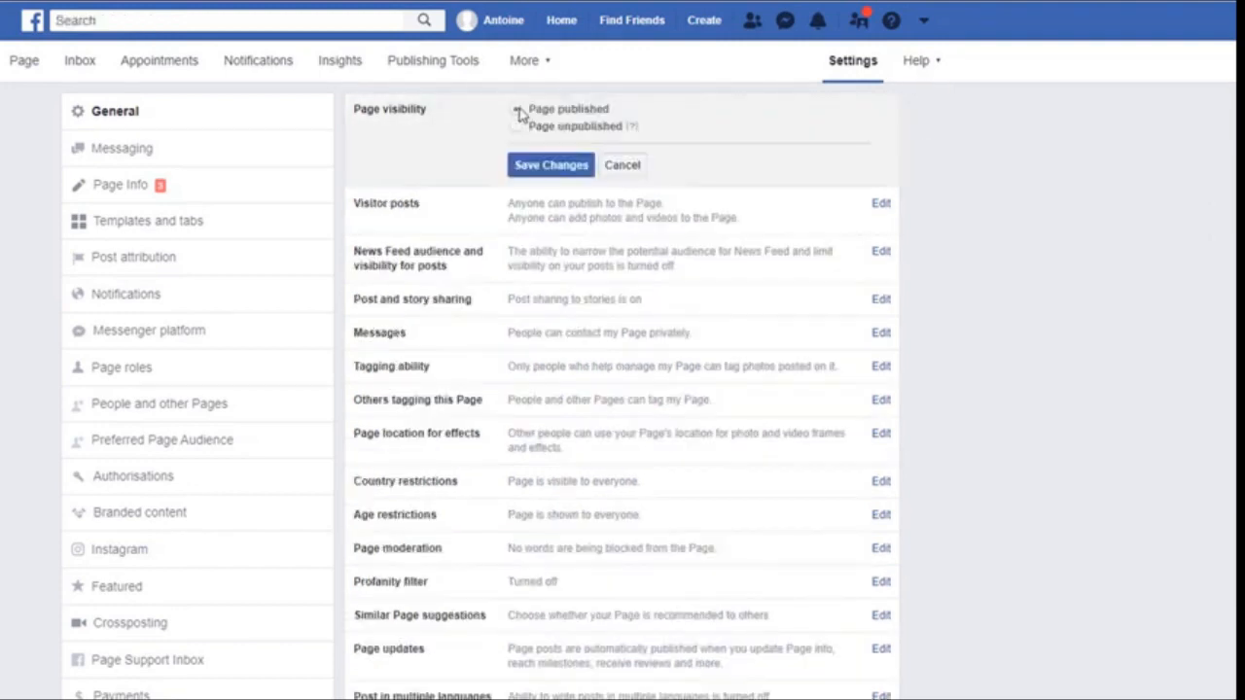
{"action": "left_click", "coordinate": [551, 167]}
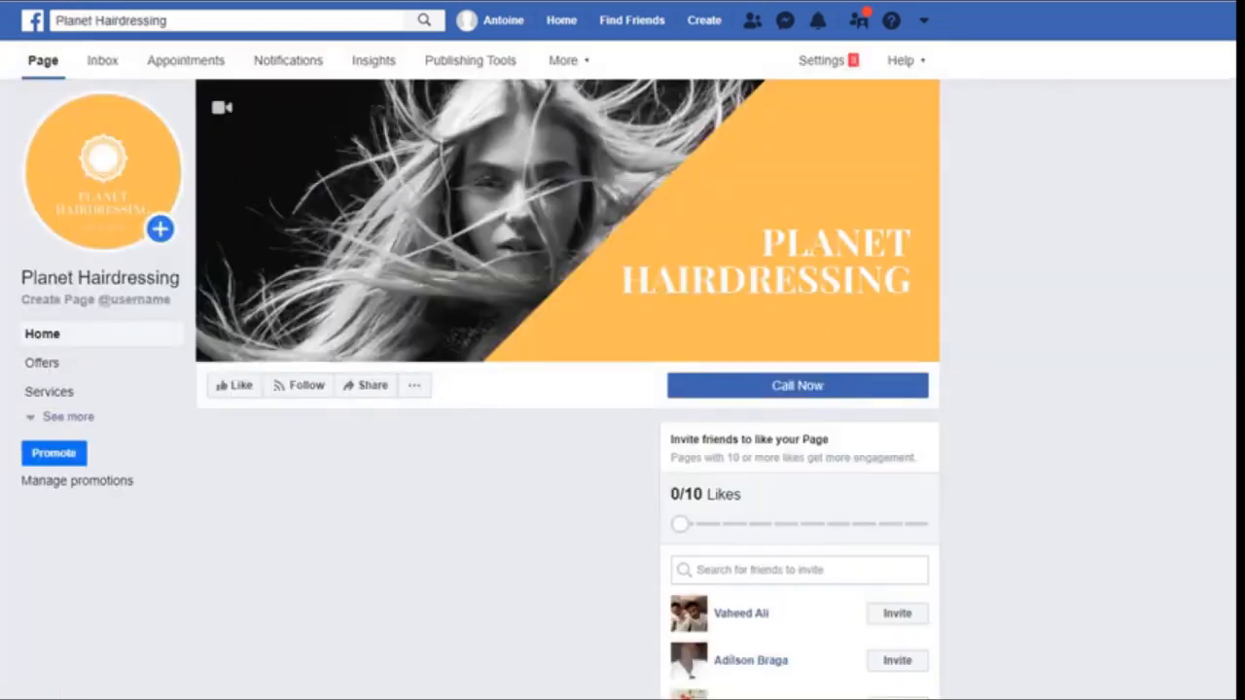
{"action": "key", "text": "ctrl+minus"}
{"action": "key", "text": "ctrl+minus"}
{"action": "scroll", "coordinate": [212, 179], "scroll_direction": "down", "scroll_amount": 3}
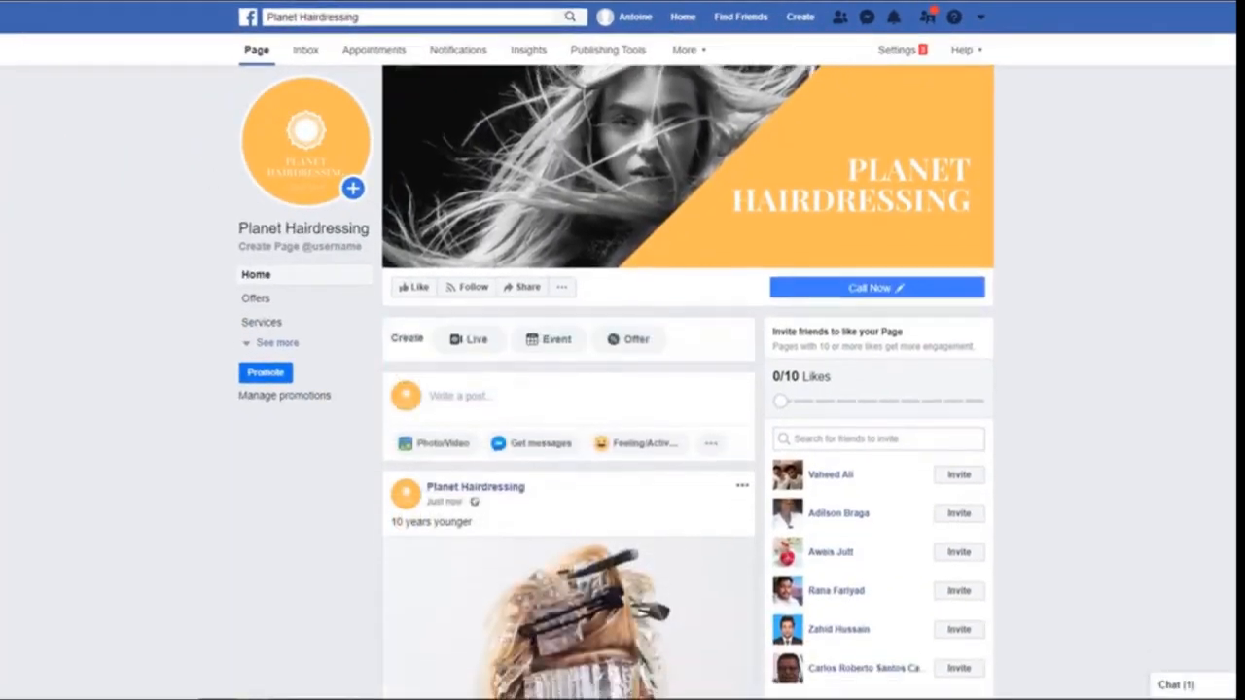
{"action": "scroll", "coordinate": [688, 382], "scroll_direction": "down", "scroll_amount": 3}
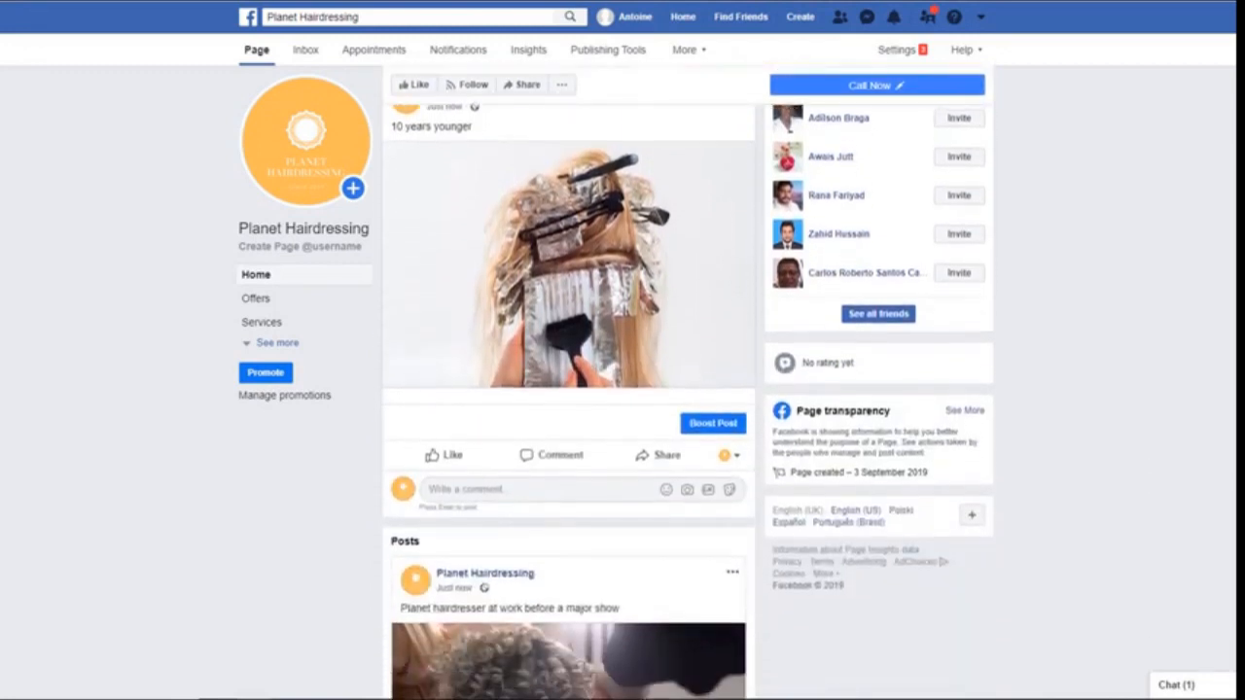
{"action": "scroll", "coordinate": [569, 389], "scroll_direction": "down", "scroll_amount": 3}
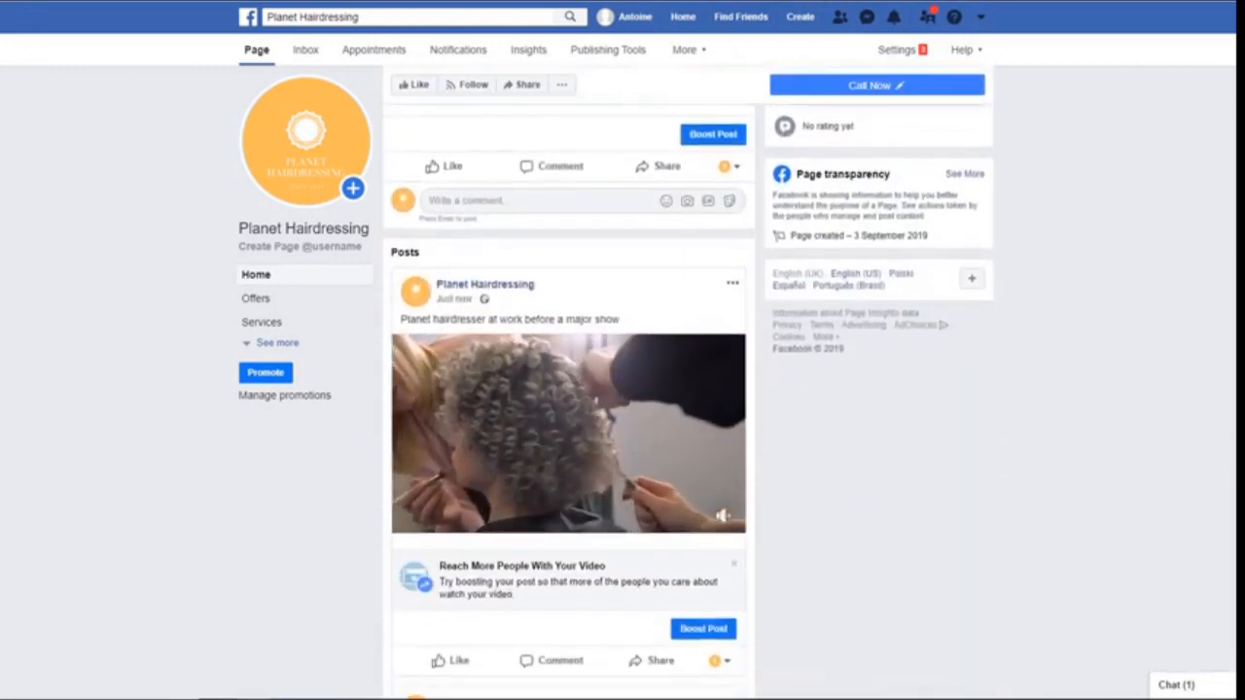
{"action": "scroll", "coordinate": [568, 389], "scroll_direction": "down", "scroll_amount": 3}
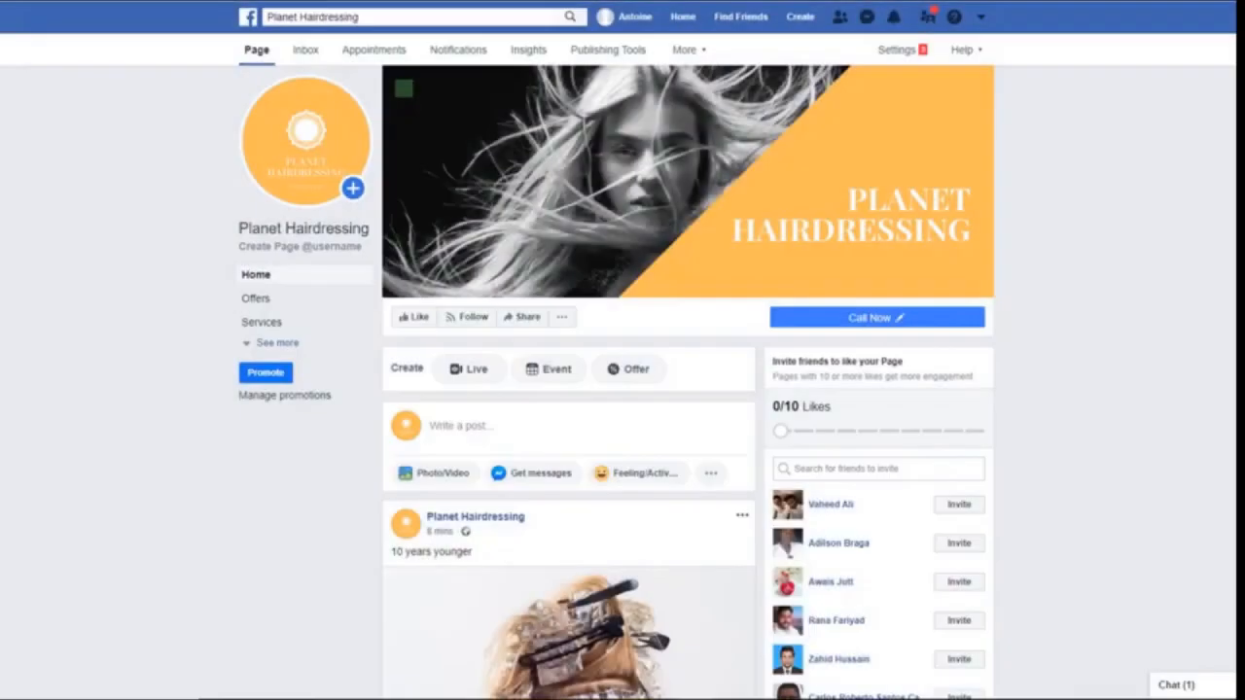
{"action": "scroll", "coordinate": [689, 389], "scroll_direction": "down", "scroll_amount": 1}
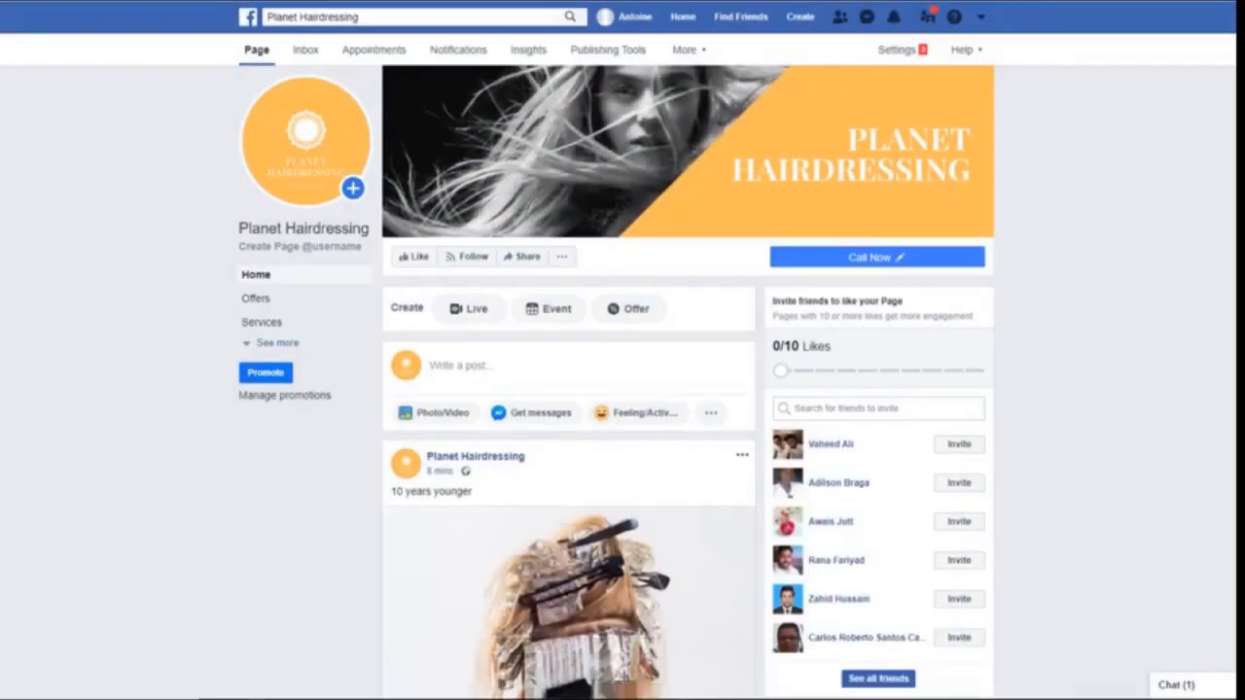
{"action": "scroll", "coordinate": [688, 389], "scroll_direction": "down", "scroll_amount": 2}
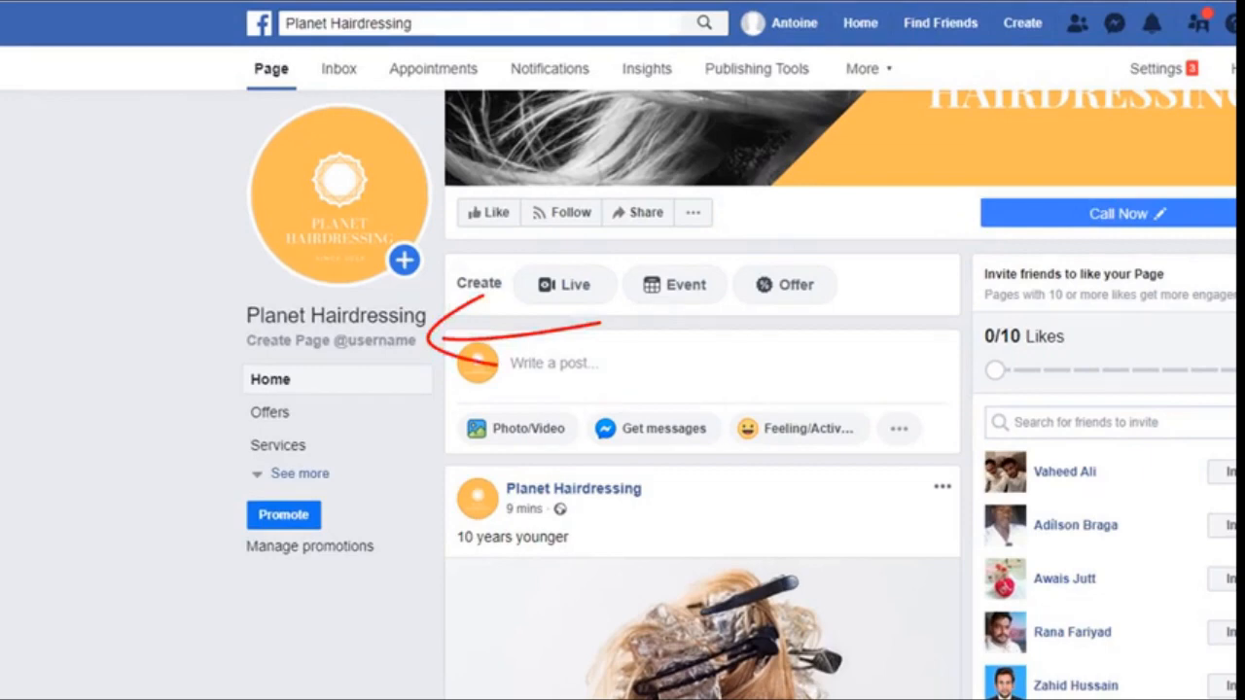
{"action": "left_click", "coordinate": [321, 343]}
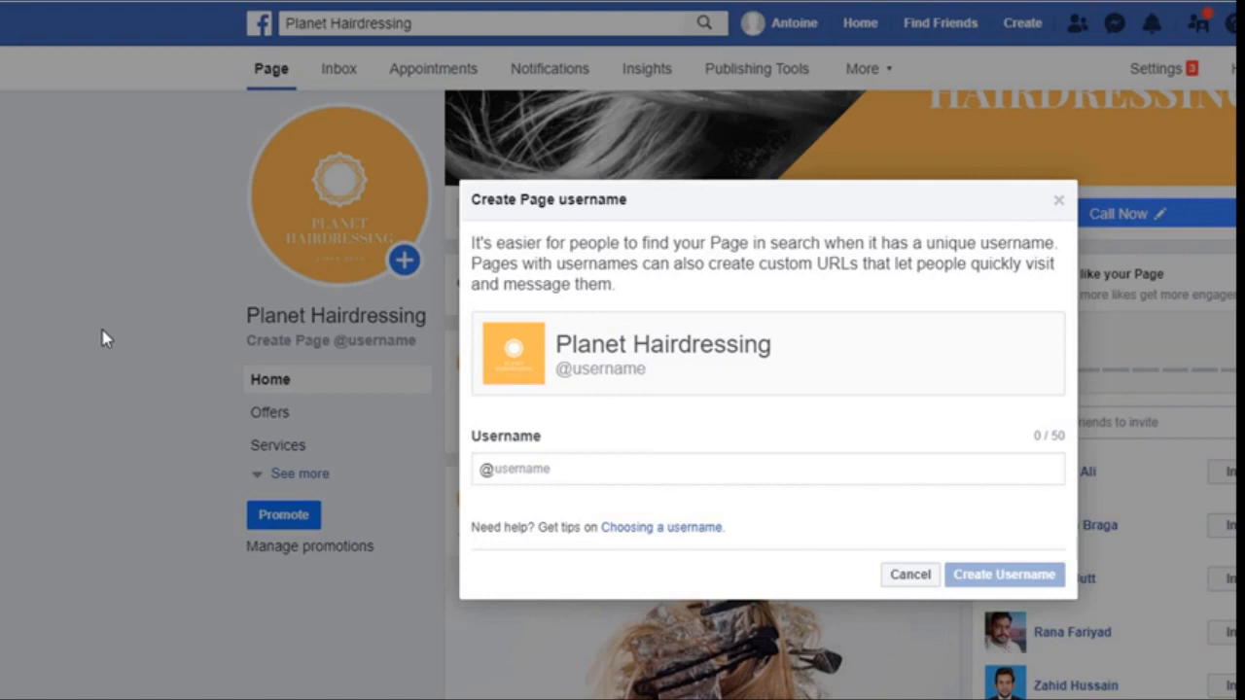
{"action": "left_click", "coordinate": [531, 470]}
{"action": "type", "text": "planet"}
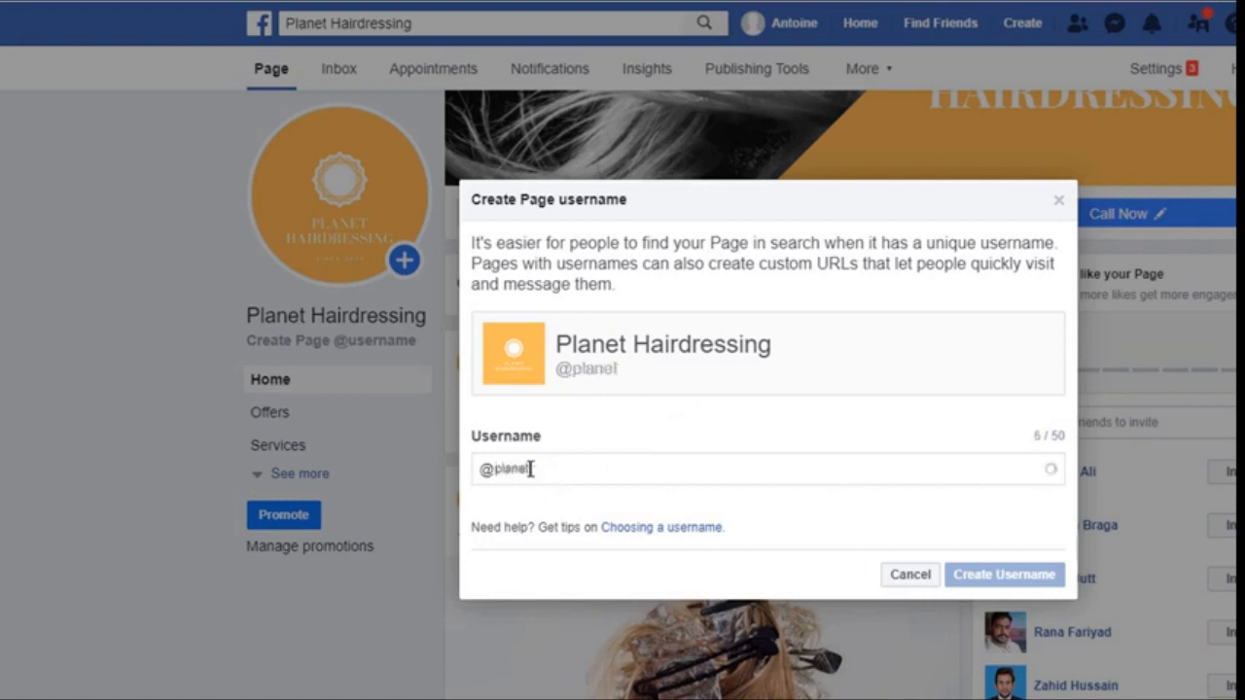
{"action": "type", "text": "hairdressing"}
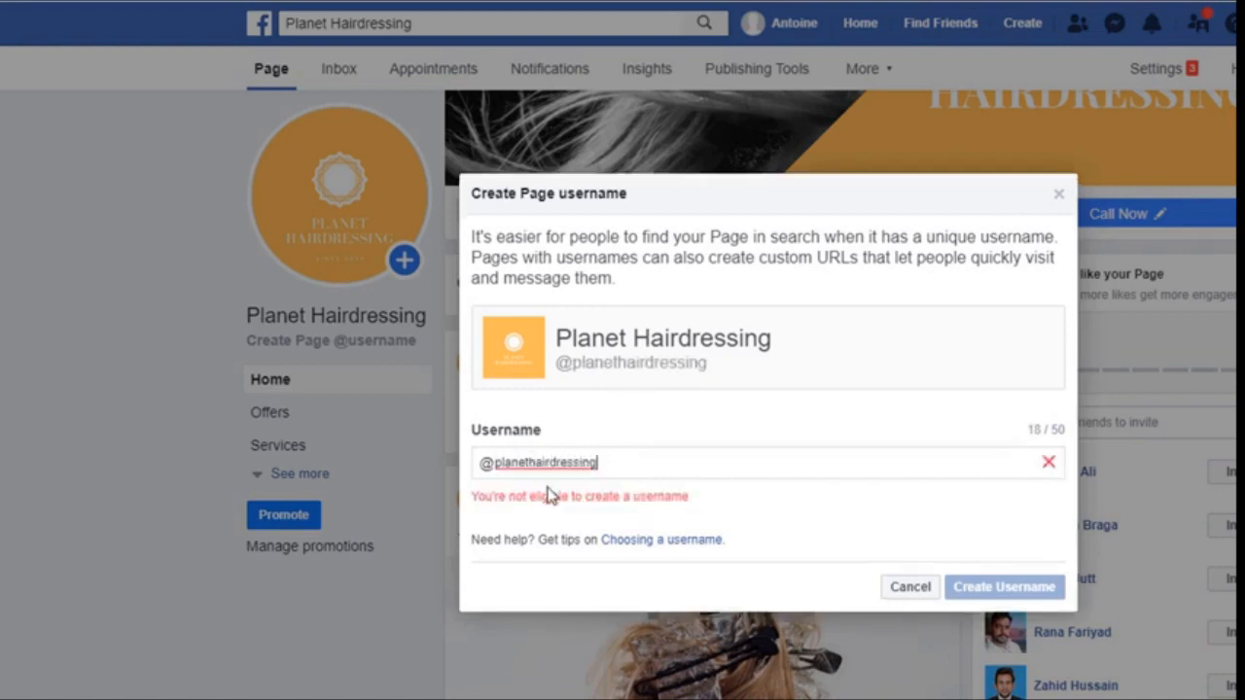